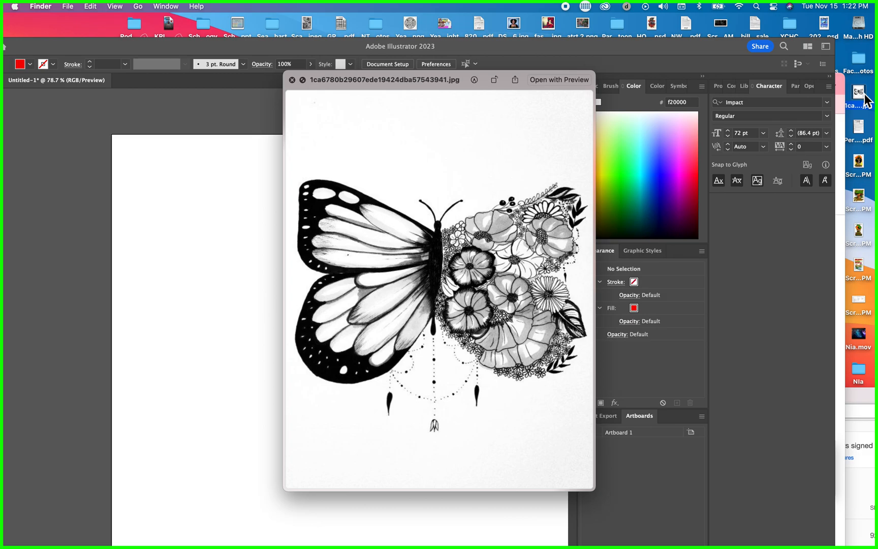
Place the butterfly JPG from the desktop into the Illustrator document and enlarge it on the artboard
{"action": "key", "text": "space"}
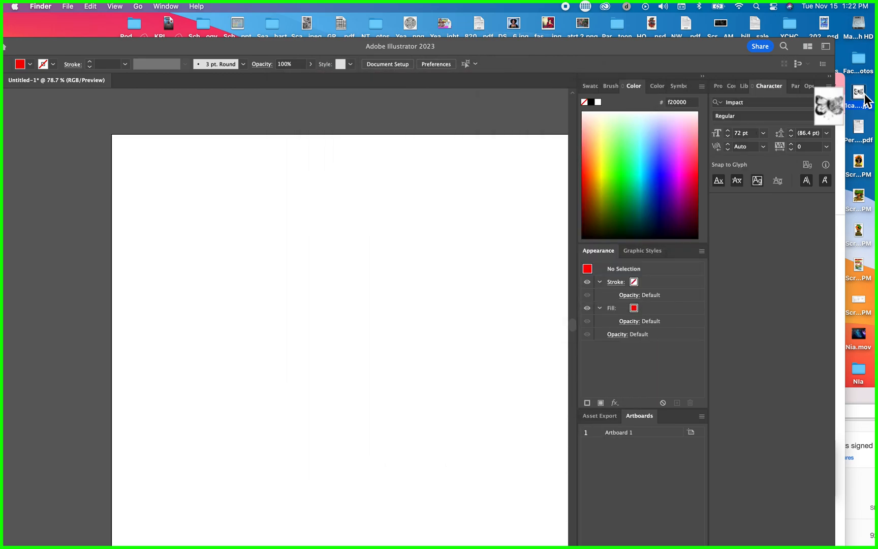
{"action": "left_click_drag", "start_coordinate": [863, 96], "coordinate": [288, 249]}
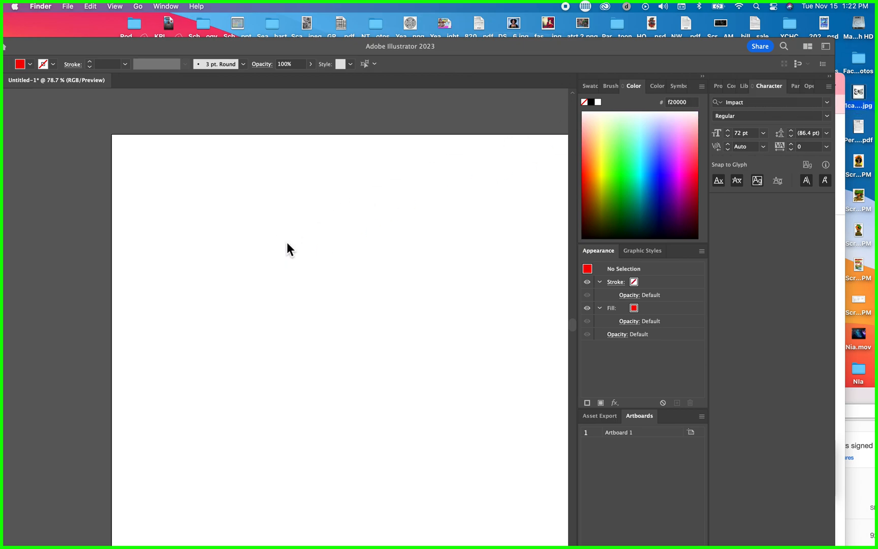
{"action": "double_click", "coordinate": [473, 45]}
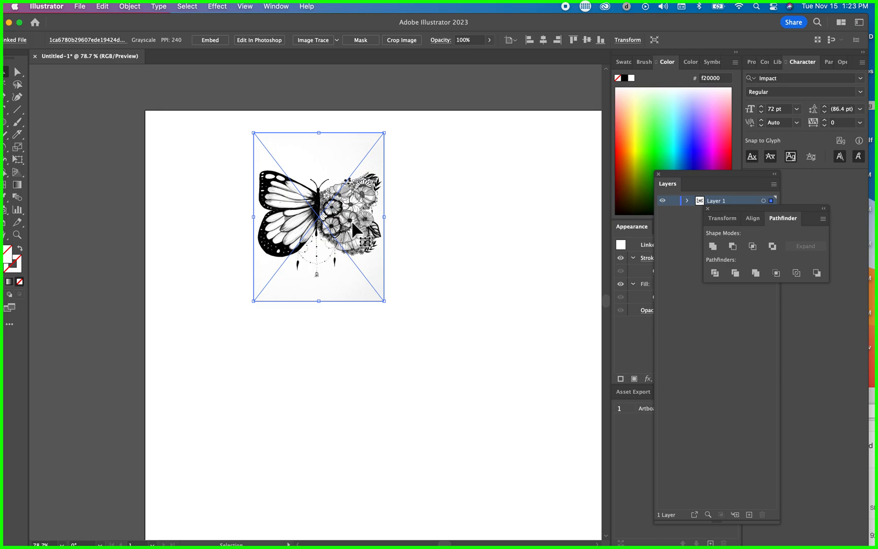
{"action": "left_click_drag", "start_coordinate": [90, 24], "coordinate": [100, 24]}
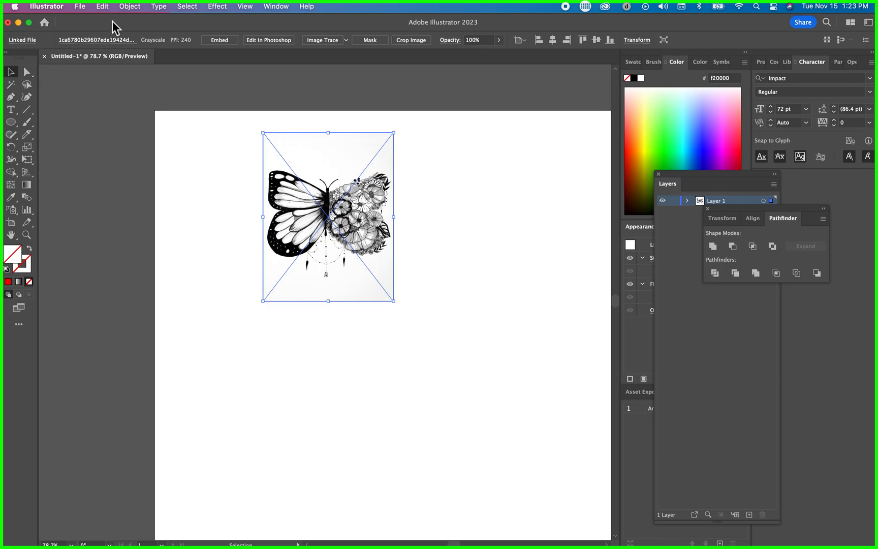
{"action": "left_click_drag", "start_coordinate": [394, 300], "coordinate": [526, 394]}
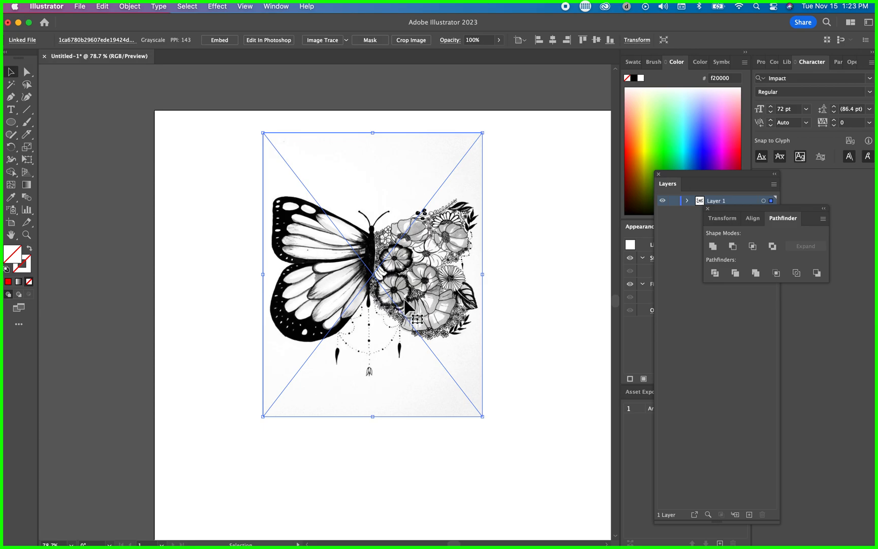
Set the workspace to Essentials Classic
{"action": "left_click", "coordinate": [347, 41]}
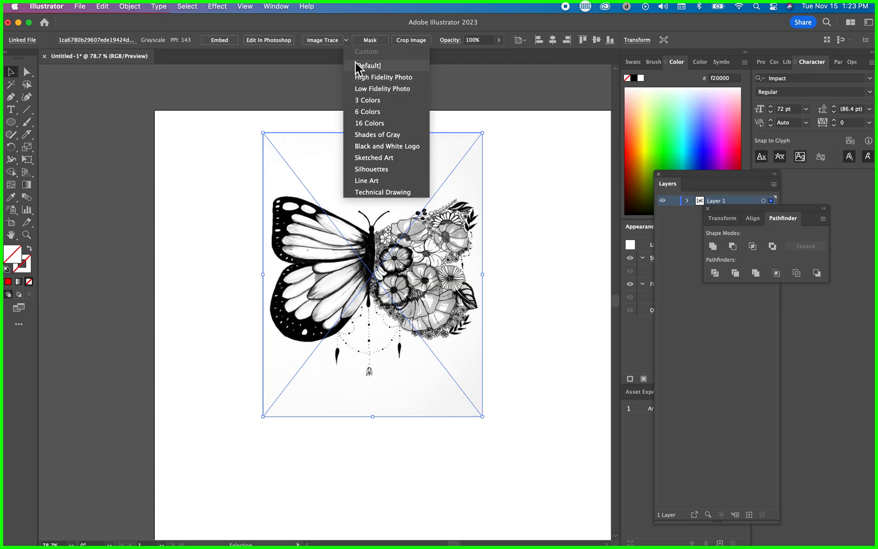
{"action": "left_click", "coordinate": [340, 26]}
{"action": "left_click", "coordinate": [277, 7]}
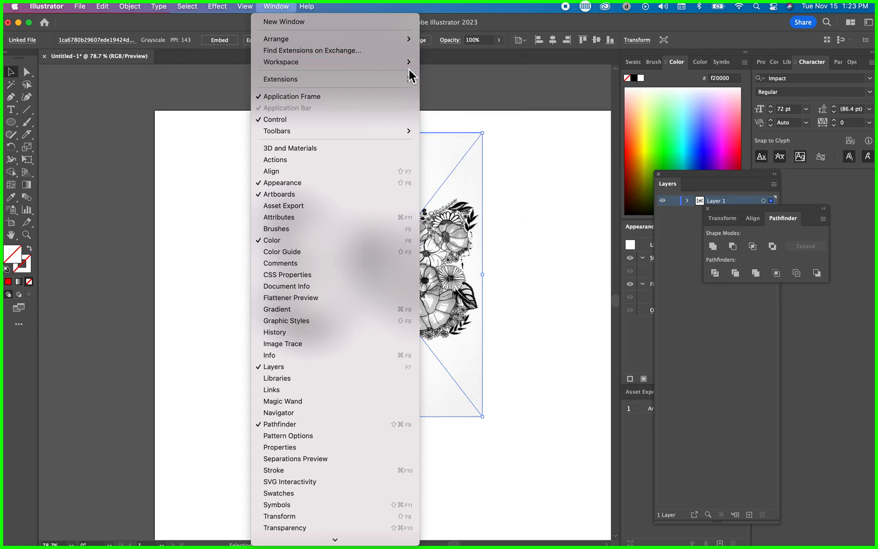
{"action": "mouse_move", "coordinate": [412, 65]}
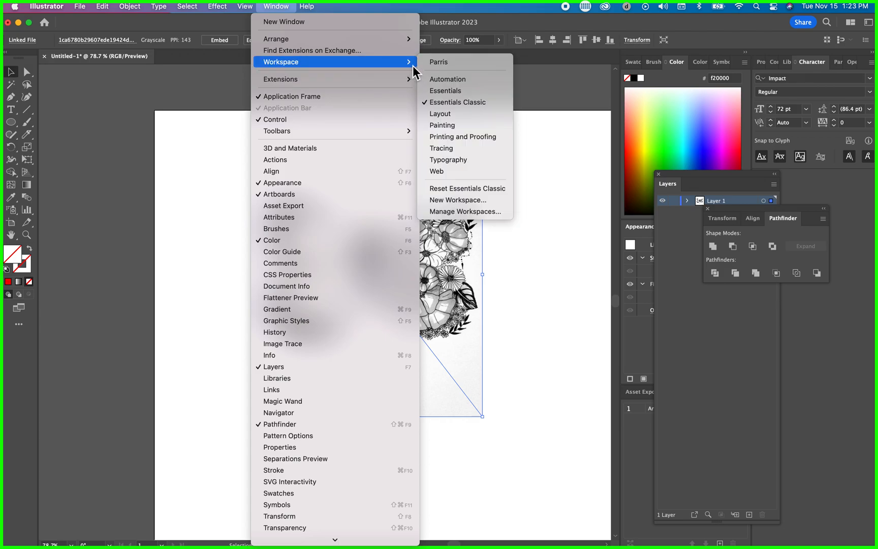
{"action": "left_click", "coordinate": [451, 102]}
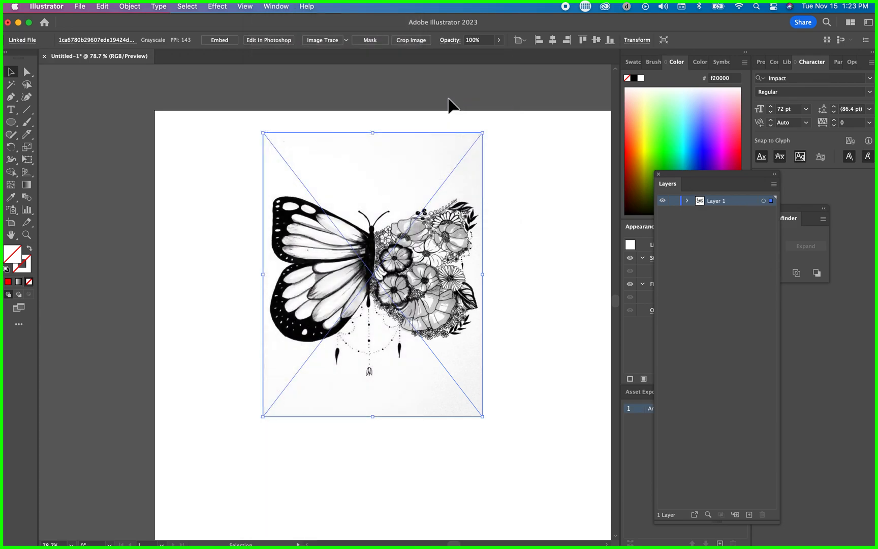
Image-trace the butterfly with the Black and White Logo preset and expand the tracing into paths
{"action": "left_click", "coordinate": [346, 40]}
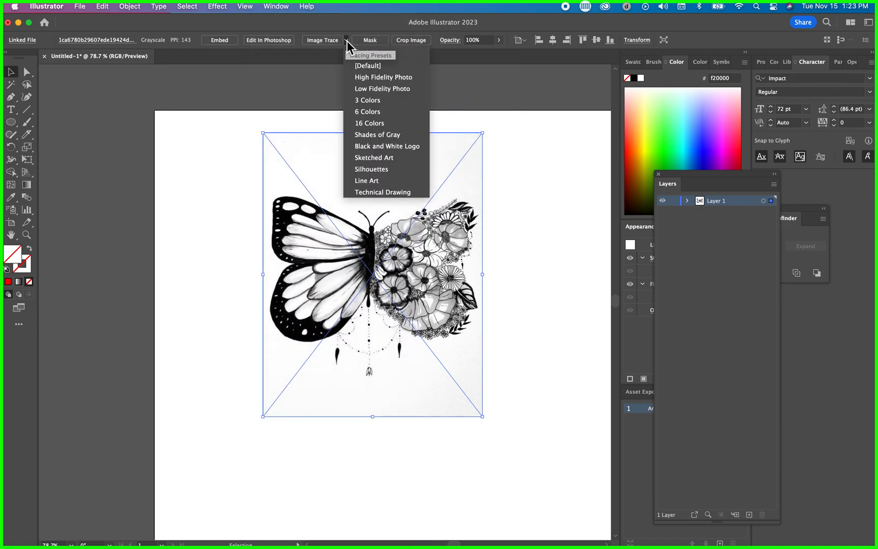
{"action": "left_click", "coordinate": [361, 146]}
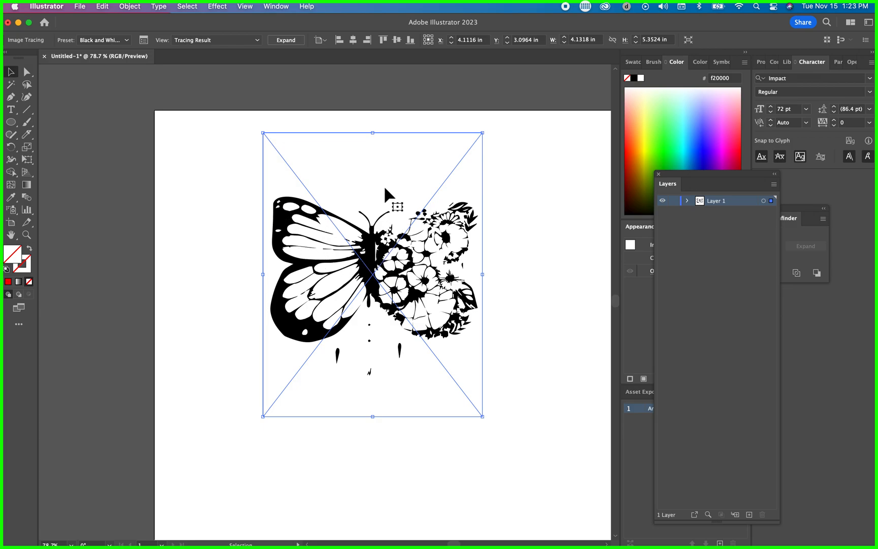
{"action": "left_click", "coordinate": [291, 42]}
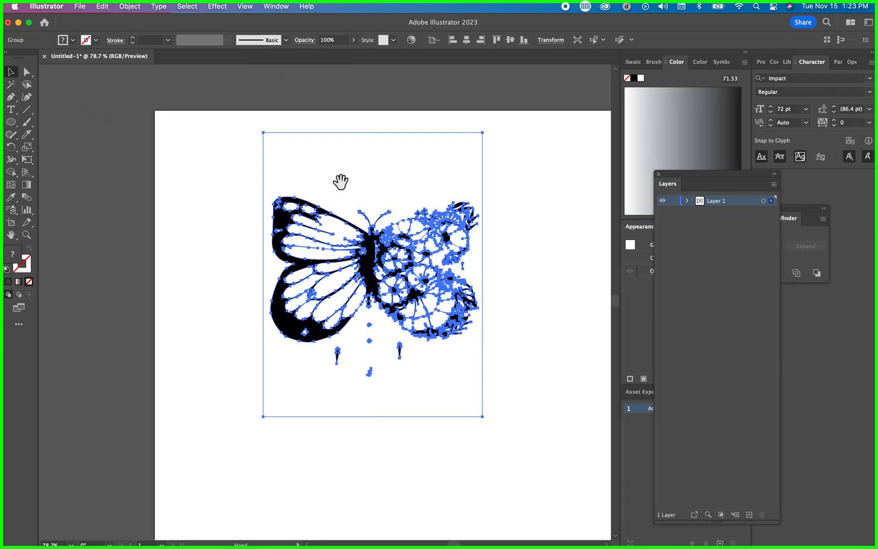
Move the traced butterfly off the artboard, beside its left edge, and delete its white background and the hanging ornaments beneath it
{"action": "scroll", "coordinate": [345, 183], "scroll_direction": "left", "scroll_amount": 10}
{"action": "left_click_drag", "start_coordinate": [574, 267], "coordinate": [213, 236]}
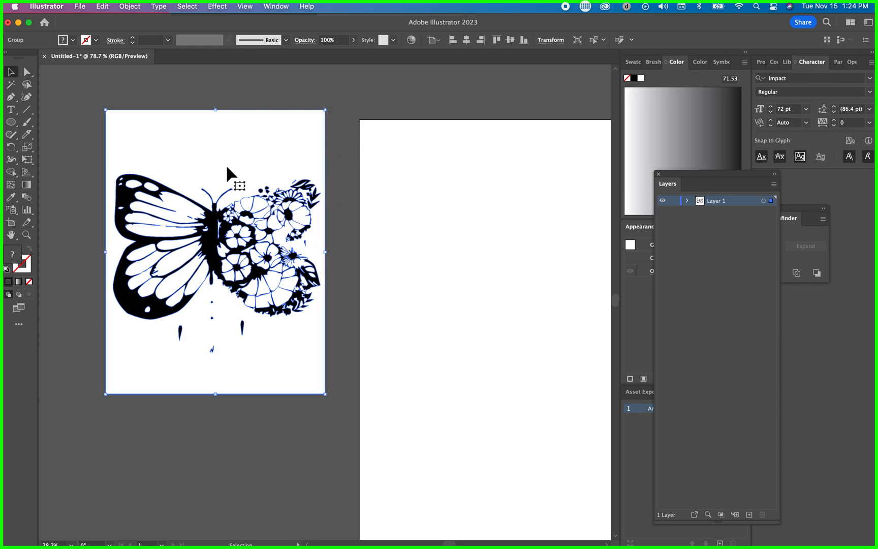
{"action": "left_click", "coordinate": [27, 72]}
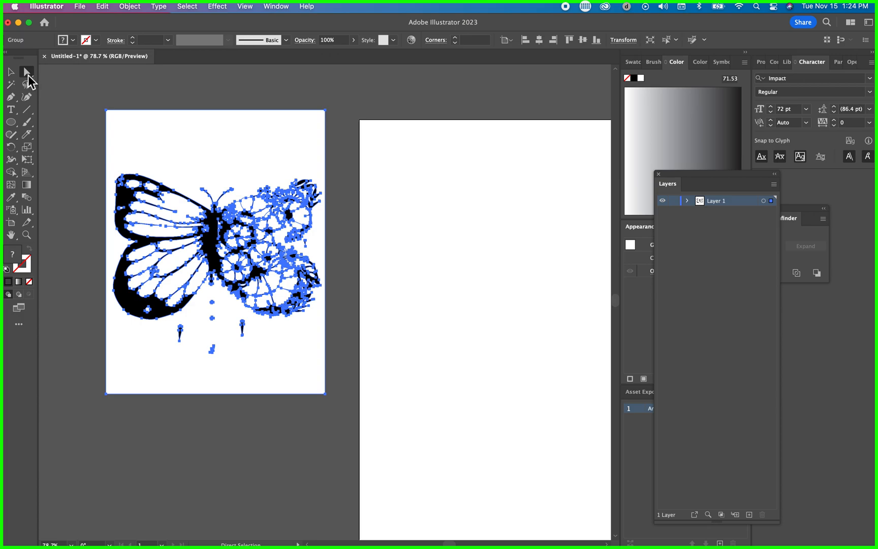
{"action": "left_click", "coordinate": [183, 111]}
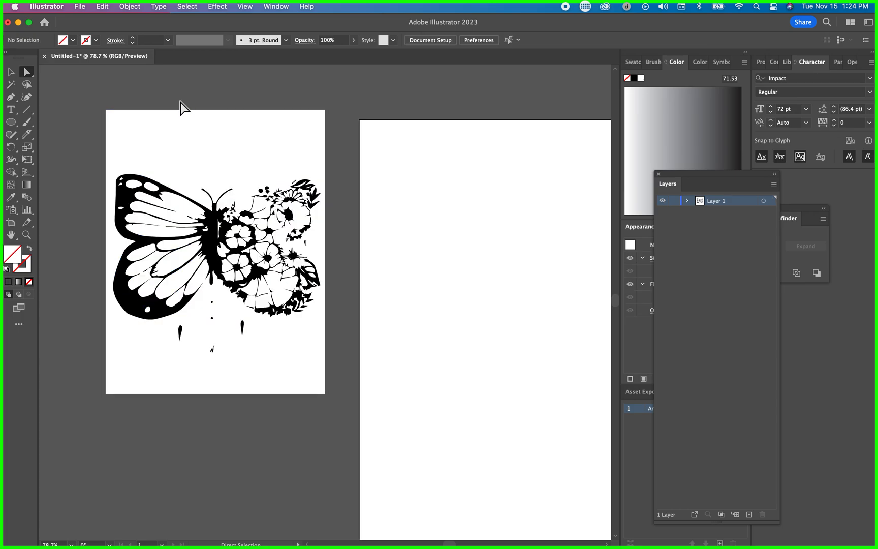
{"action": "left_click", "coordinate": [188, 142]}
{"action": "key", "text": "Delete"}
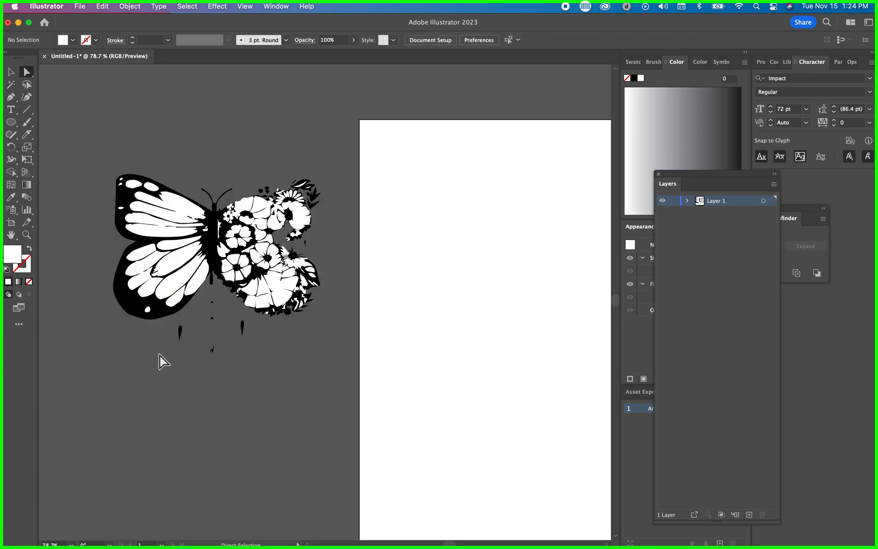
{"action": "left_click_drag", "start_coordinate": [181, 334], "coordinate": [178, 329]}
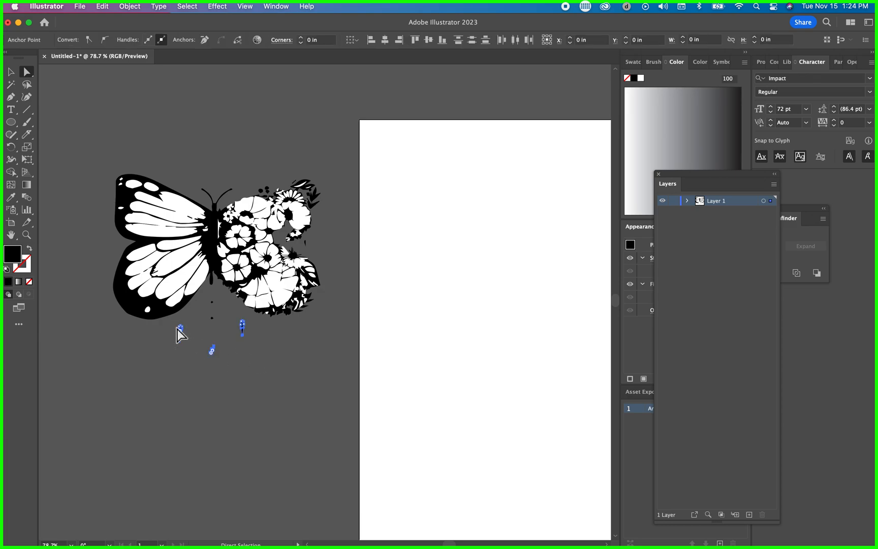
{"action": "key", "text": "Delete"}
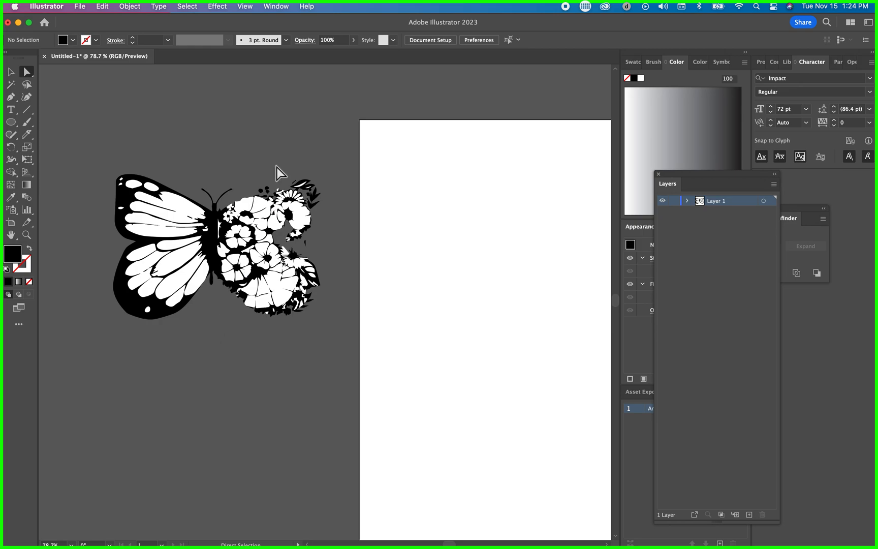
Delete the outer portions of the floral wing, leaving only a narrow strip next to the butterfly's body
{"action": "left_click_drag", "start_coordinate": [261, 167], "coordinate": [322, 299]}
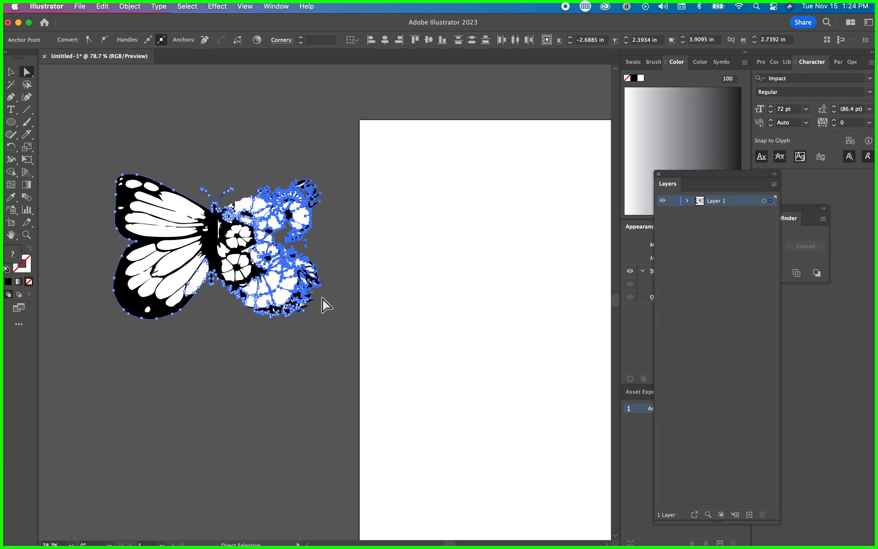
{"action": "key", "text": "Delete"}
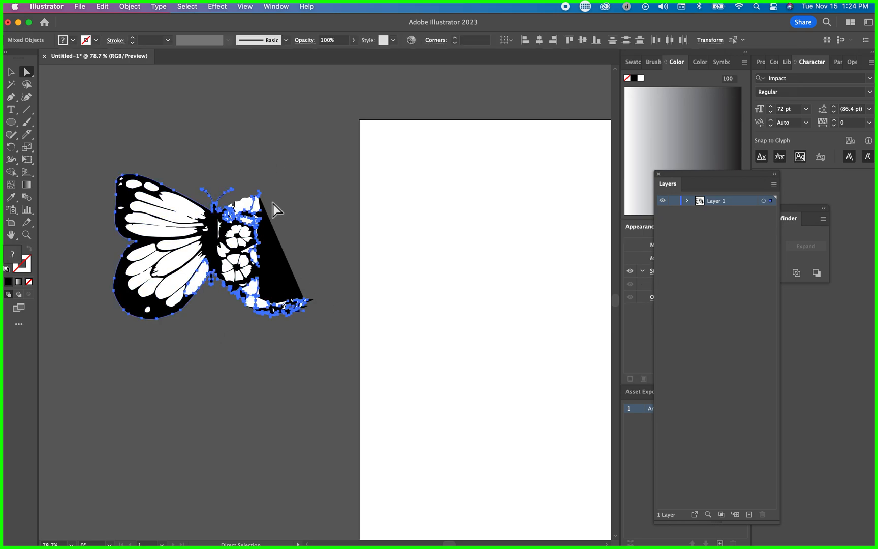
{"action": "key", "text": "Delete"}
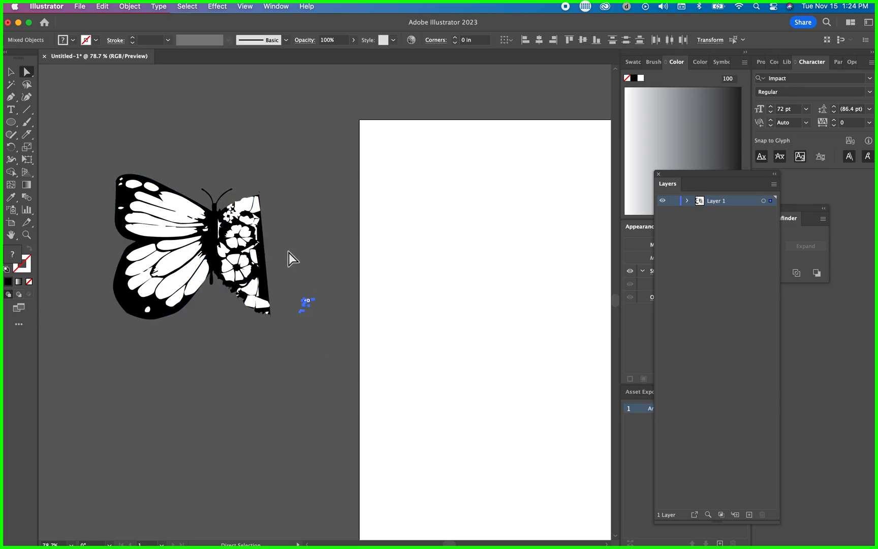
{"action": "key", "text": "Delete"}
{"action": "left_click_drag", "start_coordinate": [272, 187], "coordinate": [262, 347]}
{"action": "key", "text": "Delete"}
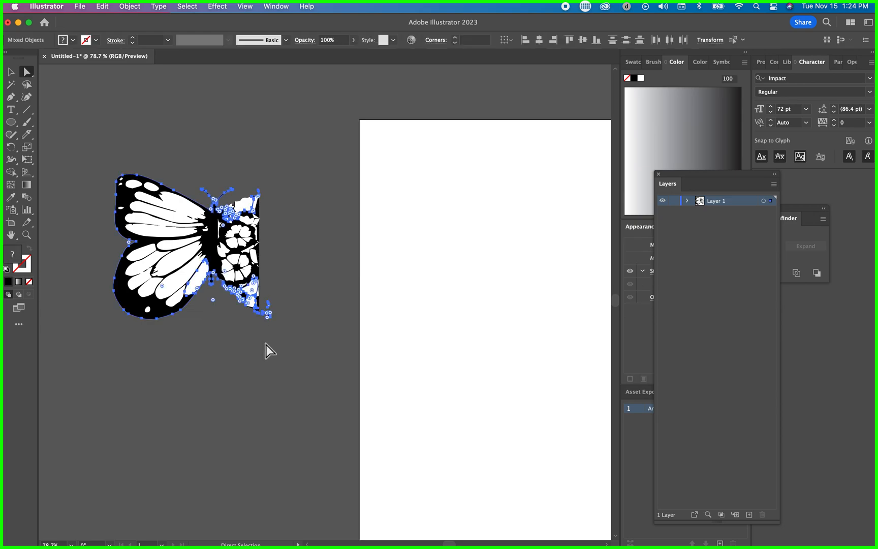
{"action": "key", "text": "Delete"}
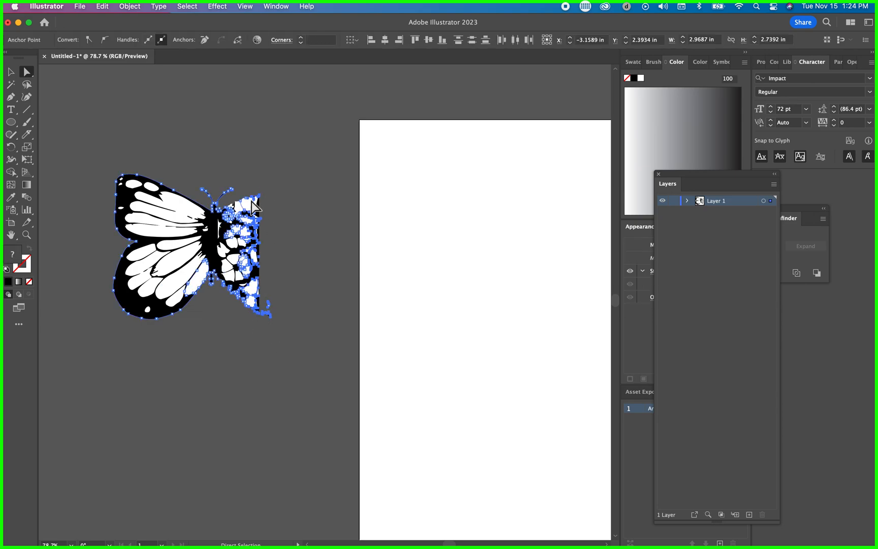
{"action": "key", "text": "Delete"}
{"action": "key", "text": "super+z"}
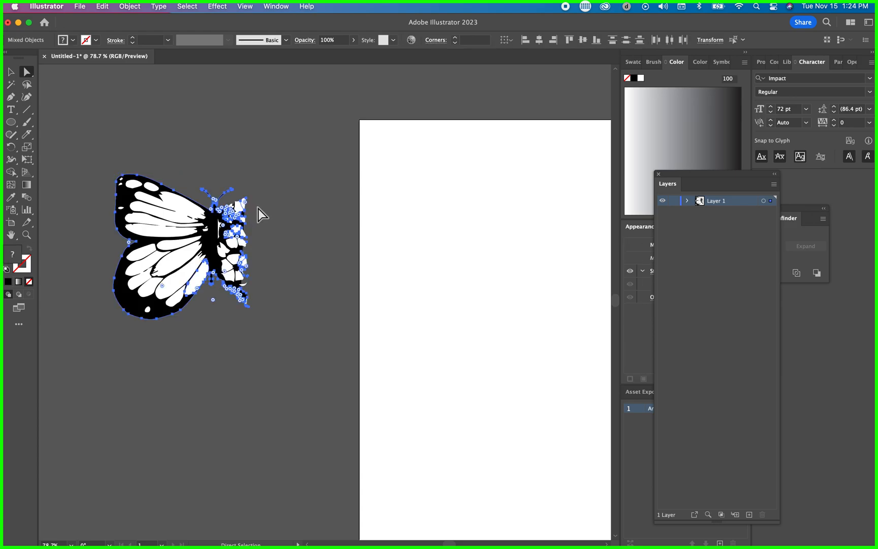
Cut the butterfly lengthwise with the Knife tool, along the body's edge between the antennae and the tail
{"action": "left_click", "coordinate": [26, 234]}
{"action": "left_click", "coordinate": [209, 254]}
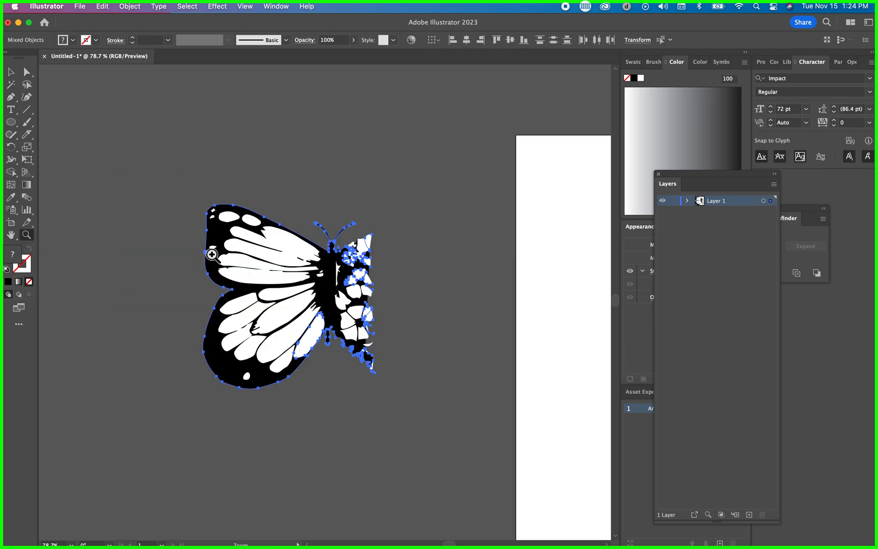
{"action": "left_click", "coordinate": [361, 304]}
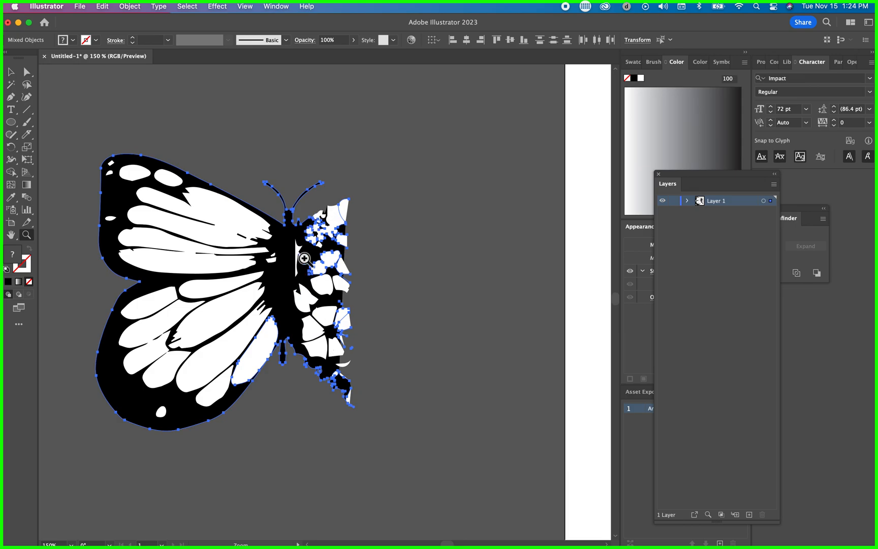
{"action": "left_click", "coordinate": [28, 135]}
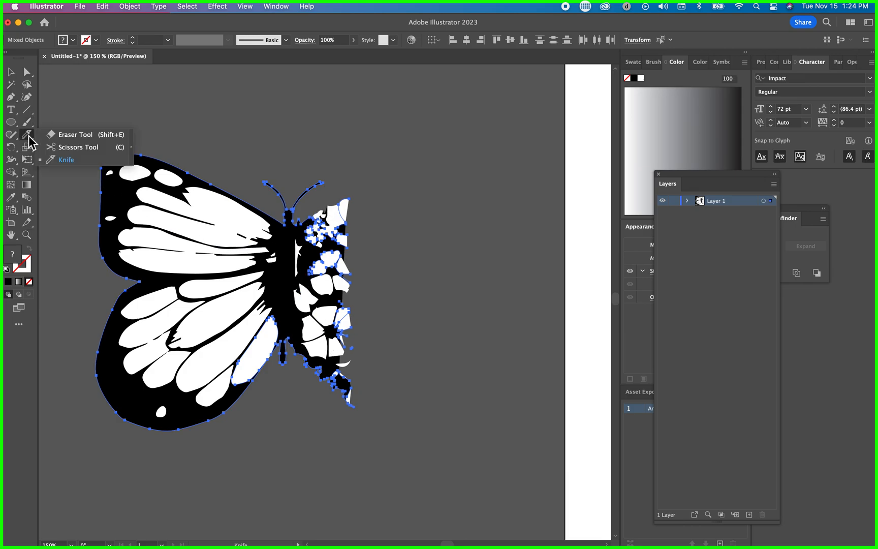
{"action": "left_click", "coordinate": [65, 162]}
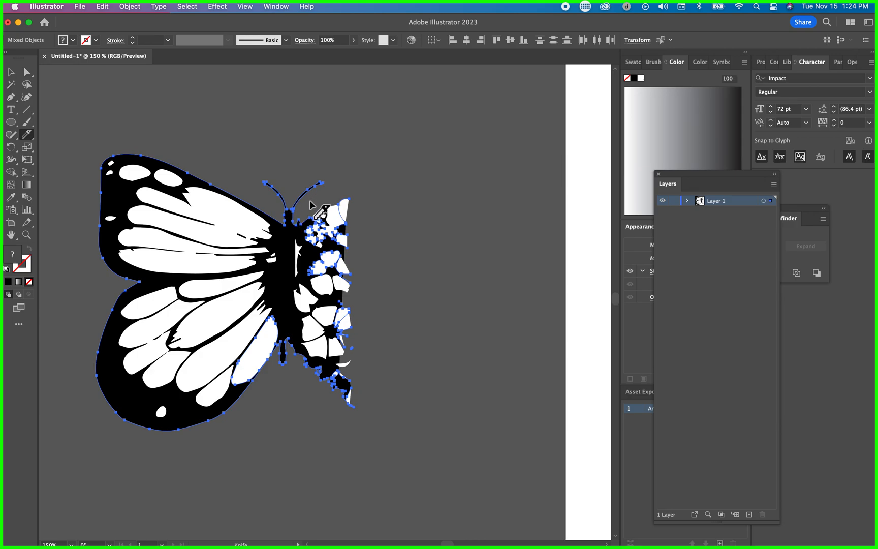
{"action": "mouse_move", "coordinate": [307, 204]}
{"action": "left_mouse_down"}
{"action": "mouse_move", "coordinate": [289, 321]}
{"action": "mouse_move", "coordinate": [301, 409]}
{"action": "left_mouse_up"}
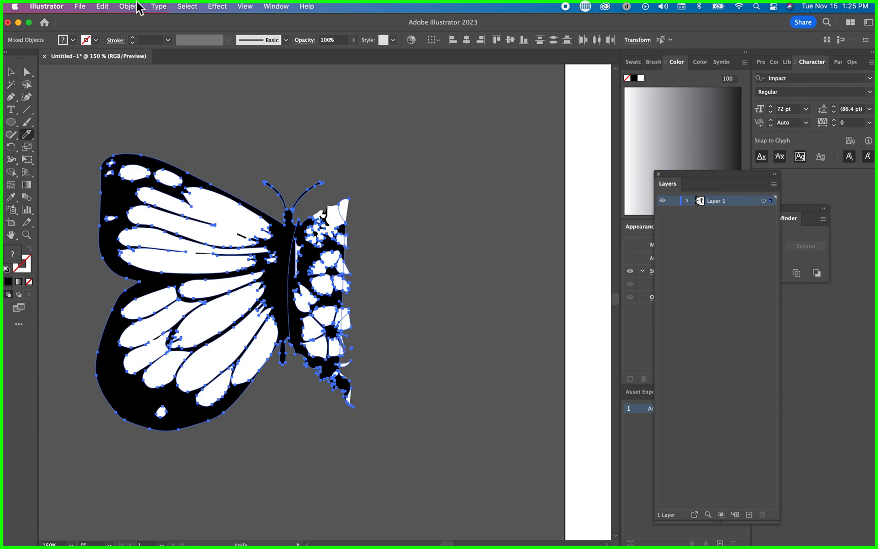
Delete the cut-off floral section and the larger leftover pieces beside the lower half of the body
{"action": "left_click", "coordinate": [27, 72]}
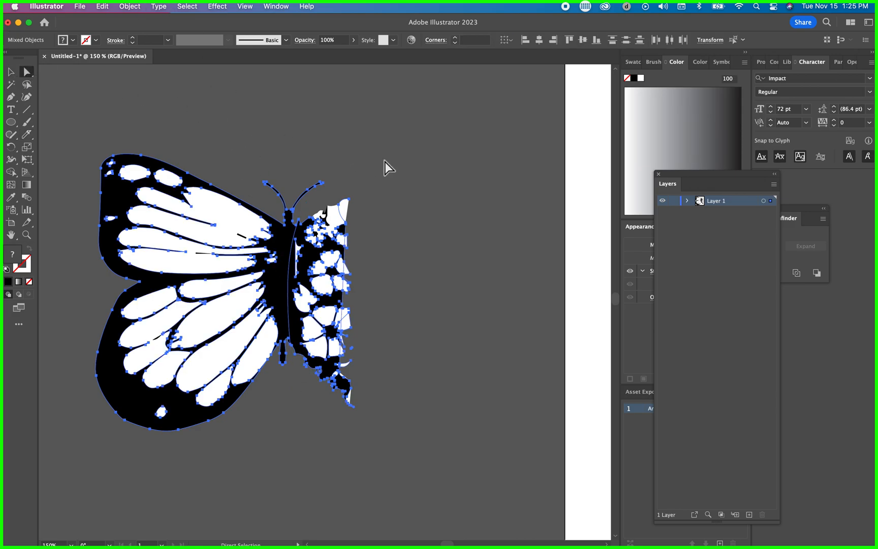
{"action": "left_click", "coordinate": [390, 214]}
{"action": "left_click_drag", "start_coordinate": [340, 212], "coordinate": [326, 313]}
{"action": "key", "text": "Delete"}
{"action": "key", "text": "Delete"}
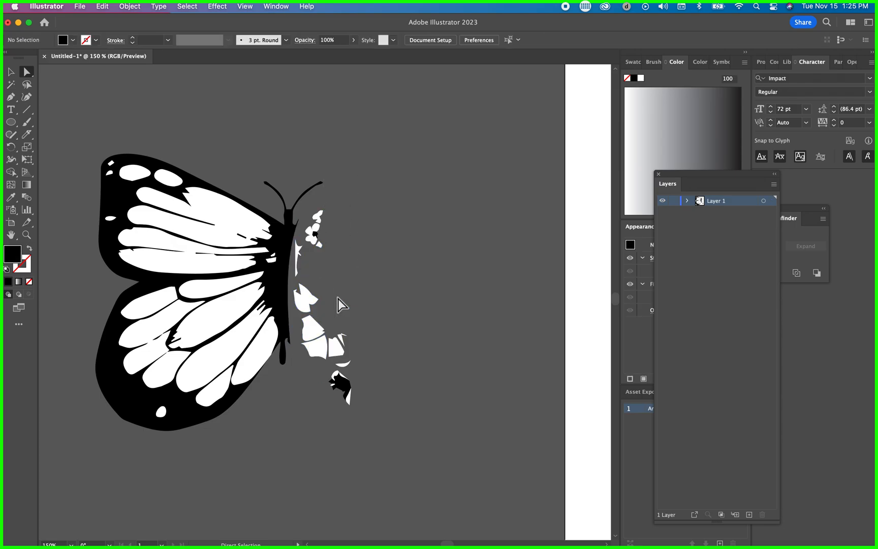
{"action": "left_click_drag", "start_coordinate": [411, 404], "coordinate": [319, 289]}
{"action": "key", "text": "Delete"}
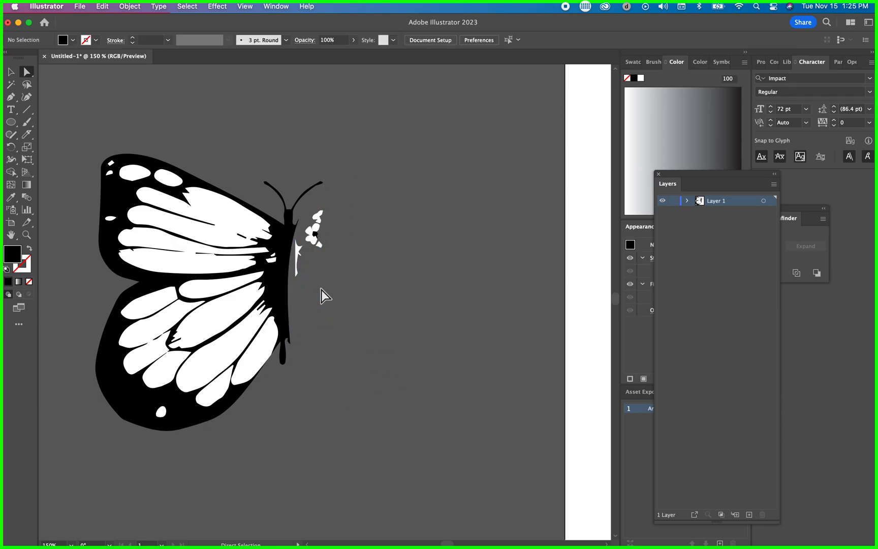
Delete the remaining small flower and white fragments beside the upper half of the butterfly's body
{"action": "left_click_drag", "start_coordinate": [322, 215], "coordinate": [328, 260]}
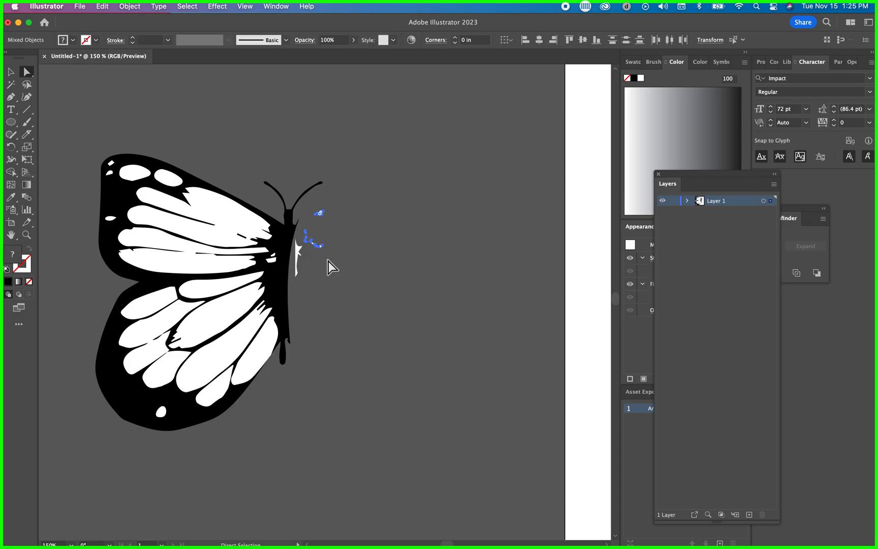
{"action": "key", "text": "Delete"}
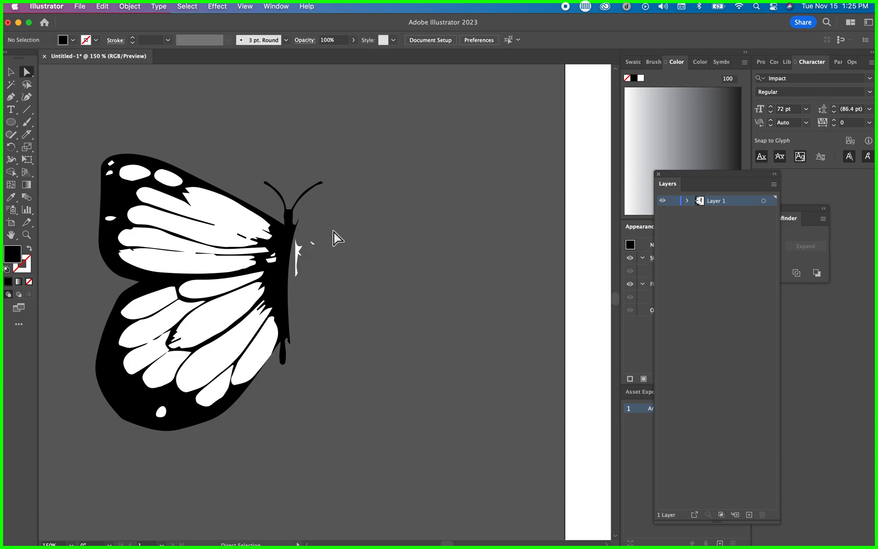
{"action": "left_click", "coordinate": [300, 245]}
{"action": "key", "text": "Delete"}
{"action": "left_click", "coordinate": [322, 248]}
{"action": "key", "text": "Delete"}
{"action": "mouse_move", "coordinate": [27, 134]}
{"action": "left_mouse_down"}
{"action": "mouse_move", "coordinate": [50, 149]}
{"action": "mouse_move", "coordinate": [51, 163]}
{"action": "left_mouse_up"}
{"action": "left_click", "coordinate": [11, 73]}
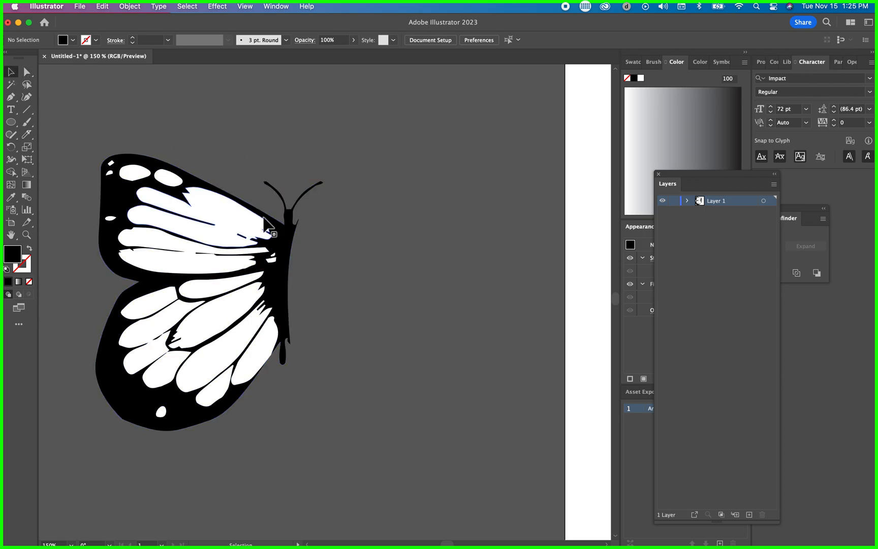
Add the letter "B" as 72 pt Impact text above the butterfly
{"action": "left_click", "coordinate": [231, 206]}
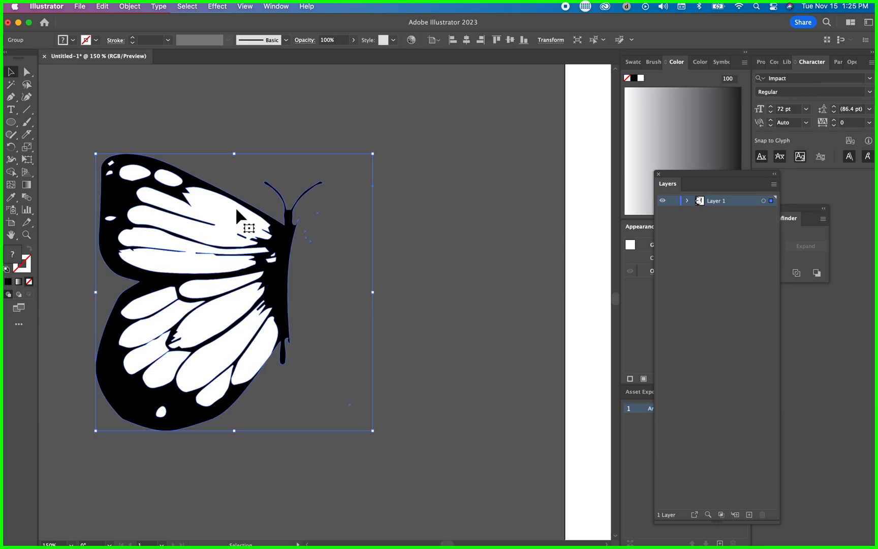
{"action": "left_click", "coordinate": [505, 179]}
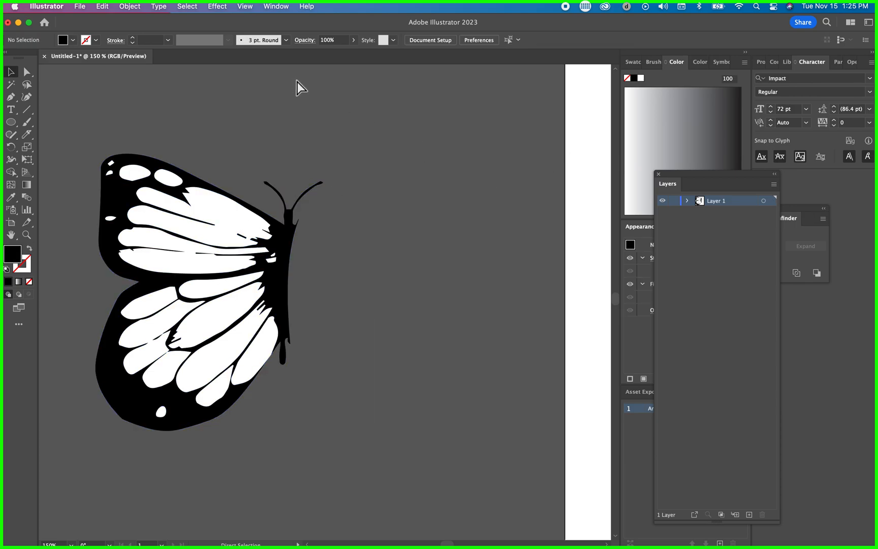
{"action": "key", "text": "super+minus"}
{"action": "key", "text": "super+minus"}
{"action": "key", "text": "super+minus"}
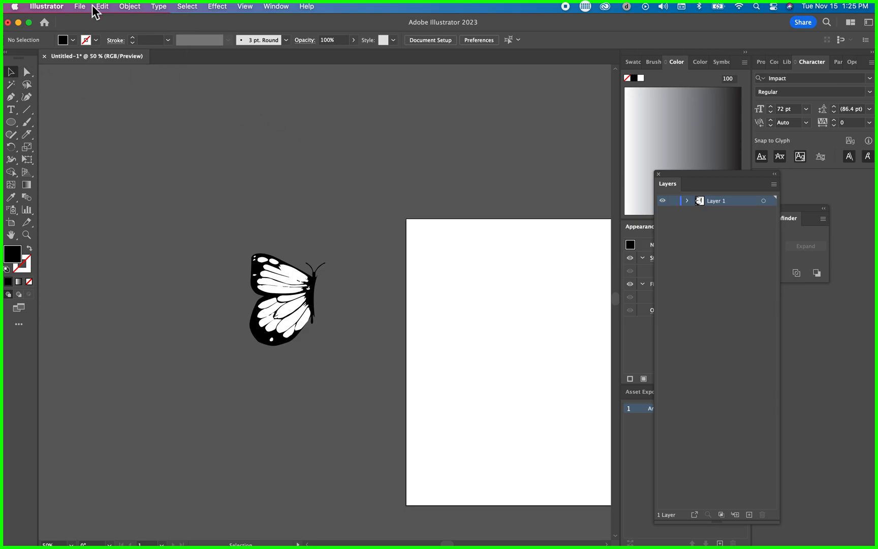
{"action": "left_click", "coordinate": [10, 110]}
{"action": "left_click", "coordinate": [310, 195]}
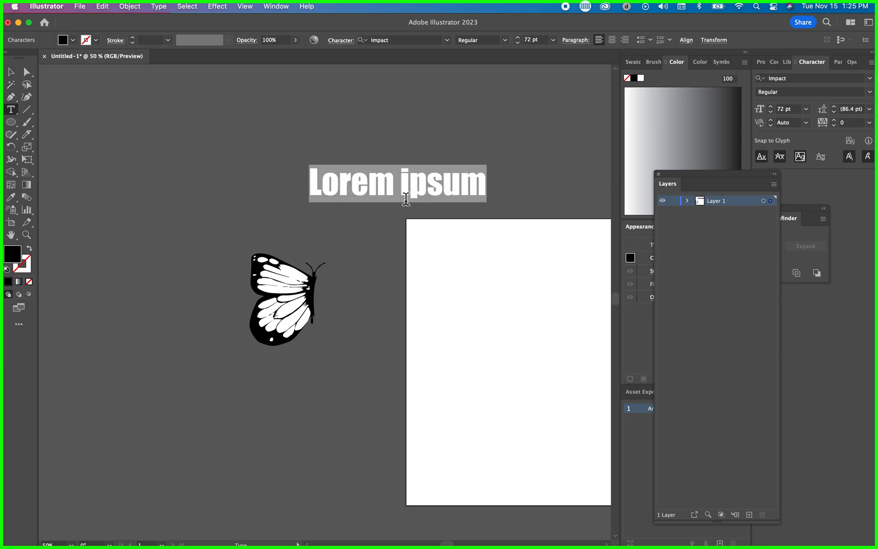
{"action": "type", "text": "L"}
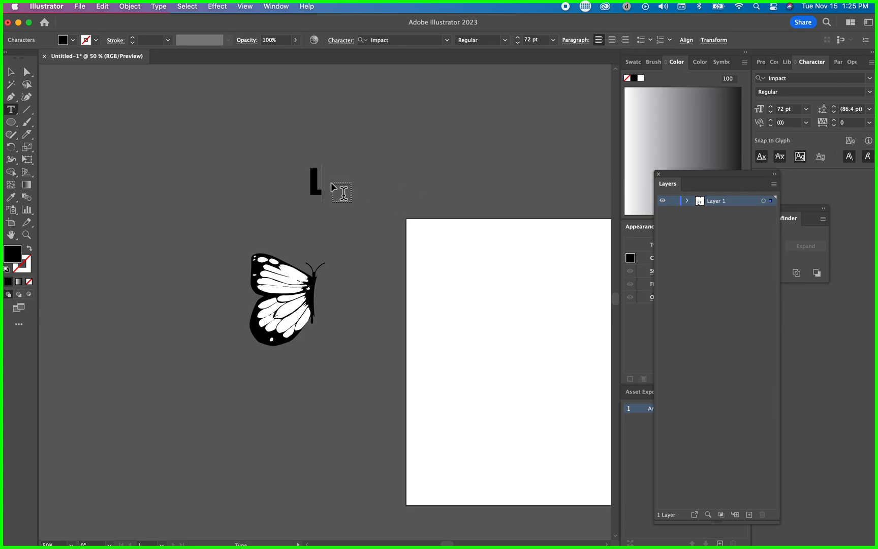
{"action": "left_click_drag", "start_coordinate": [322, 189], "coordinate": [308, 188]}
{"action": "type", "text": "B"}
{"action": "left_click", "coordinate": [11, 72]}
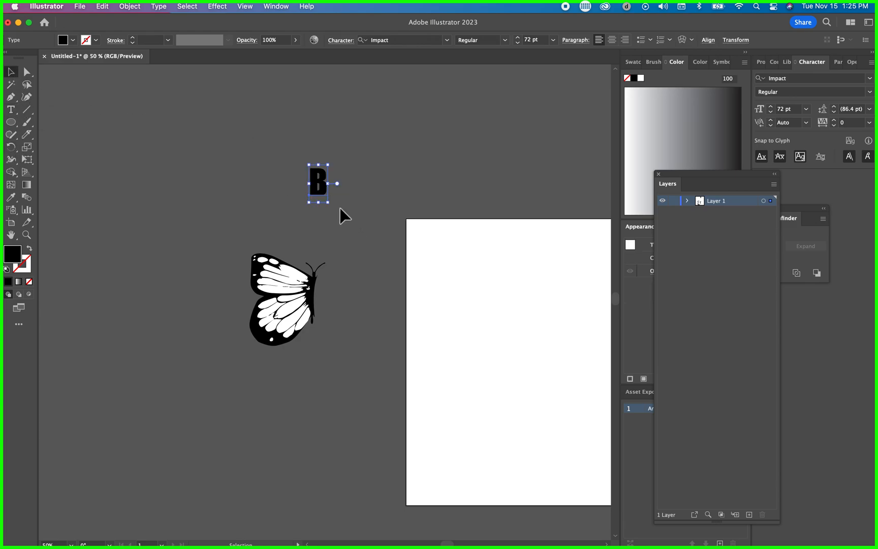
Enlarge the letter B to roughly the wing's height and place it against the right side of the butterfly's body
{"action": "left_click_drag", "start_coordinate": [328, 202], "coordinate": [351, 335]}
{"action": "left_click_drag", "start_coordinate": [346, 329], "coordinate": [355, 363]}
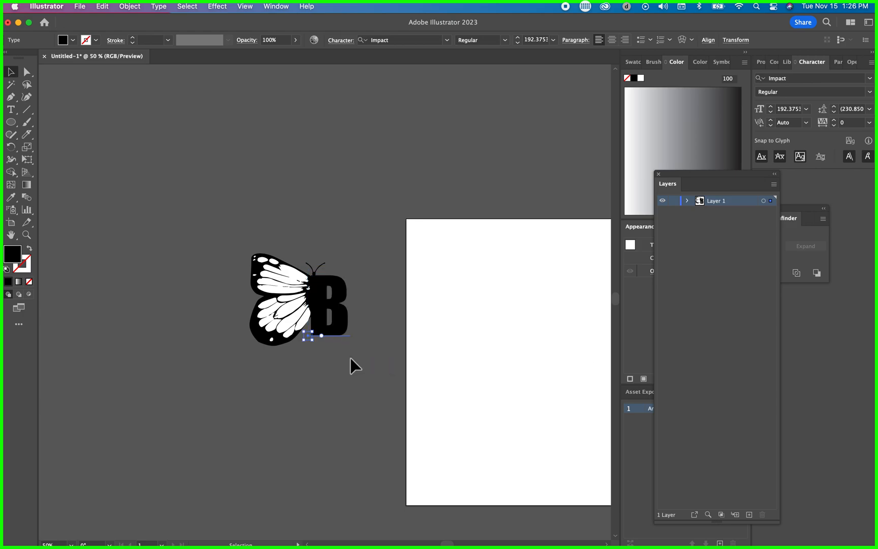
{"action": "left_click", "coordinate": [392, 332]}
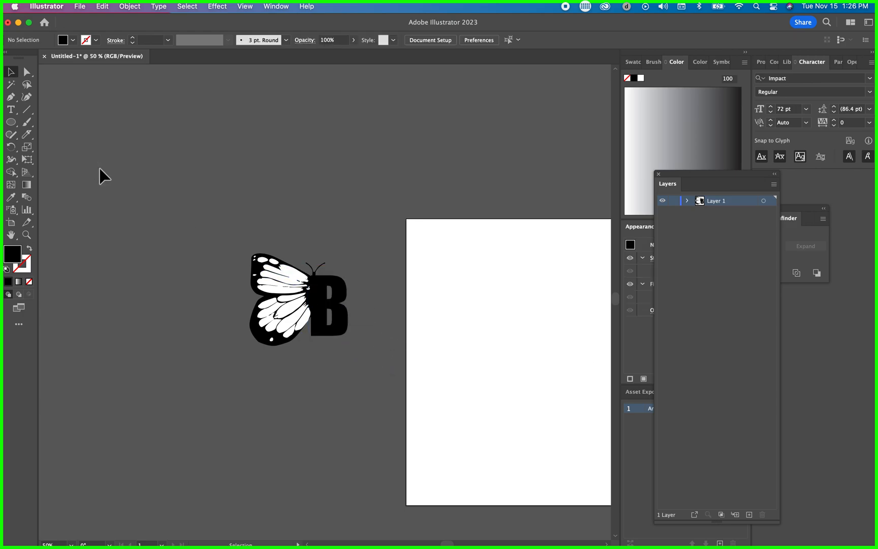
Fine-tune the horizontal position of the letter B so its stem overlaps the butterfly's body
{"action": "left_click", "coordinate": [310, 329]}
{"action": "left_click", "coordinate": [380, 307]}
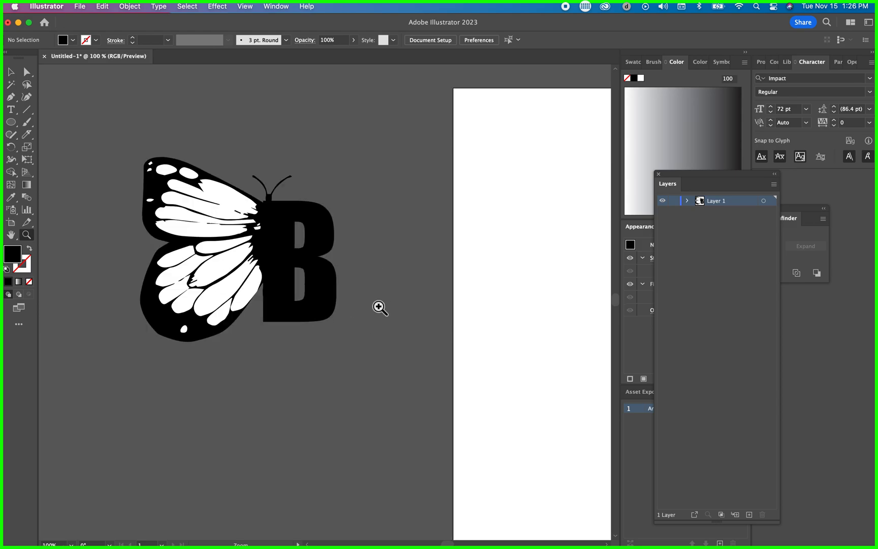
{"action": "left_click", "coordinate": [294, 298]}
{"action": "left_click", "coordinate": [11, 72]}
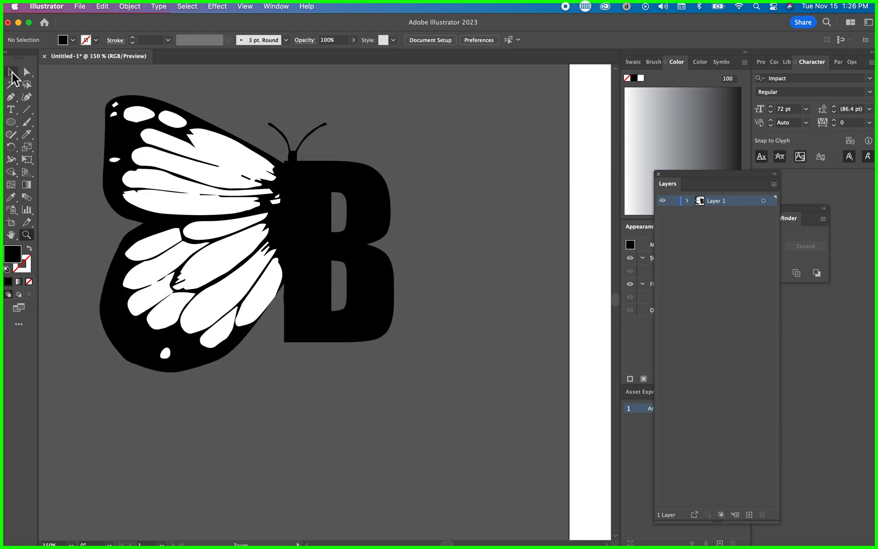
{"action": "mouse_move", "coordinate": [310, 189]}
{"action": "left_mouse_down"}
{"action": "mouse_move", "coordinate": [323, 189]}
{"action": "mouse_move", "coordinate": [316, 187]}
{"action": "left_mouse_up"}
{"action": "left_click", "coordinate": [364, 116]}
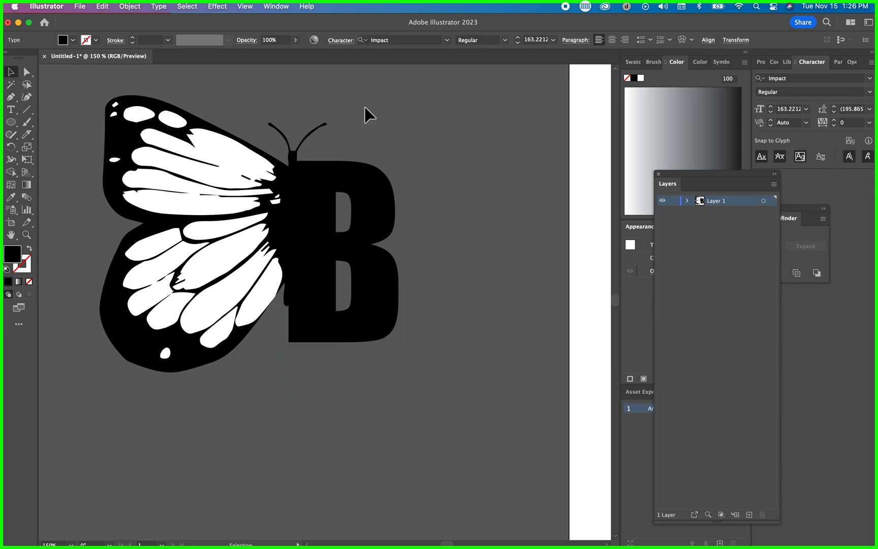
{"action": "left_click_drag", "start_coordinate": [320, 239], "coordinate": [313, 236]}
{"action": "left_click", "coordinate": [388, 133]}
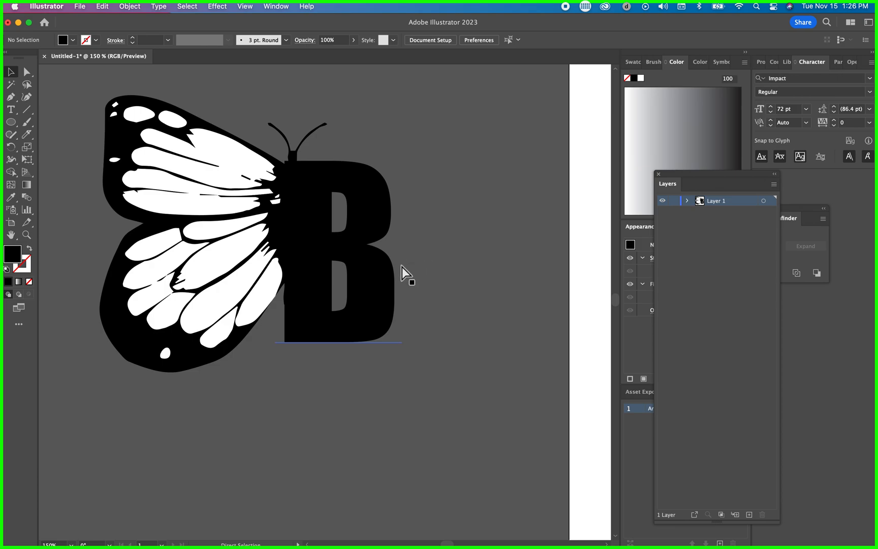
Resize the letter B proportionally to about 175 pt, keeping its stem on the butterfly's body
{"action": "left_click", "coordinate": [390, 281]}
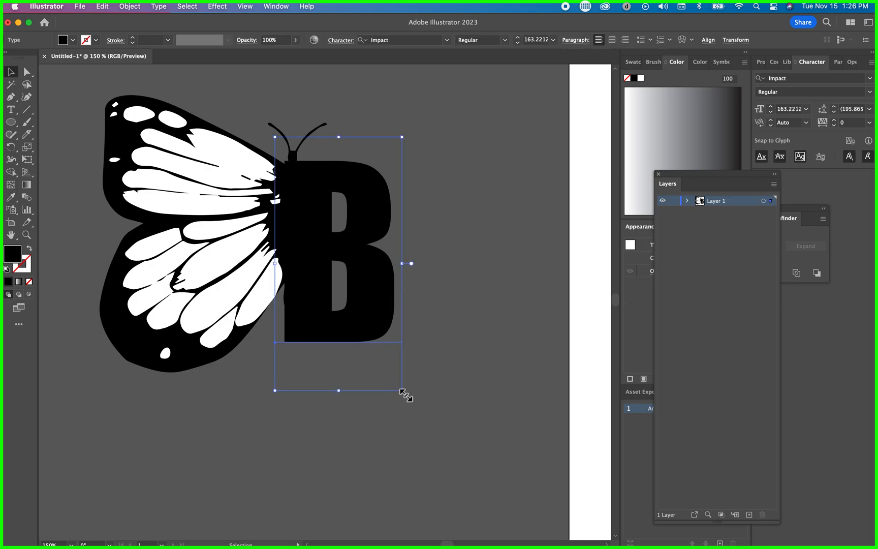
{"action": "left_click_drag", "start_coordinate": [406, 395], "coordinate": [384, 366]}
{"action": "left_click", "coordinate": [463, 304]}
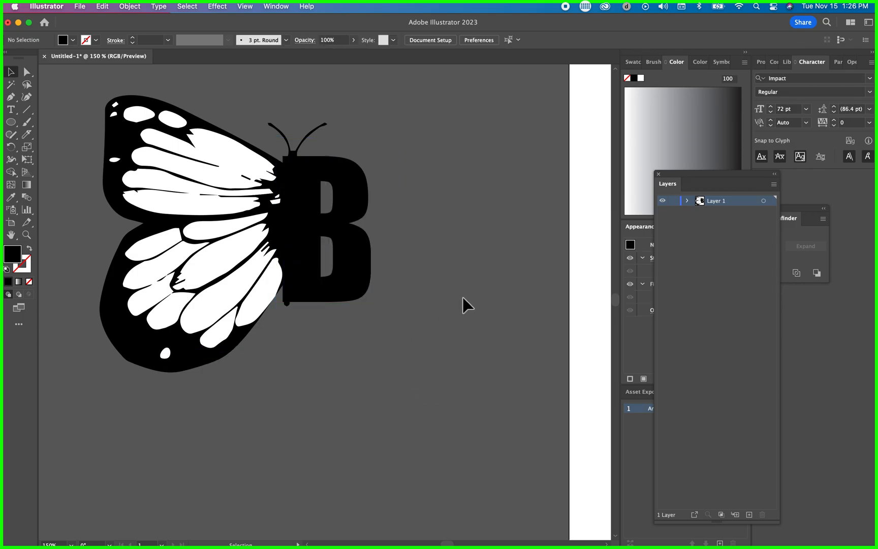
{"action": "left_click", "coordinate": [350, 275]}
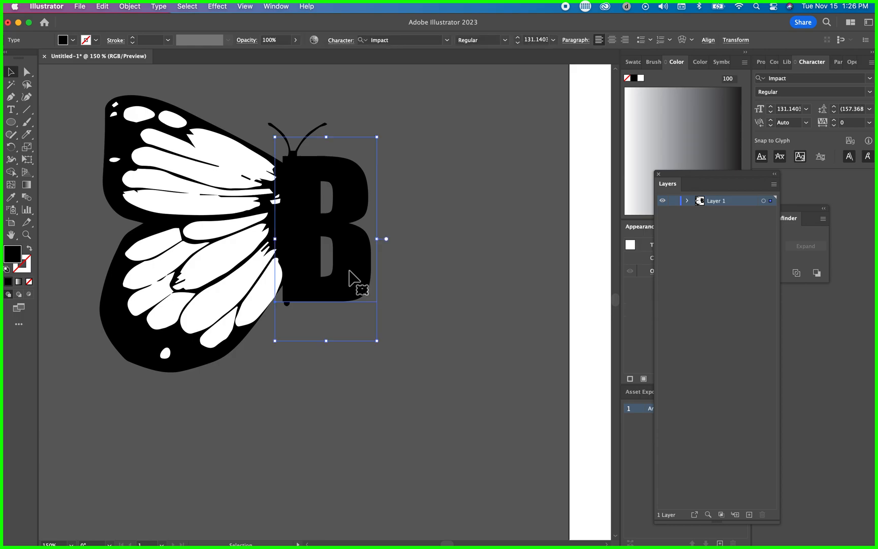
{"action": "left_click_drag", "start_coordinate": [378, 343], "coordinate": [473, 414]}
{"action": "left_click", "coordinate": [459, 284]}
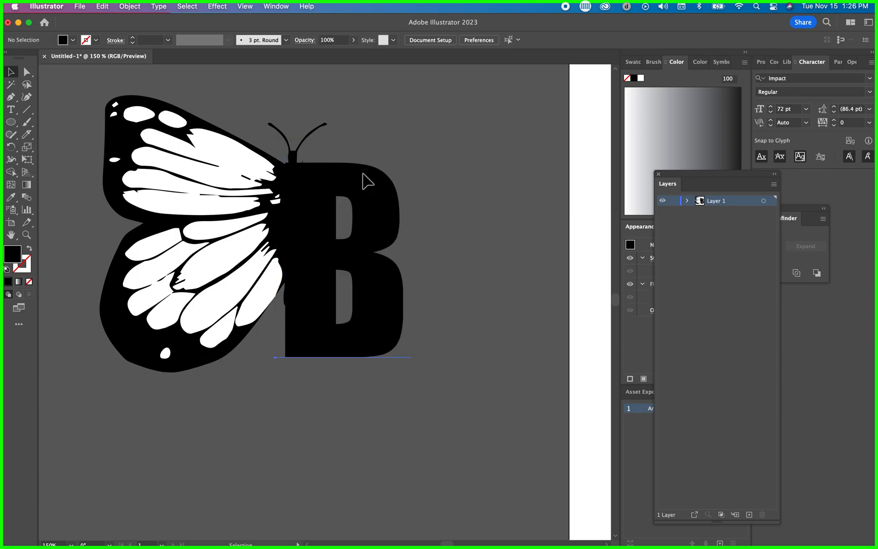
Convert the letter B to outlines
{"action": "left_click", "coordinate": [358, 189]}
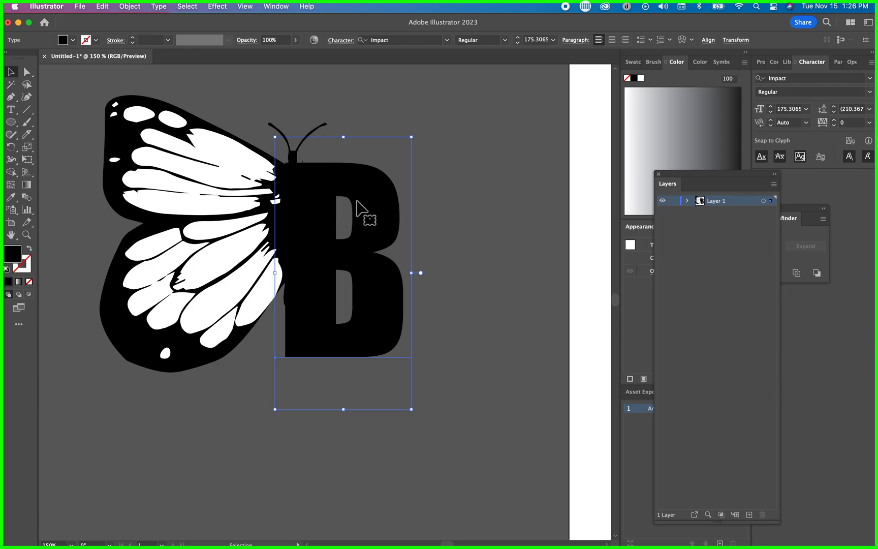
{"action": "left_click", "coordinate": [159, 6]}
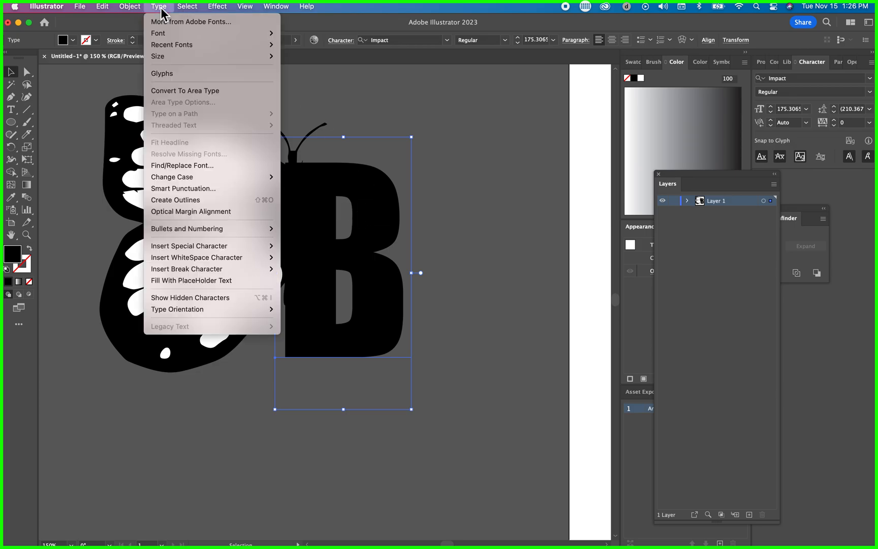
{"action": "left_click", "coordinate": [169, 201]}
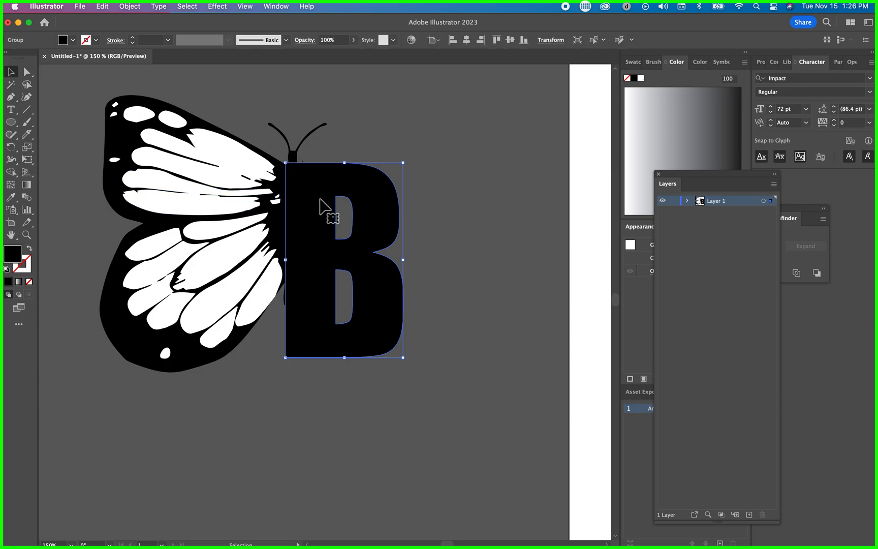
Reshape the B's openings by pulling the upper one's top-left anchor and the lower one's bottom-left anchor outward toward the body
{"action": "left_click", "coordinate": [27, 71]}
{"action": "left_click", "coordinate": [381, 139]}
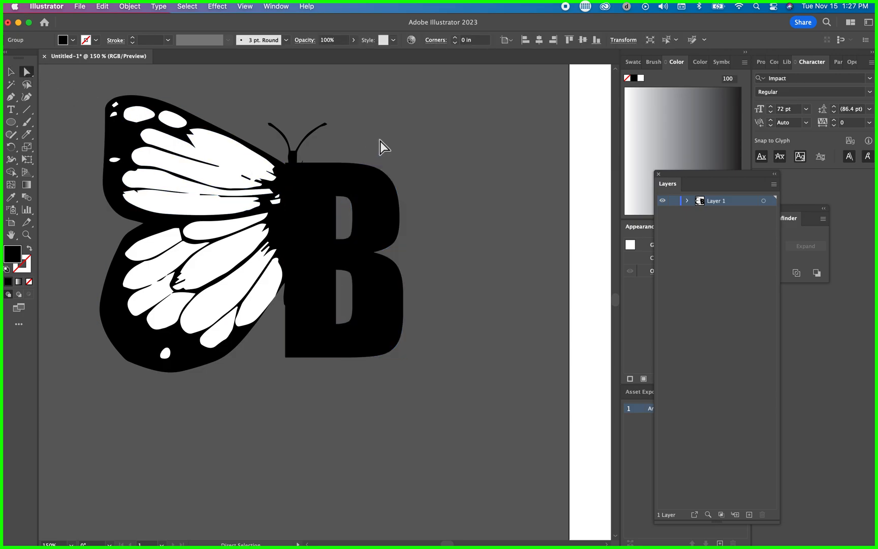
{"action": "left_click", "coordinate": [340, 200]}
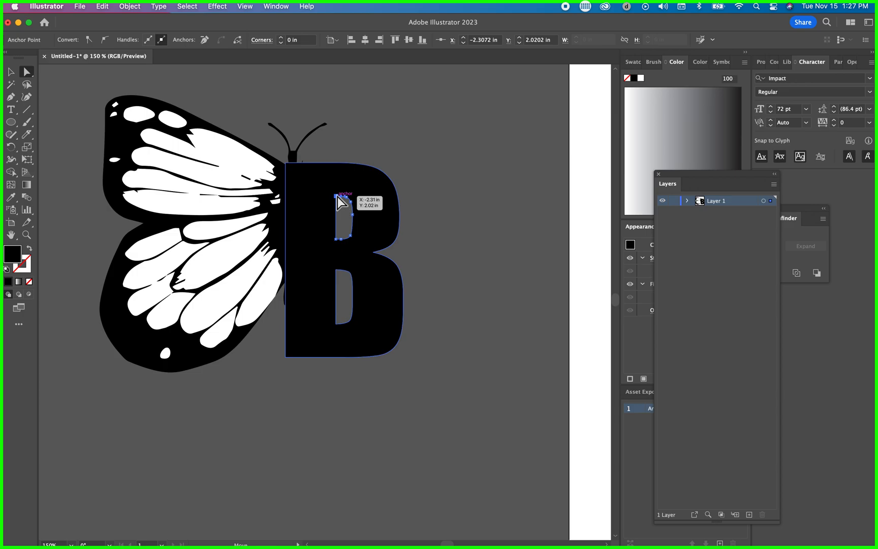
{"action": "left_click_drag", "start_coordinate": [335, 197], "coordinate": [319, 189]}
{"action": "left_click", "coordinate": [337, 327]}
{"action": "left_click_drag", "start_coordinate": [337, 327], "coordinate": [322, 327]}
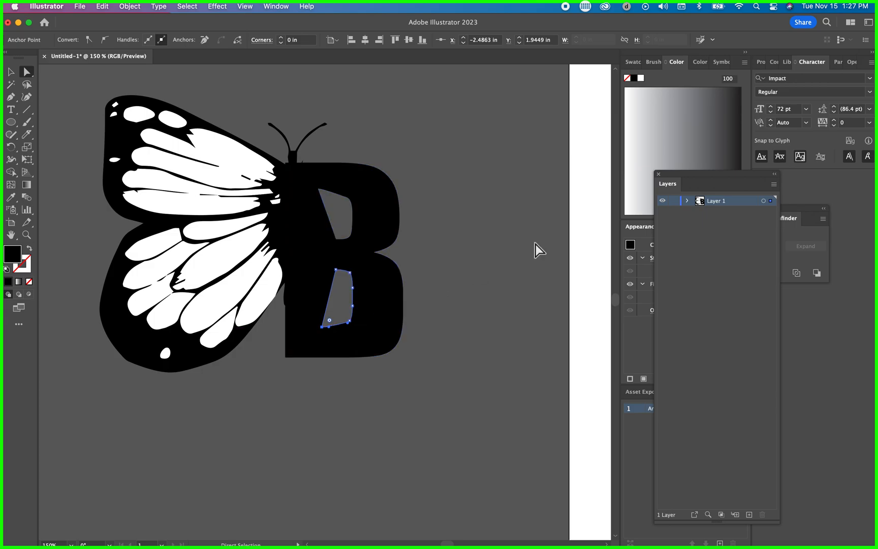
{"action": "left_click", "coordinate": [501, 236]}
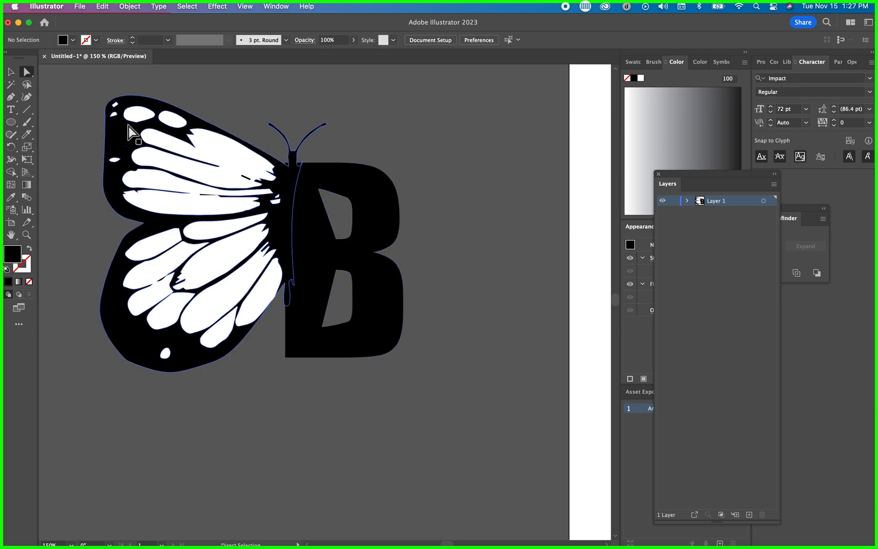
Draw a black, nearly circular ellipse about 1.39 by 1.34 in below the butterfly and letter
{"action": "left_click", "coordinate": [11, 72]}
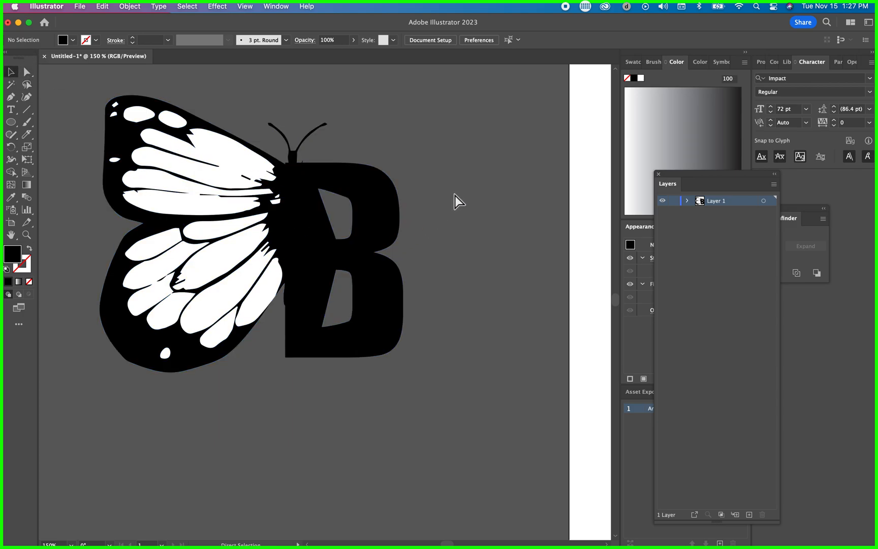
{"action": "key", "text": "super+minus"}
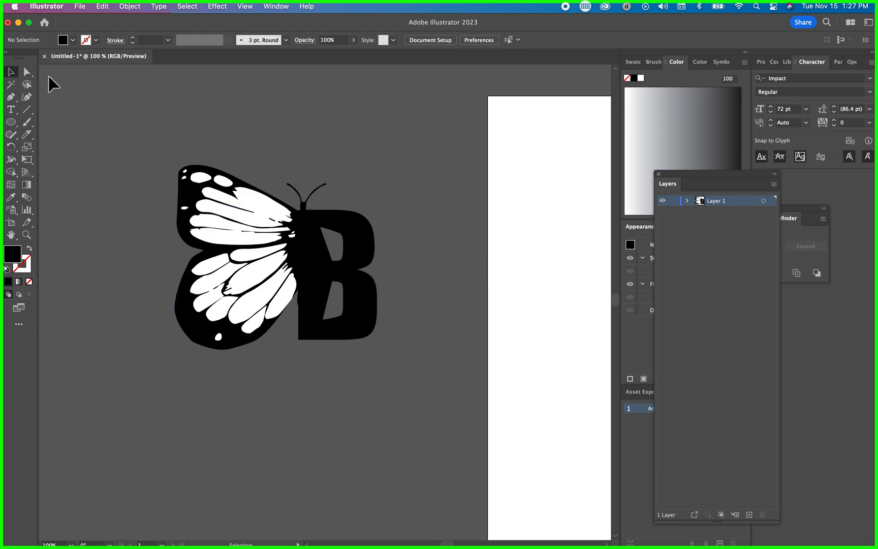
{"action": "left_click", "coordinate": [10, 122]}
{"action": "left_click_drag", "start_coordinate": [249, 440], "coordinate": [342, 530]}
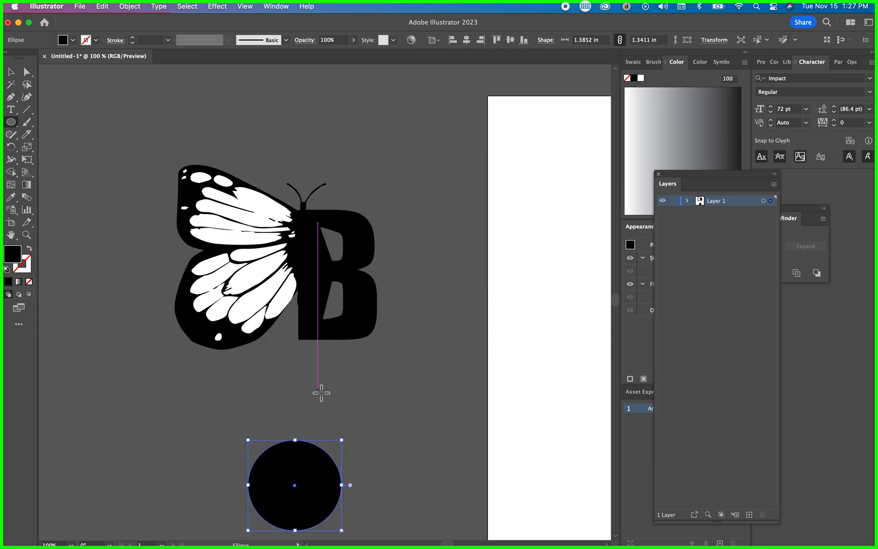
{"action": "scroll", "coordinate": [321, 392], "scroll_direction": "down", "scroll_amount": 2}
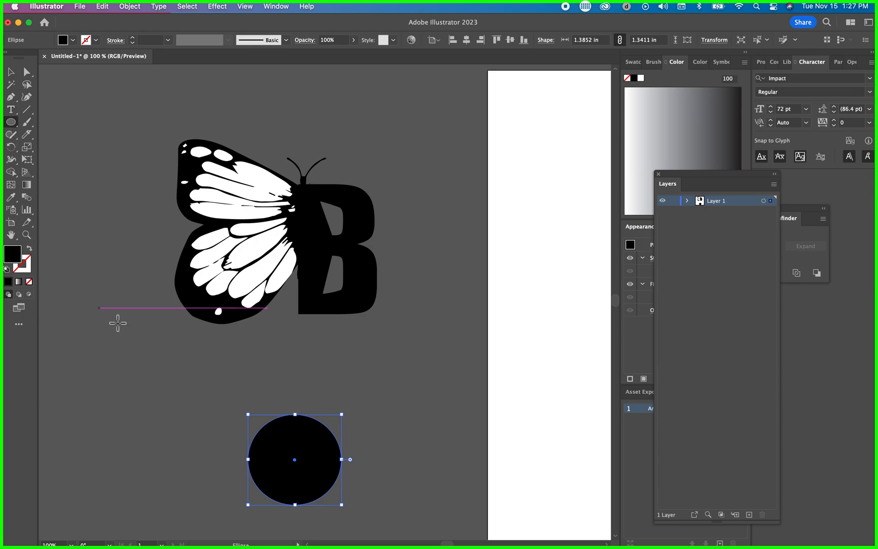
{"action": "left_click", "coordinate": [11, 72]}
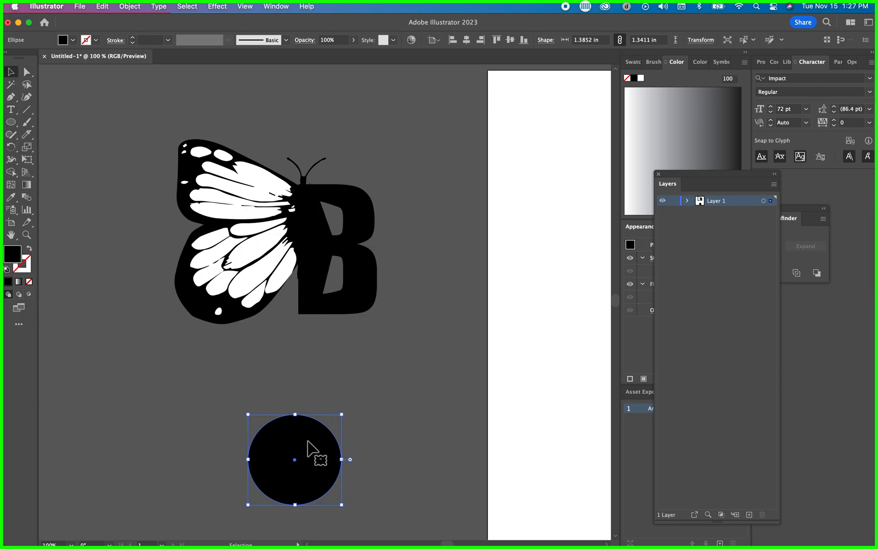
Duplicate the black ellipse and place the copy to the left of the original
{"action": "key", "text": "super+c"}
{"action": "key", "text": "super+v"}
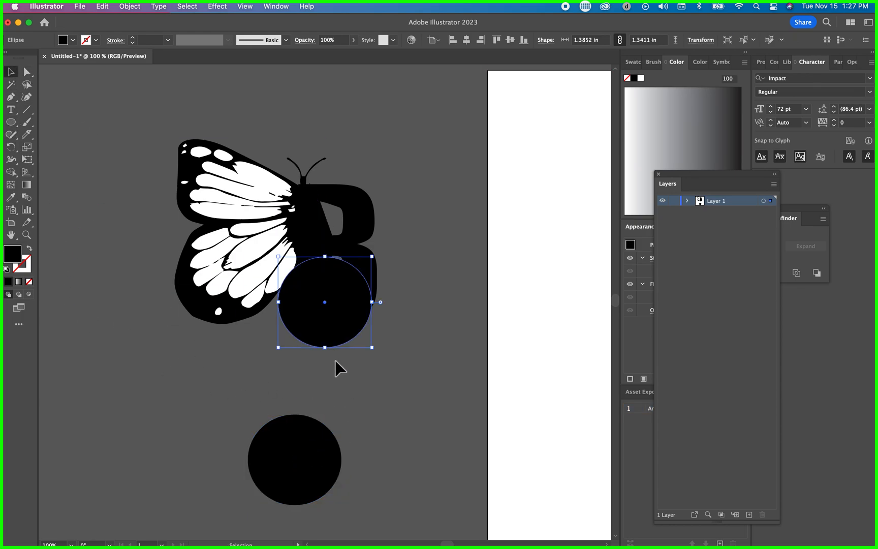
{"action": "left_click_drag", "start_coordinate": [345, 337], "coordinate": [203, 468]}
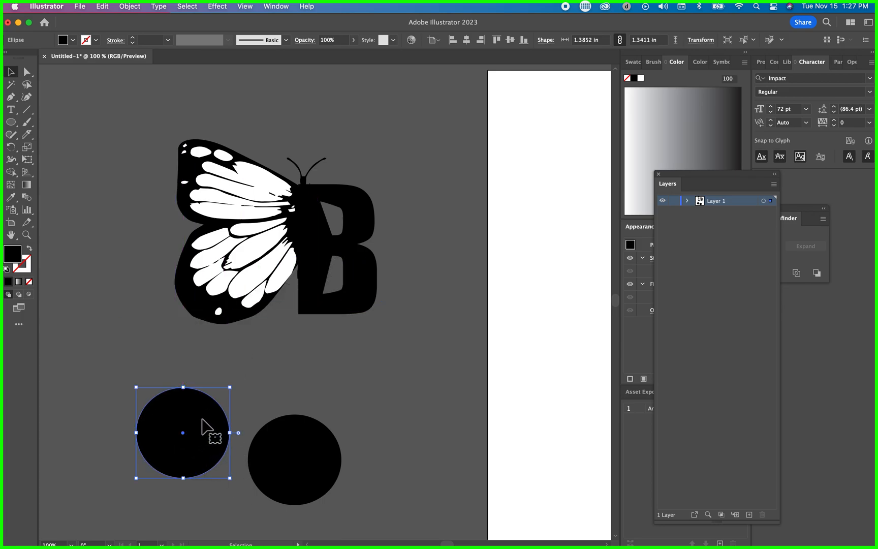
Give the copied ellipse a white fill with no stroke and offset it over the black one, leaving a thin crescent on the right
{"action": "left_click", "coordinate": [29, 249]}
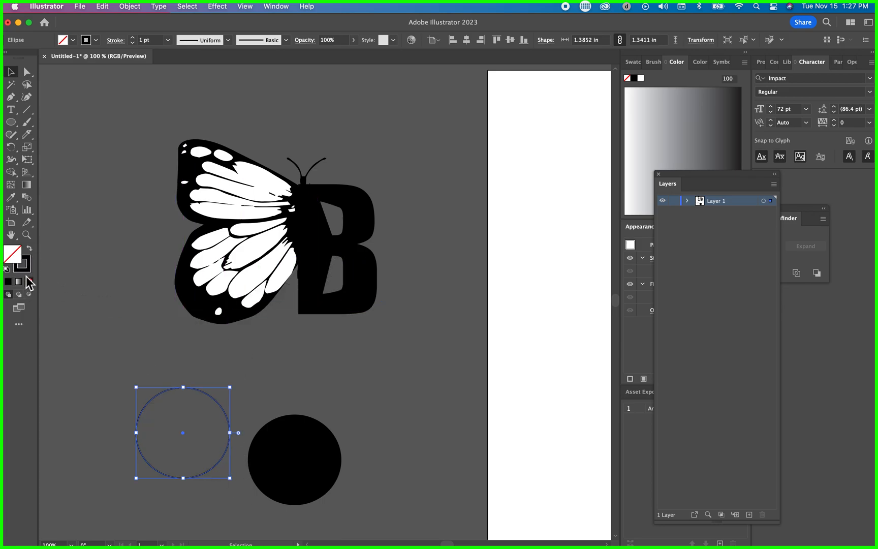
{"action": "left_click", "coordinate": [8, 282]}
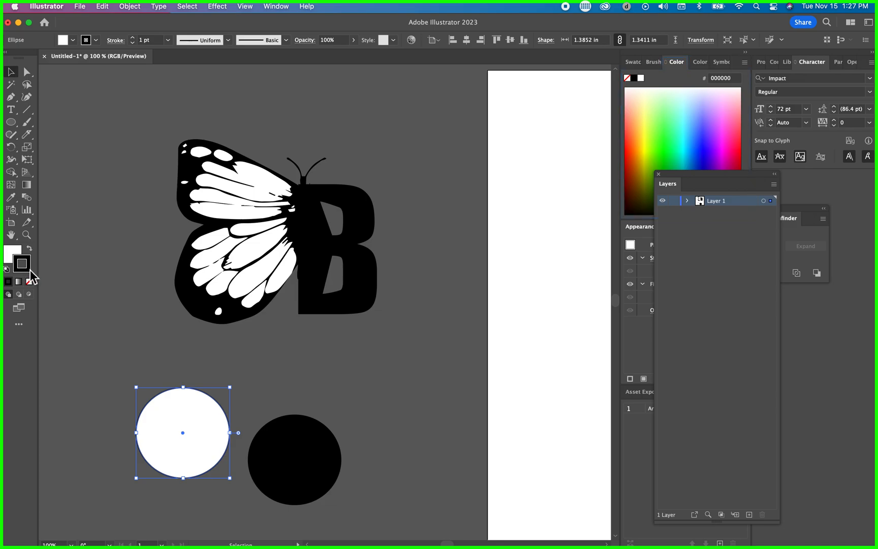
{"action": "left_click", "coordinate": [29, 282]}
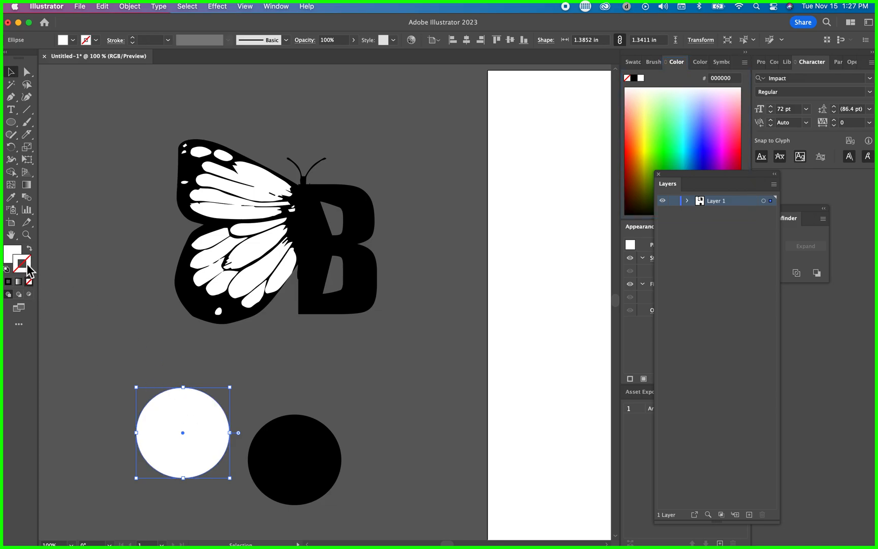
{"action": "left_click_drag", "start_coordinate": [184, 410], "coordinate": [285, 439]}
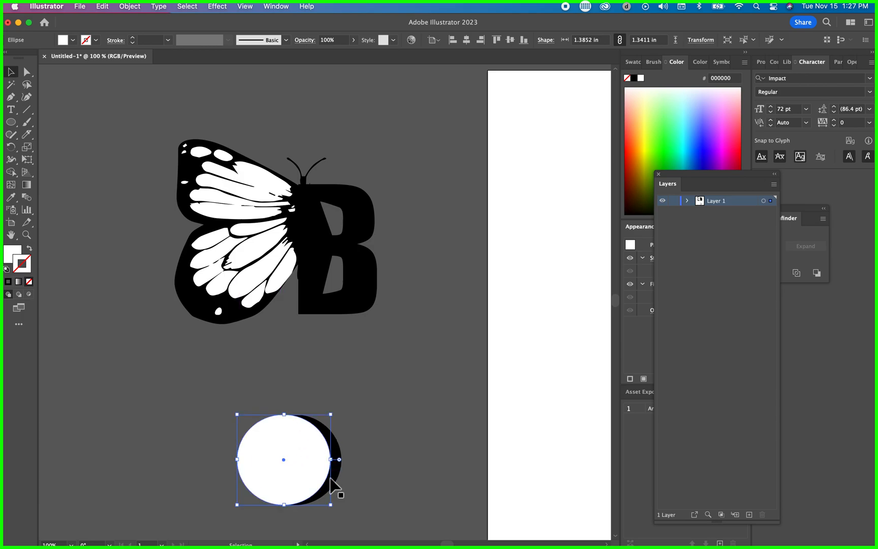
{"action": "left_click", "coordinate": [229, 391]}
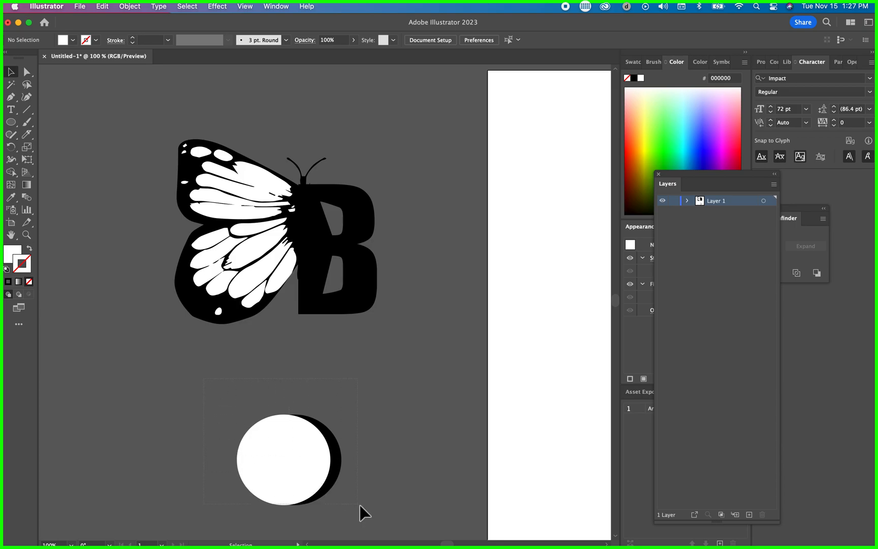
Select both overlapping ellipses and split them into separate pieces with the Pathfinder Divide operation
{"action": "left_click_drag", "start_coordinate": [356, 508], "coordinate": [388, 526]}
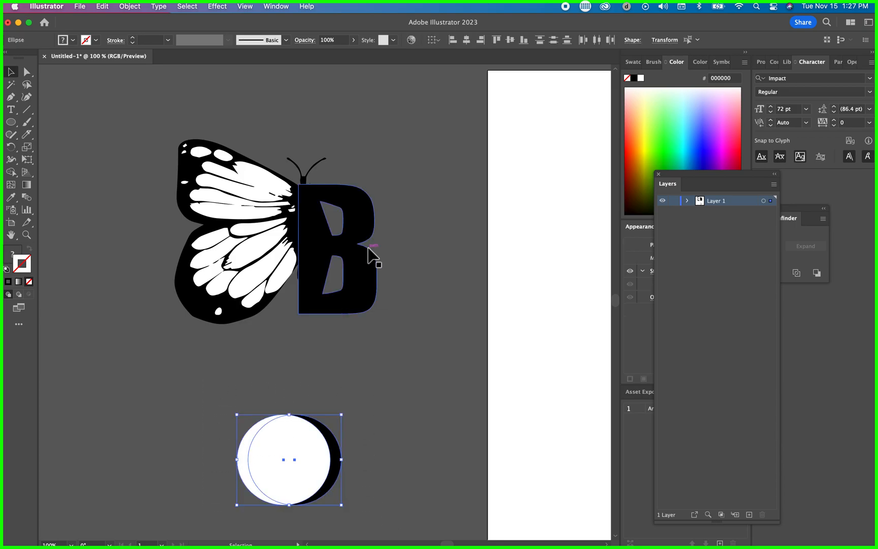
{"action": "left_click", "coordinate": [279, 7]}
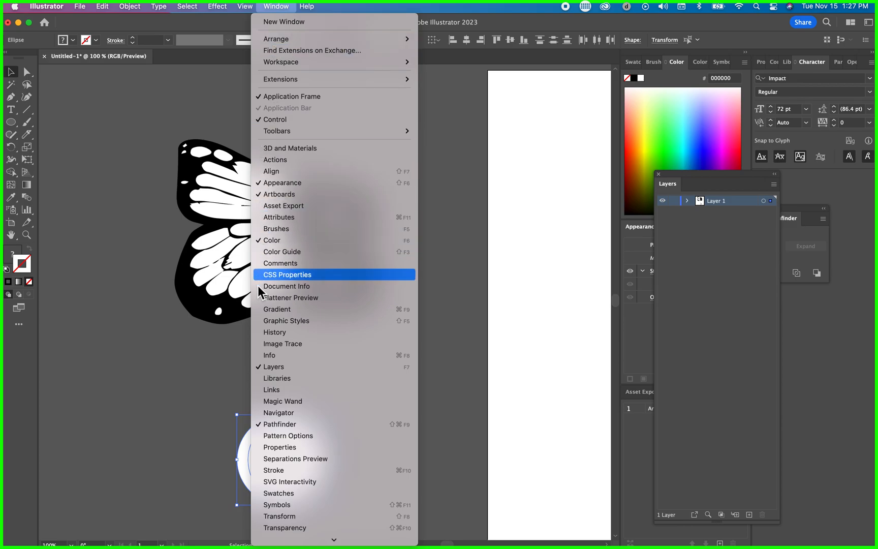
{"action": "left_click", "coordinate": [286, 425]}
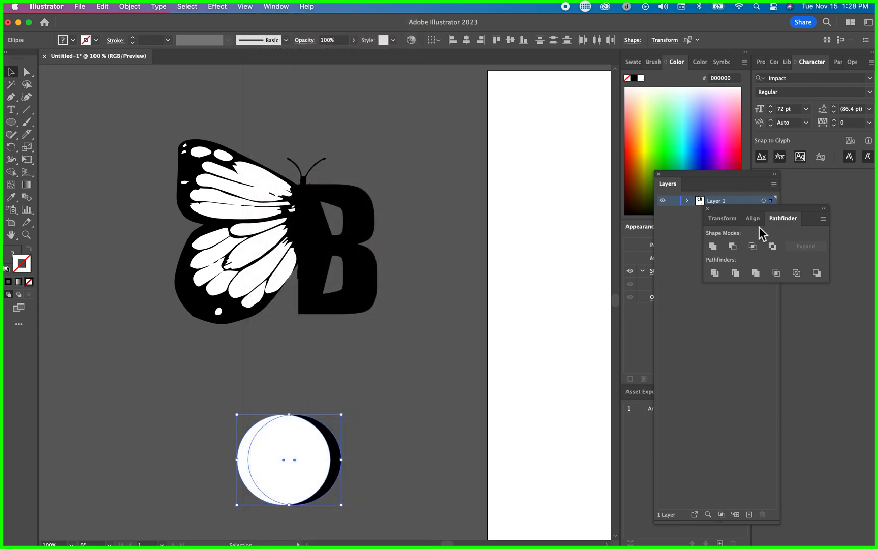
{"action": "left_click", "coordinate": [718, 274]}
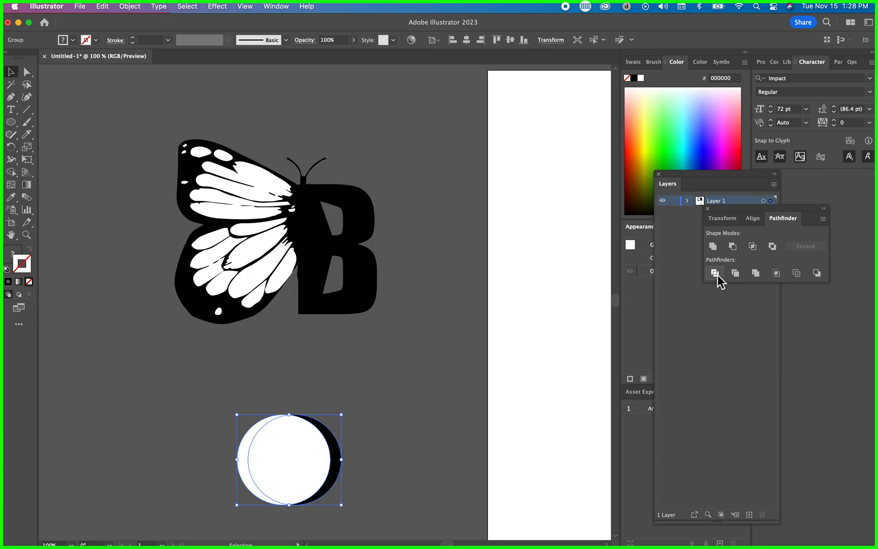
Pull the white crescent and the white middle piece away from the black crescent, and delete the middle piece
{"action": "left_click", "coordinate": [27, 72]}
{"action": "left_click", "coordinate": [44, 167]}
{"action": "left_click", "coordinate": [243, 465]}
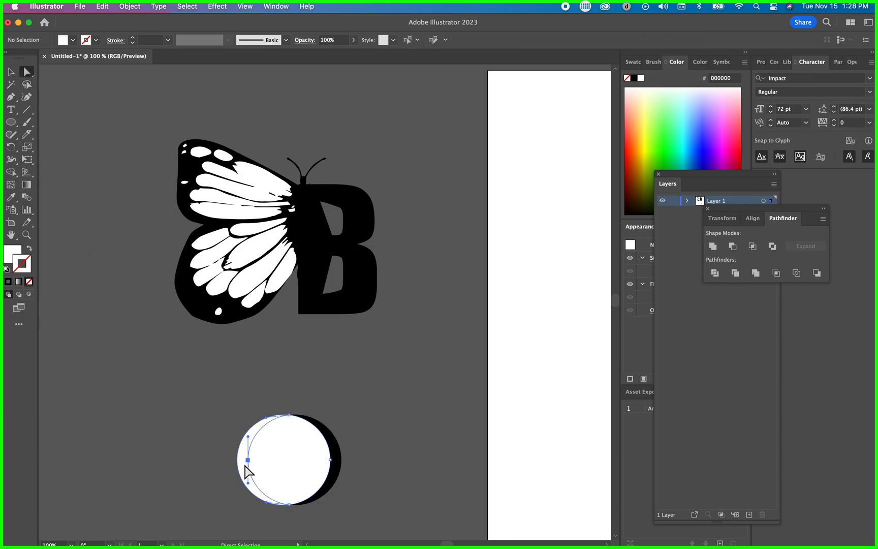
{"action": "left_click_drag", "start_coordinate": [243, 466], "coordinate": [175, 462]}
{"action": "left_click", "coordinate": [283, 458]}
{"action": "left_click_drag", "start_coordinate": [283, 459], "coordinate": [406, 401]}
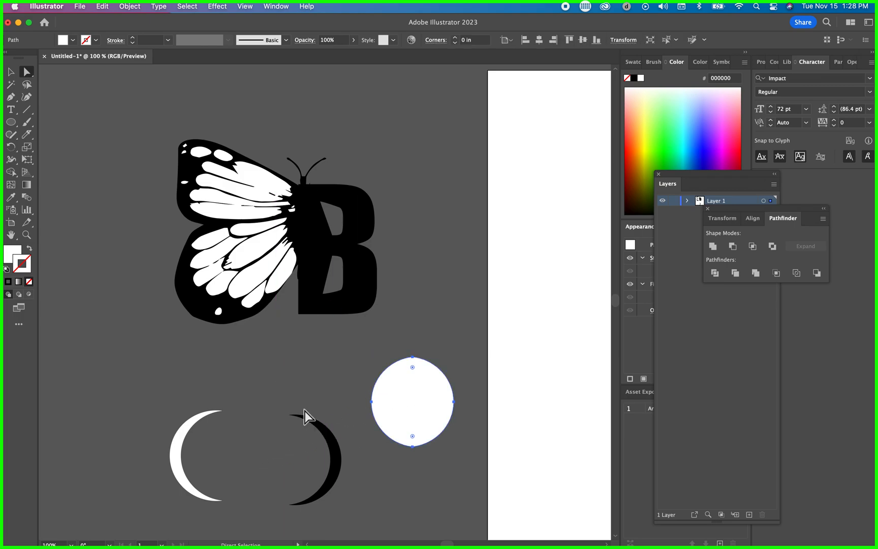
{"action": "key", "text": "Delete"}
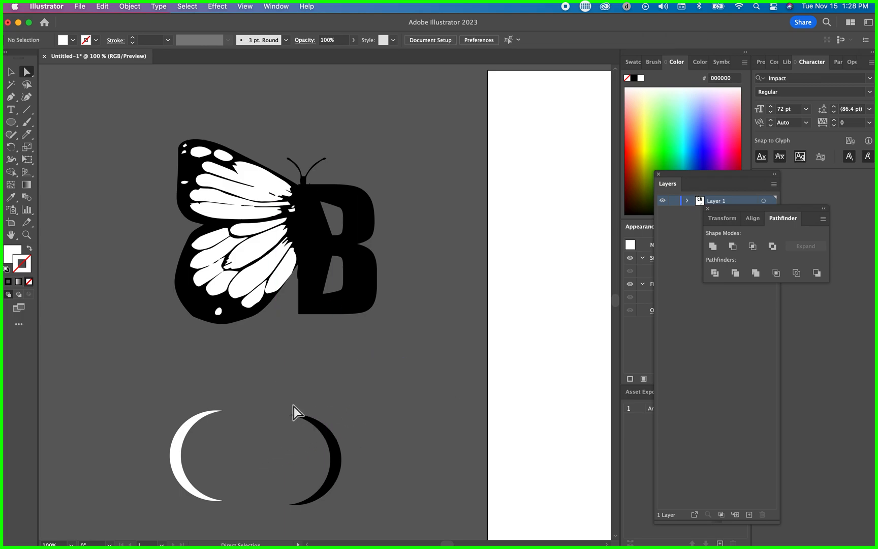
Shift the two remaining crescents slightly right and delete the white one, keeping only the black crescent
{"action": "left_click_drag", "start_coordinate": [368, 478], "coordinate": [370, 475]}
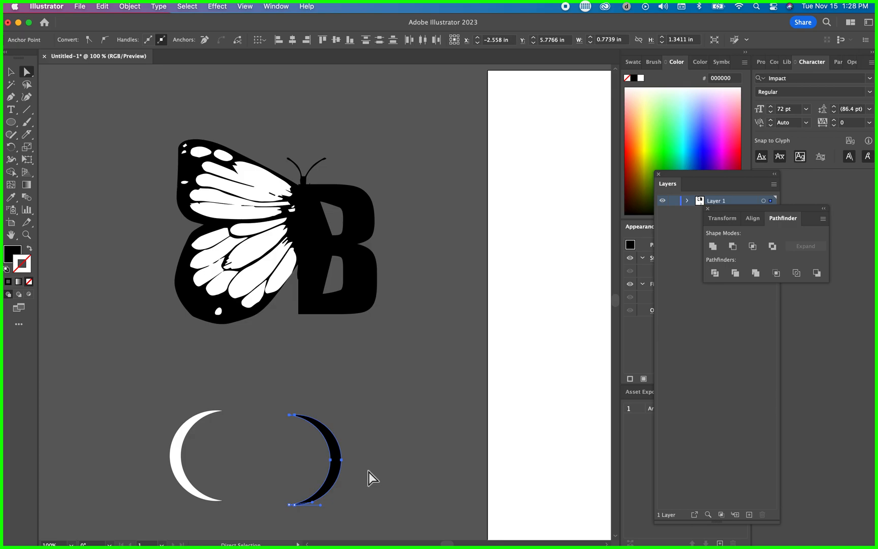
{"action": "left_click", "coordinate": [10, 71]}
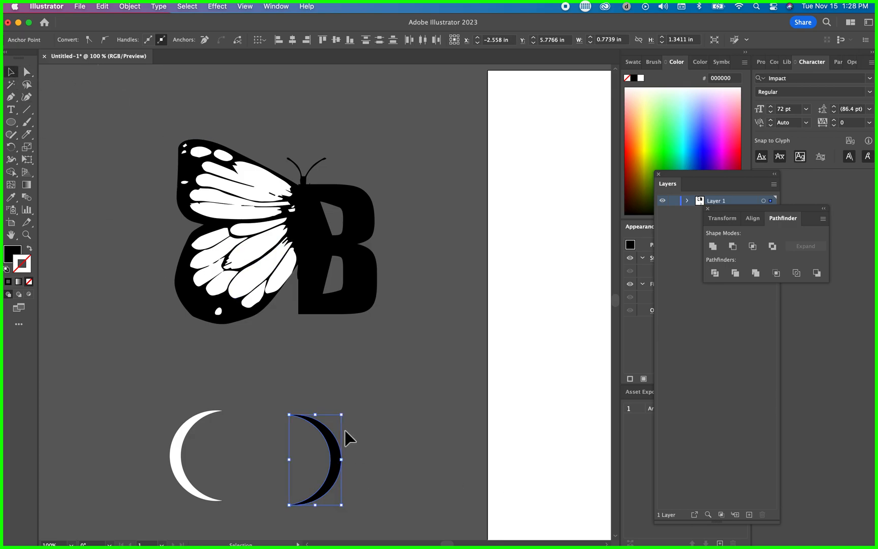
{"action": "left_click_drag", "start_coordinate": [335, 456], "coordinate": [372, 465]}
{"action": "left_click", "coordinate": [459, 394]}
{"action": "left_click", "coordinate": [230, 442]}
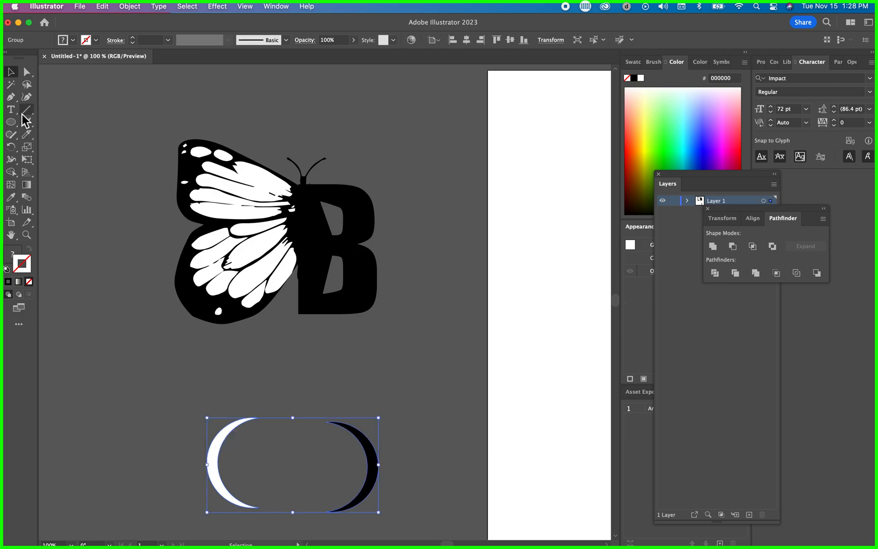
{"action": "left_click", "coordinate": [27, 72]}
{"action": "left_click", "coordinate": [95, 325]}
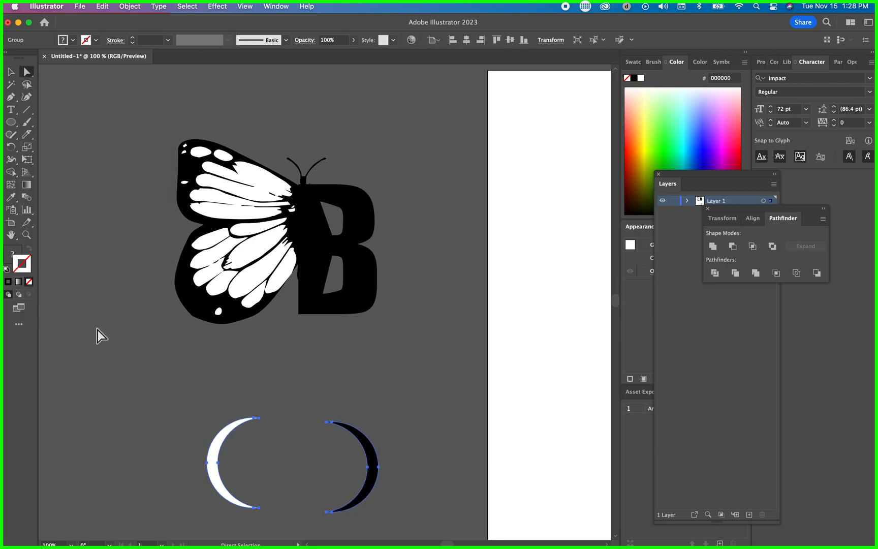
{"action": "left_click", "coordinate": [214, 453]}
{"action": "key", "text": "Delete"}
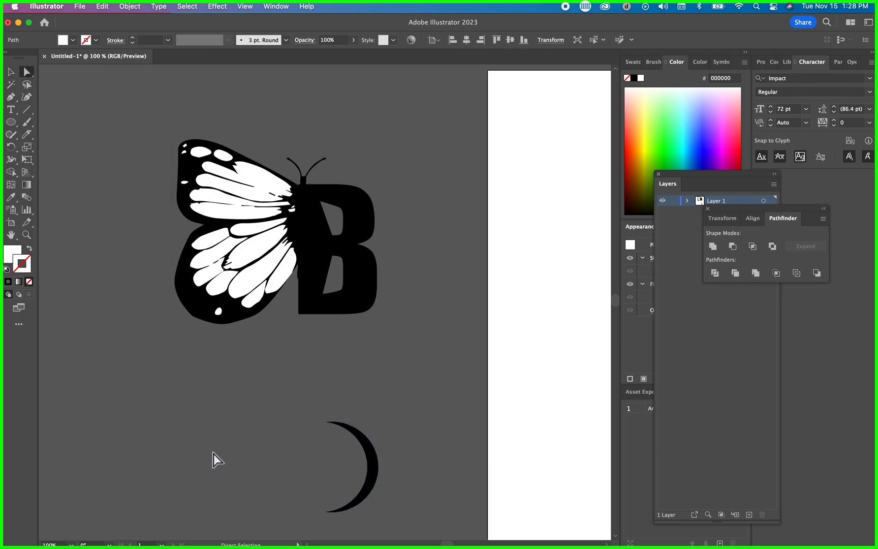
Move the black crescent to the B's upper-right corner, shrink it and rotate it so it curves upward from the letter
{"action": "left_click_drag", "start_coordinate": [313, 398], "coordinate": [411, 545]}
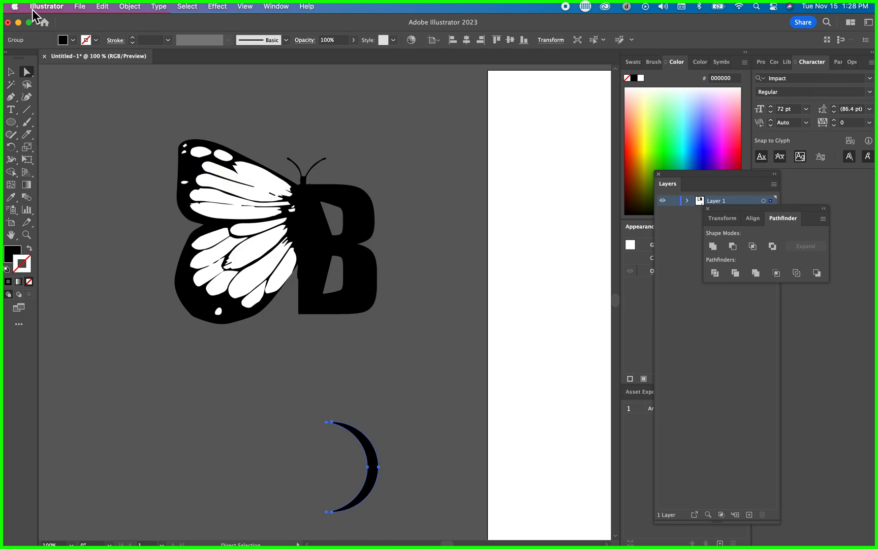
{"action": "left_click", "coordinate": [11, 71]}
{"action": "left_click_drag", "start_coordinate": [379, 466], "coordinate": [429, 163]}
{"action": "left_click_drag", "start_coordinate": [374, 211], "coordinate": [399, 195]}
{"action": "left_click_drag", "start_coordinate": [392, 127], "coordinate": [390, 189]}
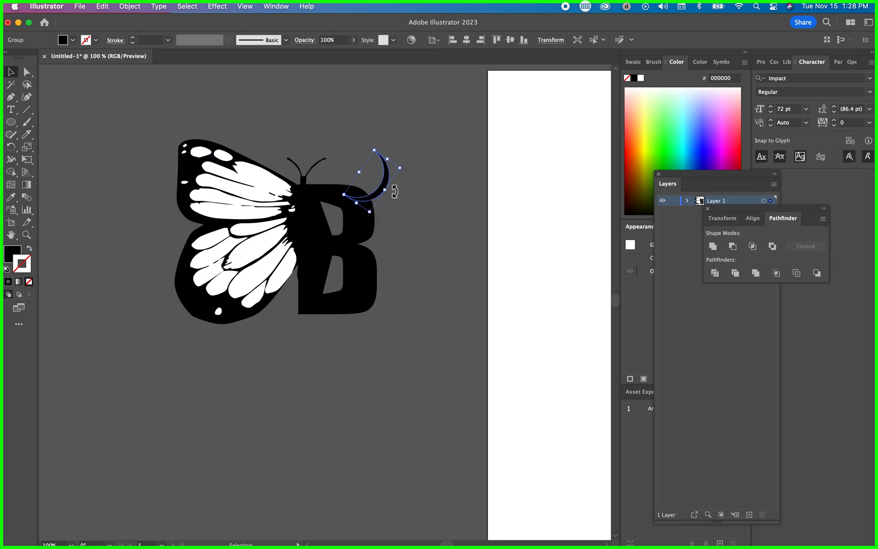
Duplicate the crescent twice and stagger the copies down the B's upper-right edge, forming a row of three
{"action": "key", "text": "super+c"}
{"action": "key", "text": "super+v"}
{"action": "left_click_drag", "start_coordinate": [346, 317], "coordinate": [382, 208]}
{"action": "left_click", "coordinate": [427, 197]}
{"action": "left_click", "coordinate": [390, 208]}
{"action": "key", "text": "super+c"}
{"action": "key", "text": "super+v"}
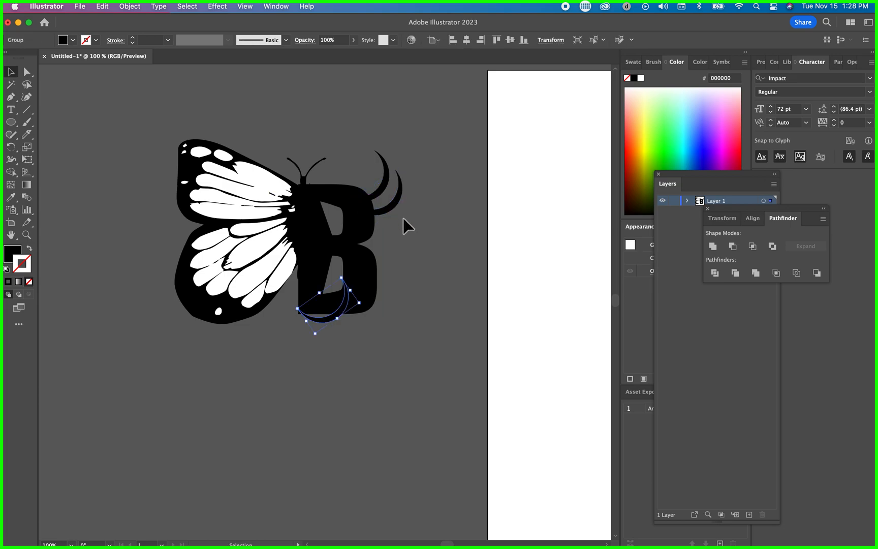
{"action": "left_click_drag", "start_coordinate": [342, 321], "coordinate": [391, 224]}
{"action": "left_click", "coordinate": [451, 237]}
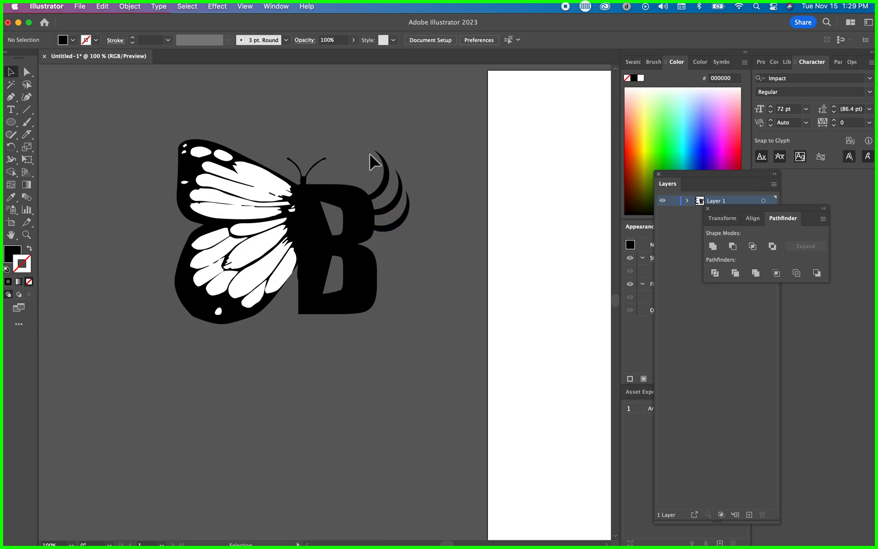
Unite the B and its three crescents into a single shape
{"action": "left_click", "coordinate": [364, 189]}
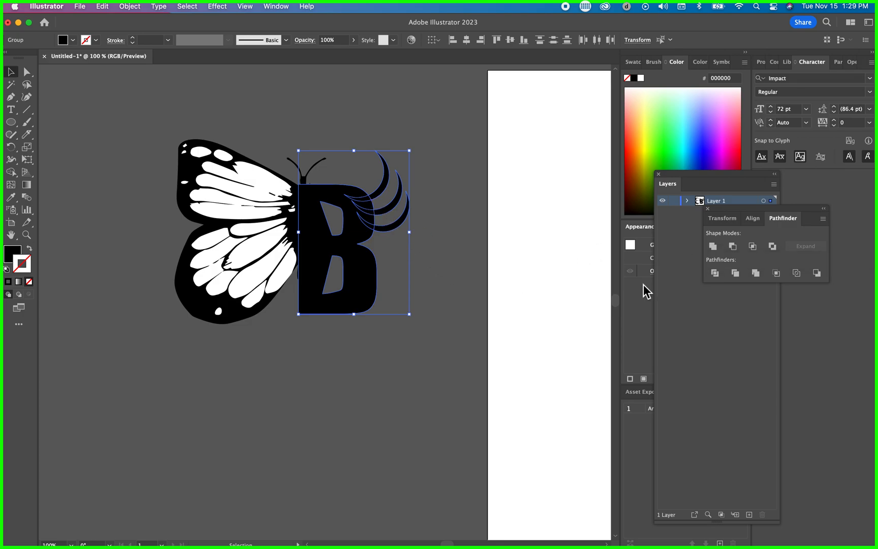
{"action": "left_click", "coordinate": [428, 253]}
{"action": "left_click", "coordinate": [372, 239]}
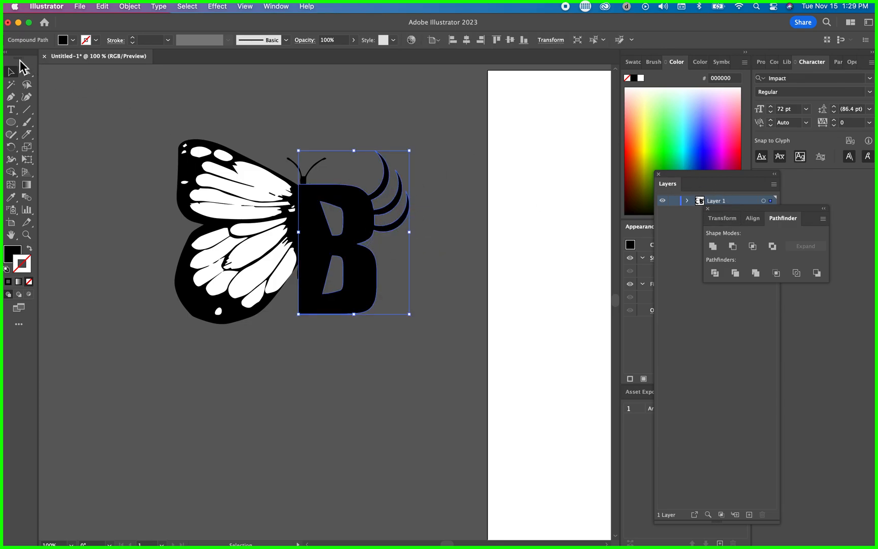
Try a red ed1818 fill on the merged B and crescents, and undo it
{"action": "double_click", "coordinate": [10, 252]}
{"action": "left_click_drag", "start_coordinate": [695, 214], "coordinate": [745, 194]}
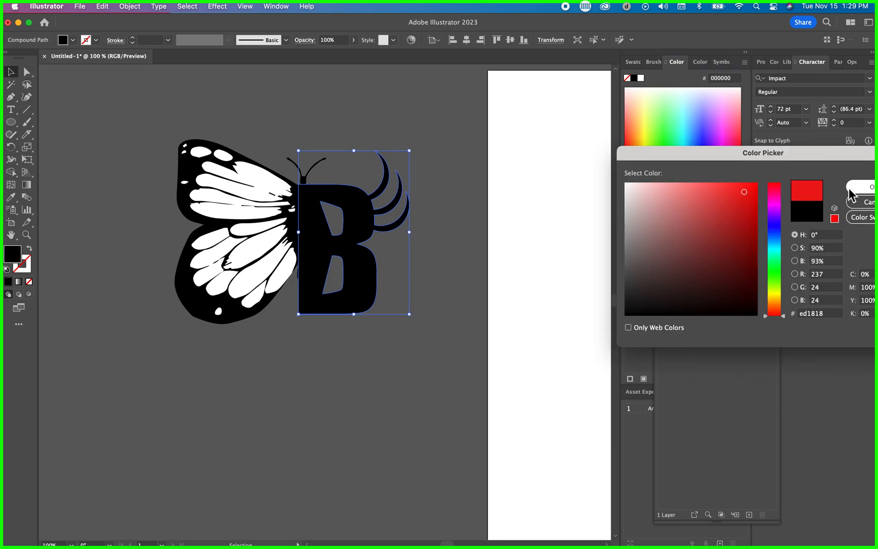
{"action": "left_click", "coordinate": [859, 187]}
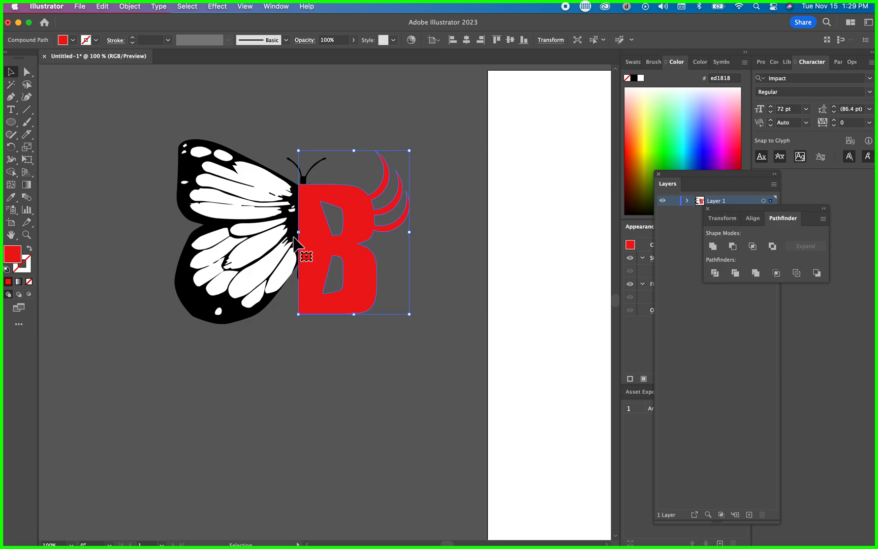
{"action": "key", "text": "super+z"}
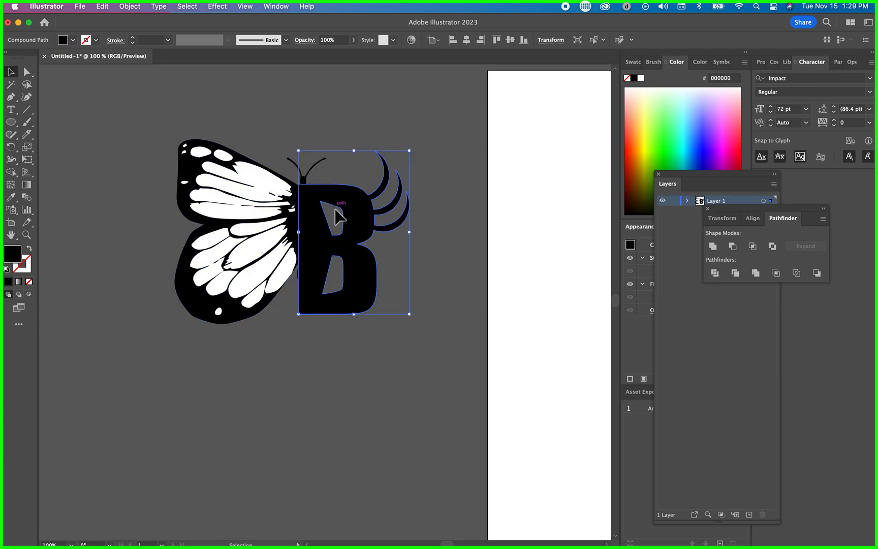
Select all white areas of the butterfly wing by colour with the Magic Wand and delete them
{"action": "left_click", "coordinate": [279, 147]}
{"action": "left_click_drag", "start_coordinate": [240, 168], "coordinate": [460, 362]}
{"action": "left_click", "coordinate": [333, 382]}
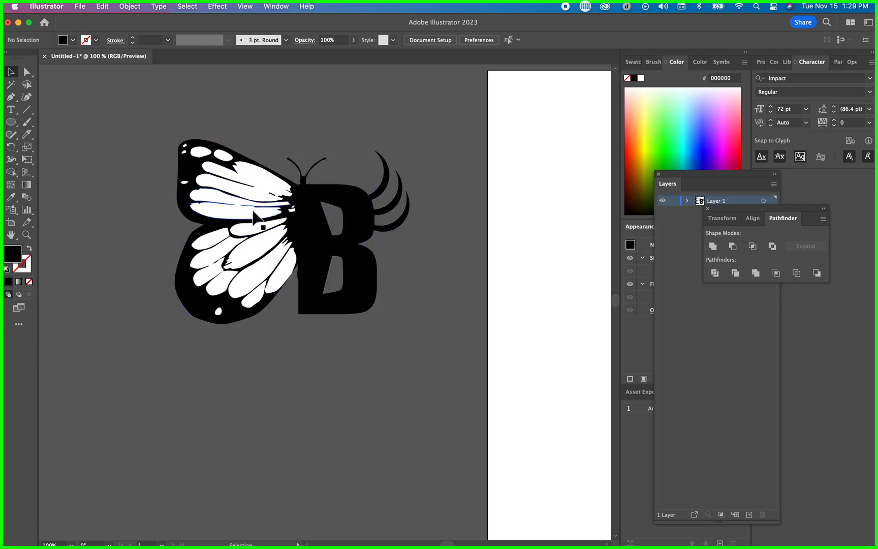
{"action": "left_click", "coordinate": [10, 87]}
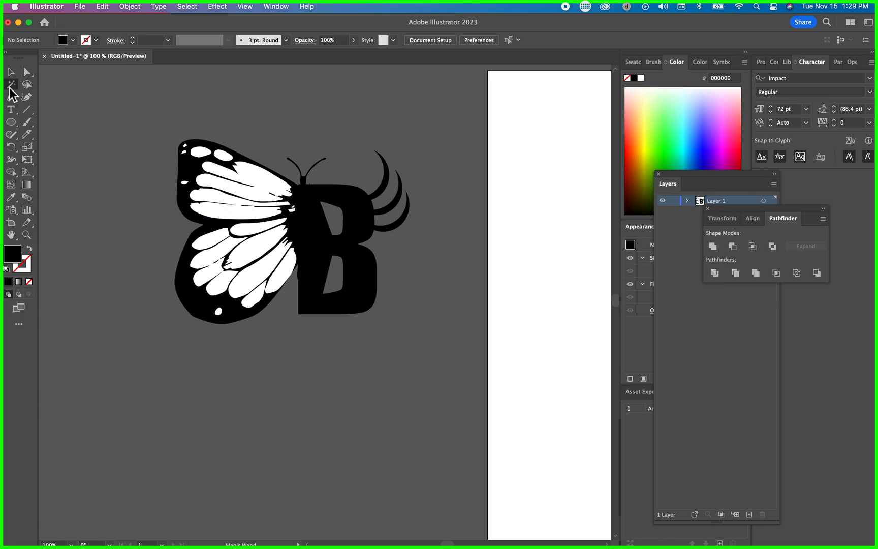
{"action": "left_click", "coordinate": [258, 180]}
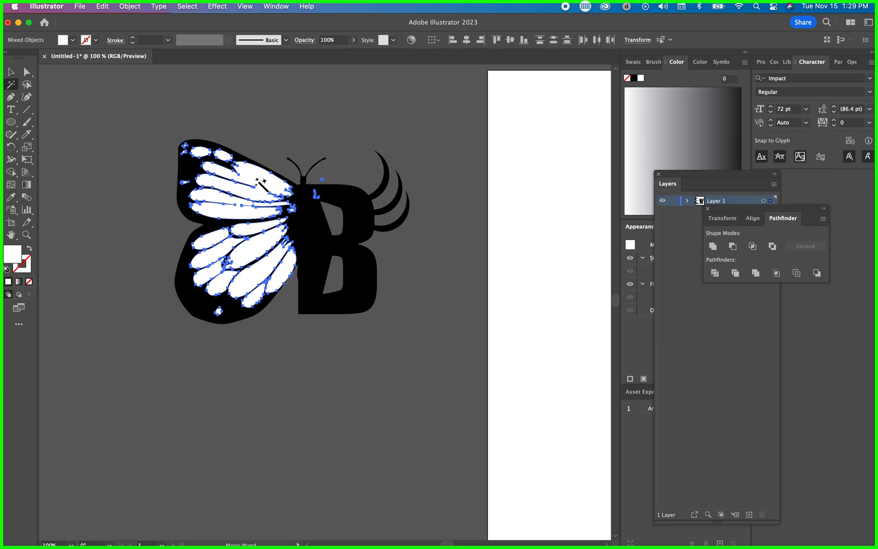
{"action": "key", "text": "Delete"}
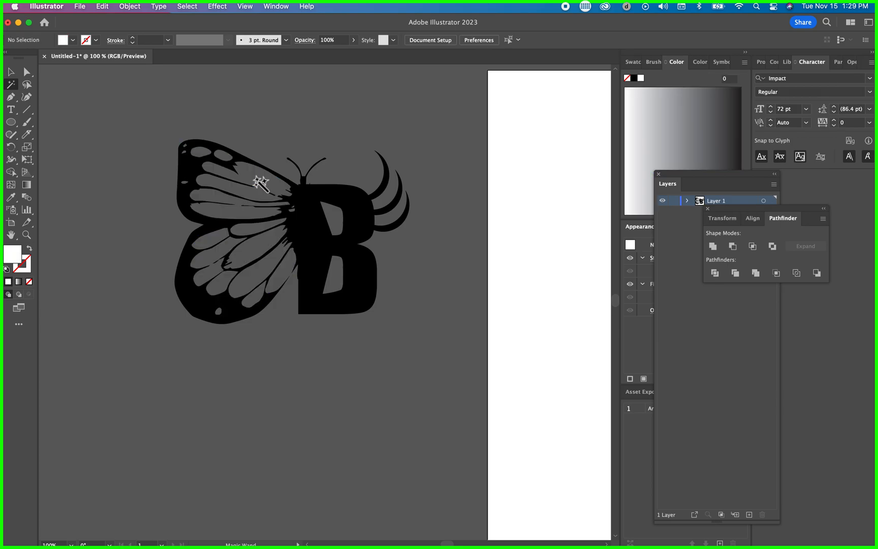
Unite the butterfly wing, body and B with crescents into one shape
{"action": "left_click", "coordinate": [11, 73]}
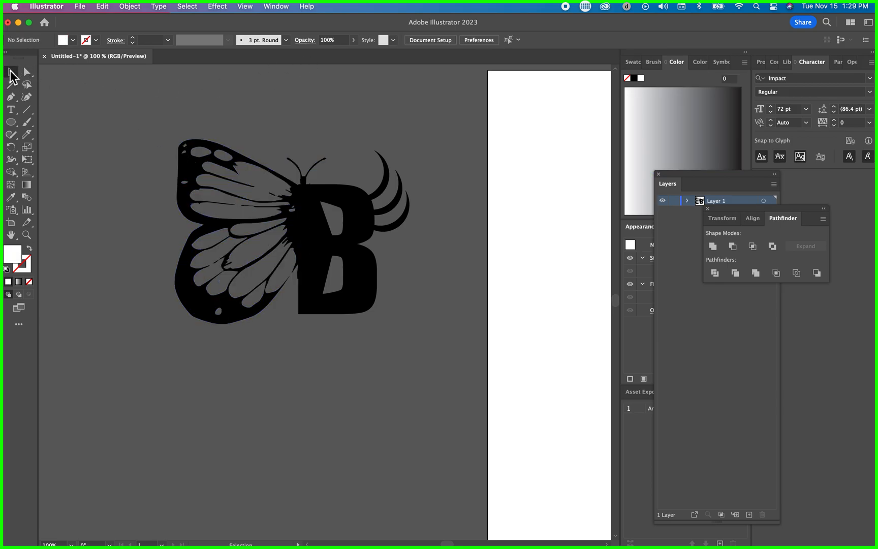
{"action": "left_click_drag", "start_coordinate": [132, 113], "coordinate": [451, 390]}
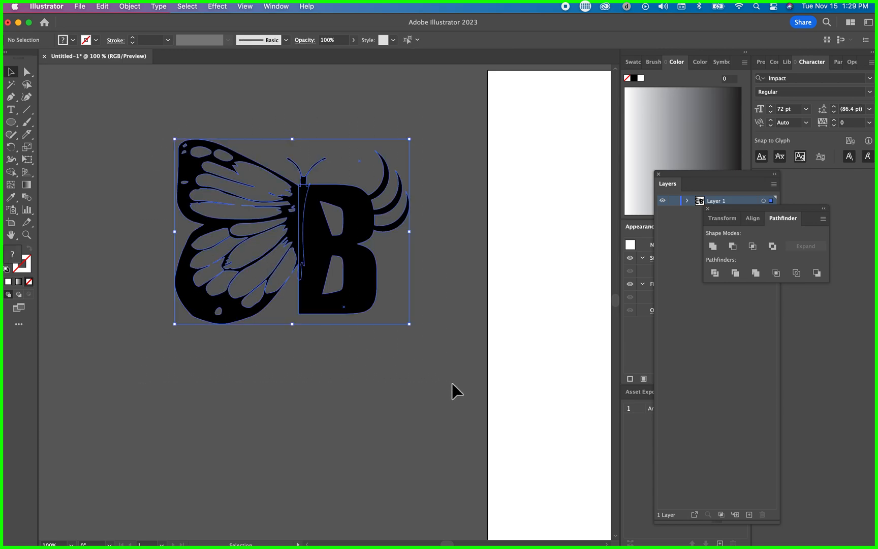
{"action": "left_click", "coordinate": [714, 247]}
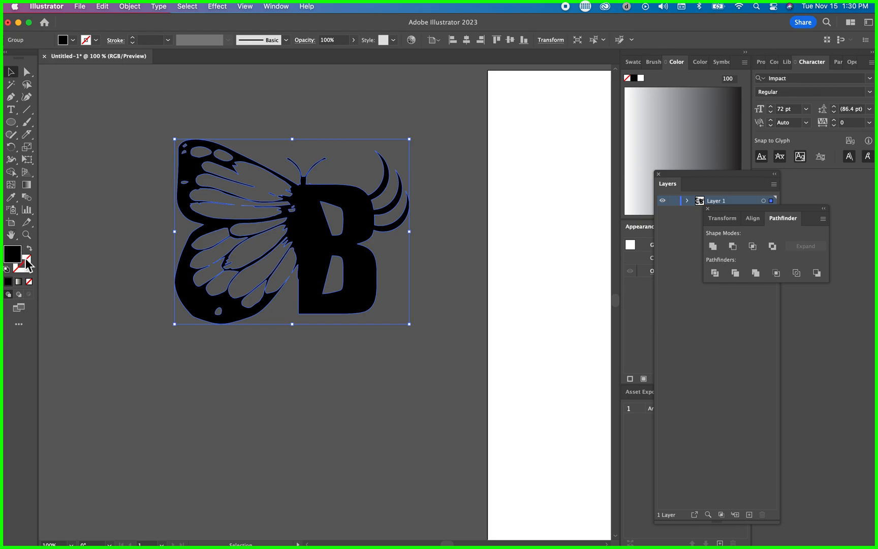
{"action": "left_click", "coordinate": [99, 190]}
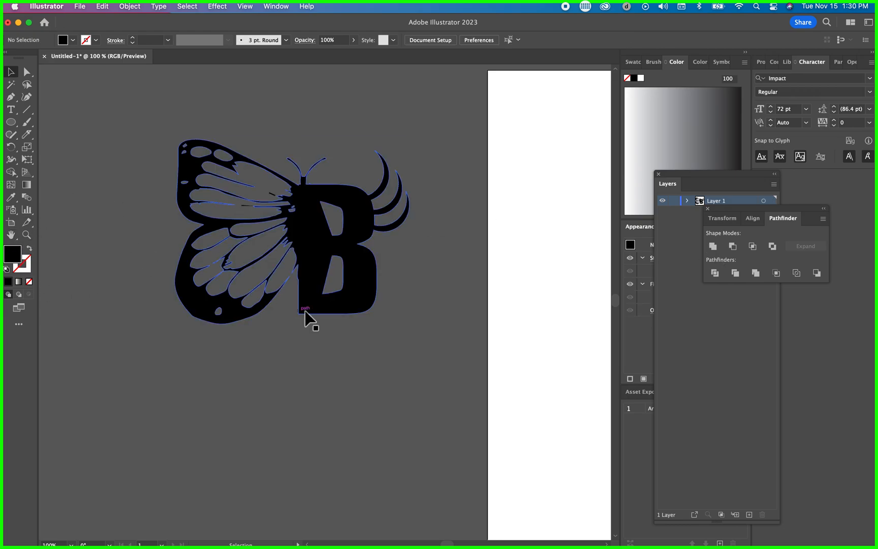
Try a muted red b24242 fill on the whole merged design, and undo it
{"action": "left_click", "coordinate": [320, 277]}
{"action": "double_click", "coordinate": [9, 258]}
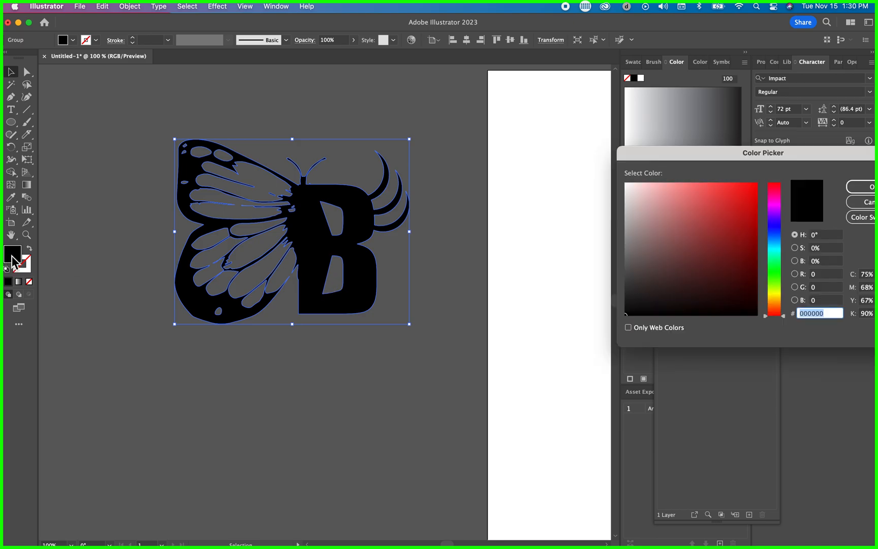
{"action": "left_click", "coordinate": [709, 223]}
{"action": "left_click", "coordinate": [860, 187]}
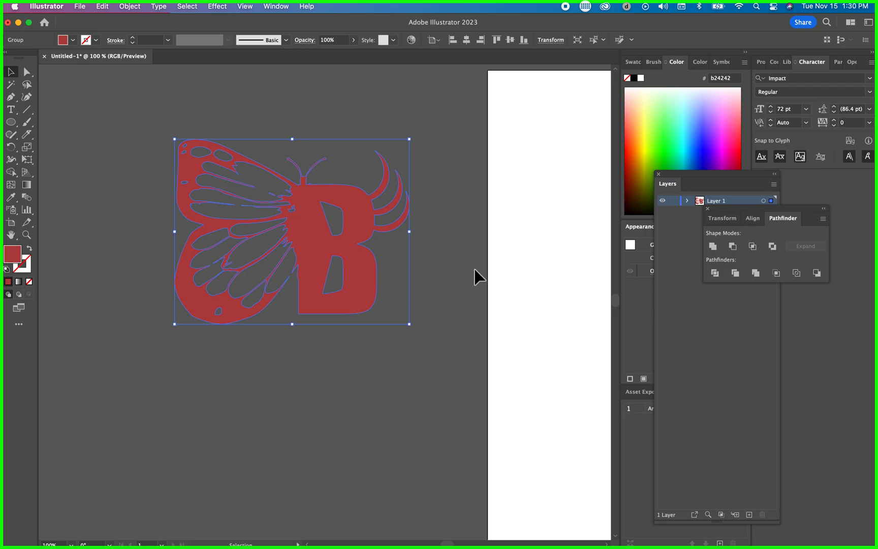
{"action": "key", "text": "super+z"}
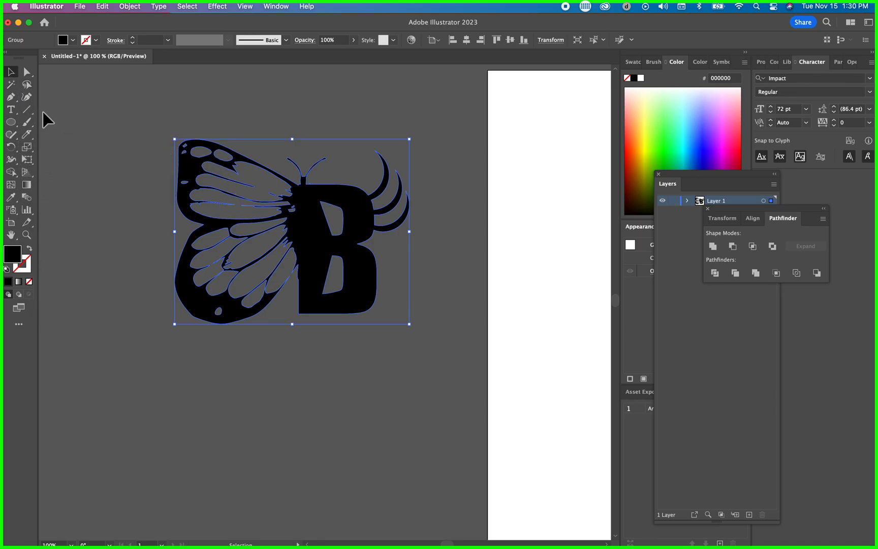
Add the word "less" in Impact 72 pt directly after the butterfly B so the logo reads "Bless"
{"action": "left_click", "coordinate": [10, 111]}
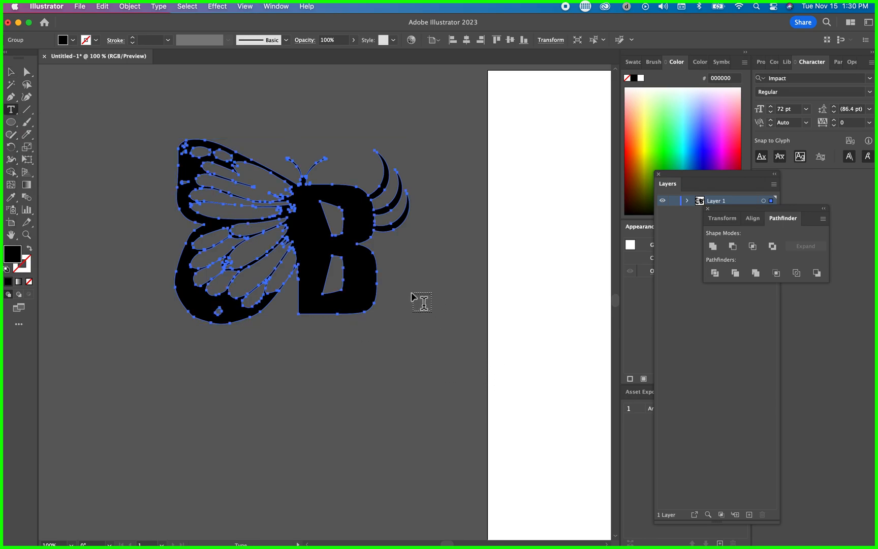
{"action": "left_click", "coordinate": [391, 288]}
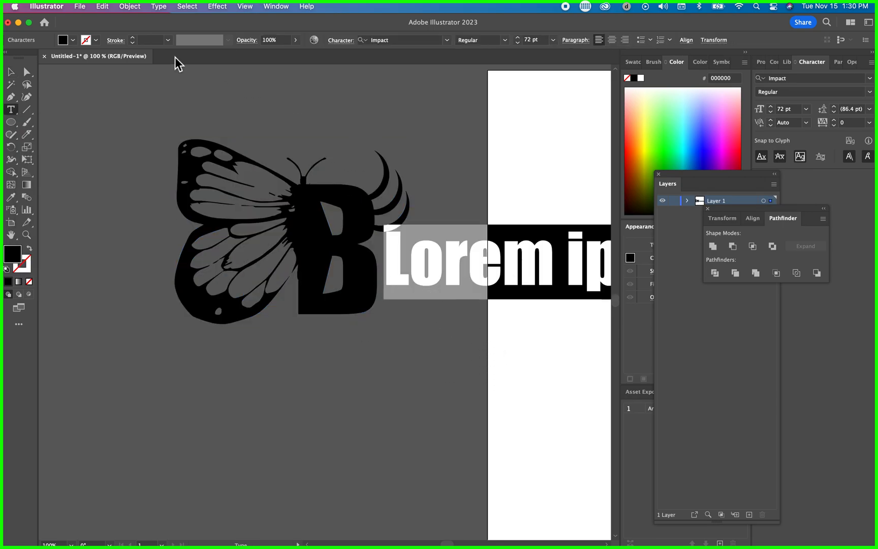
{"action": "left_click", "coordinate": [10, 73]}
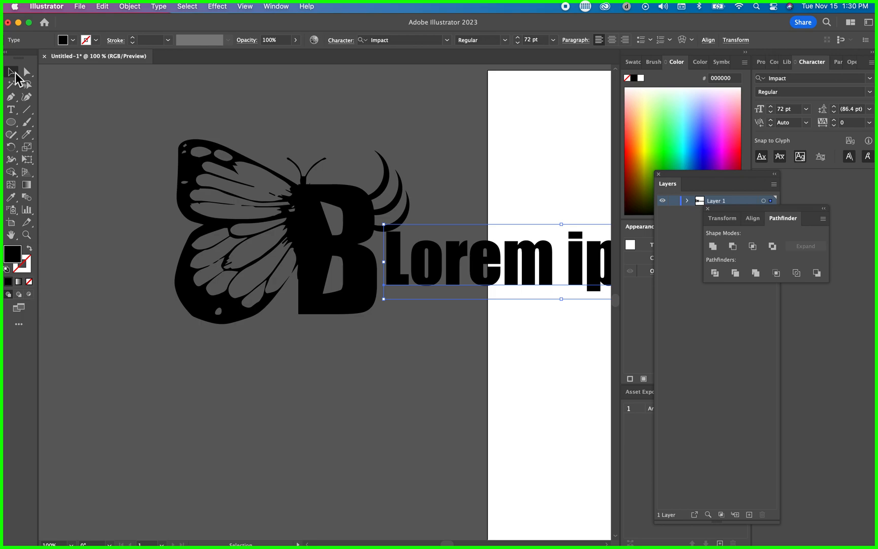
{"action": "key", "text": "s"}
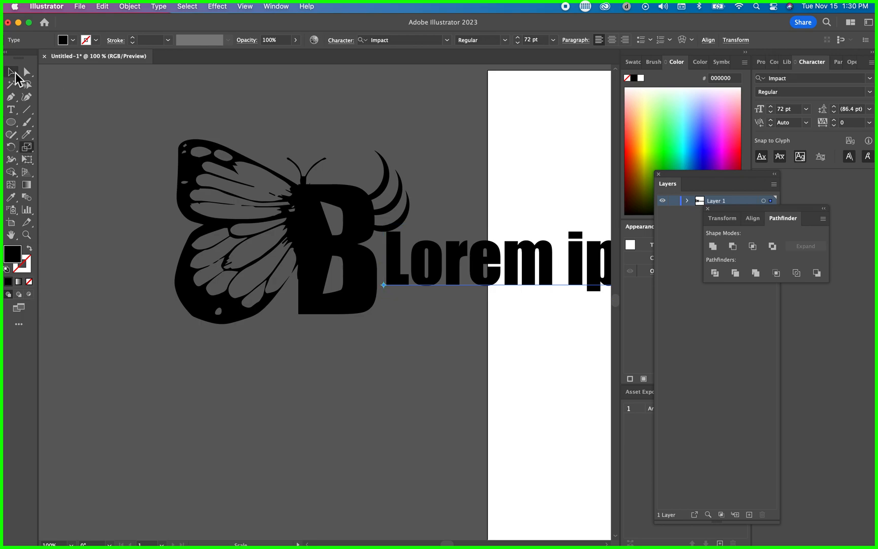
{"action": "left_click", "coordinate": [11, 73]}
{"action": "left_click", "coordinate": [11, 111]}
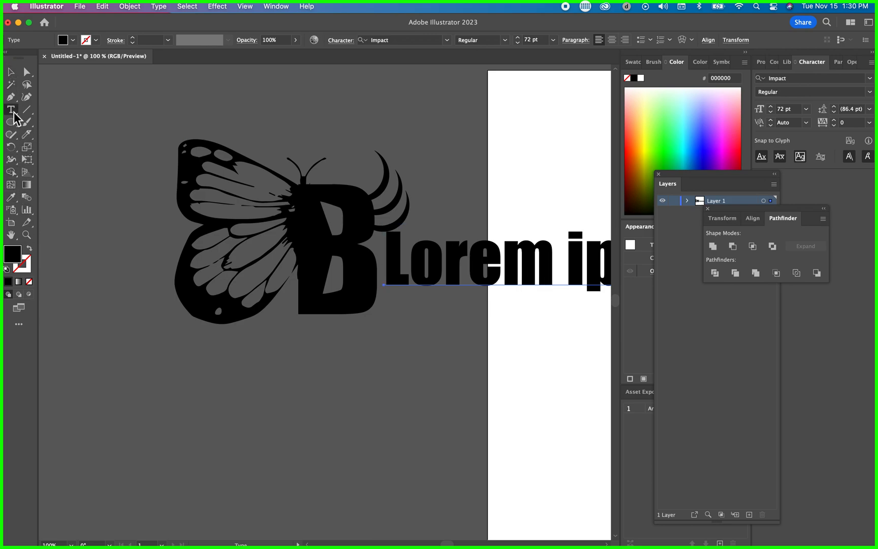
{"action": "left_click", "coordinate": [472, 267]}
{"action": "key", "text": "super+a"}
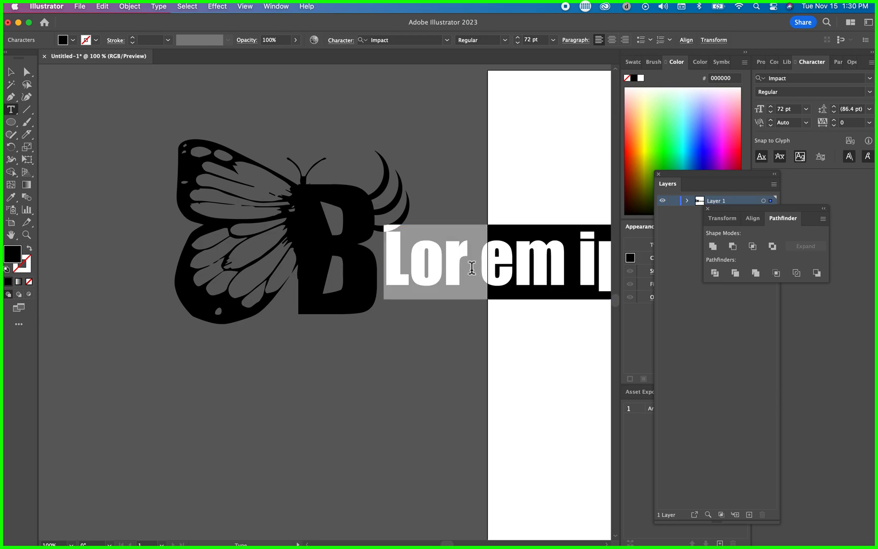
{"action": "type", "text": "less"}
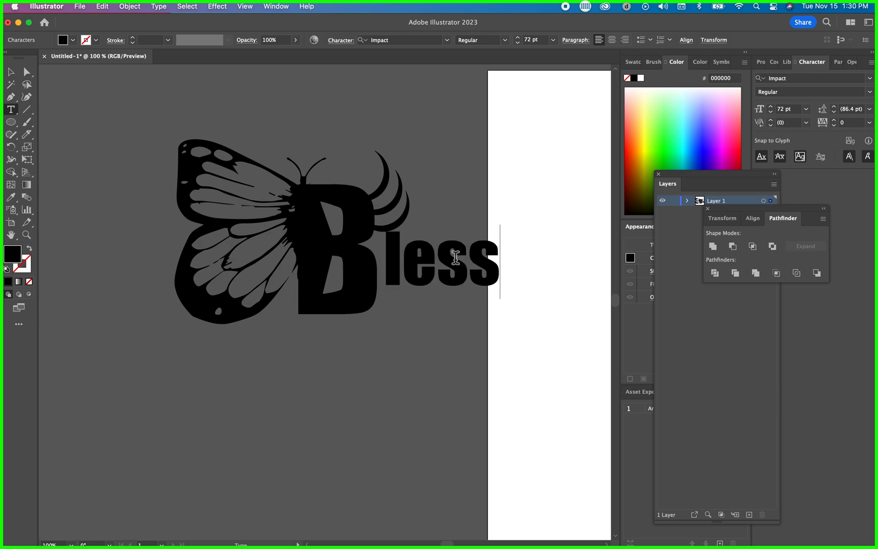
Move the "less" text against the lower part of the B and stretch it vertically to about 111 pt
{"action": "left_click", "coordinate": [11, 72]}
{"action": "left_click_drag", "start_coordinate": [490, 283], "coordinate": [480, 304]}
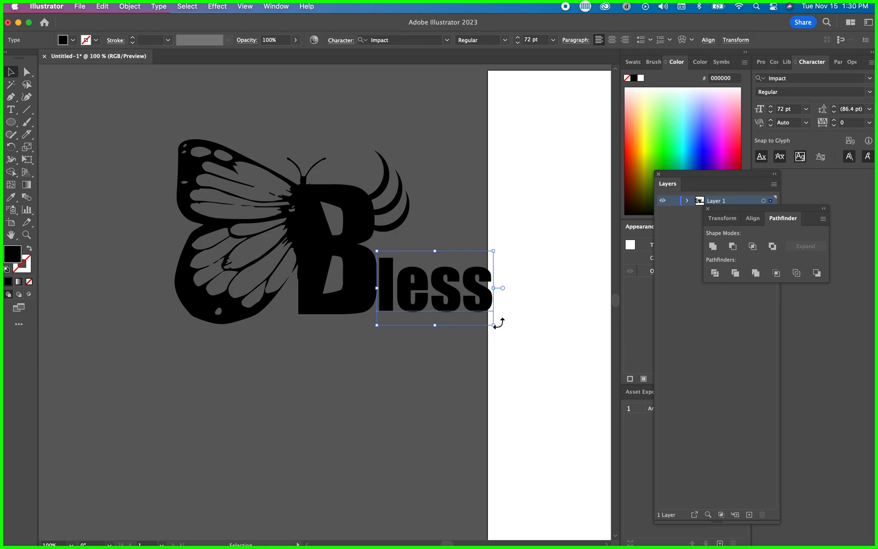
{"action": "left_click_drag", "start_coordinate": [440, 254], "coordinate": [440, 223]}
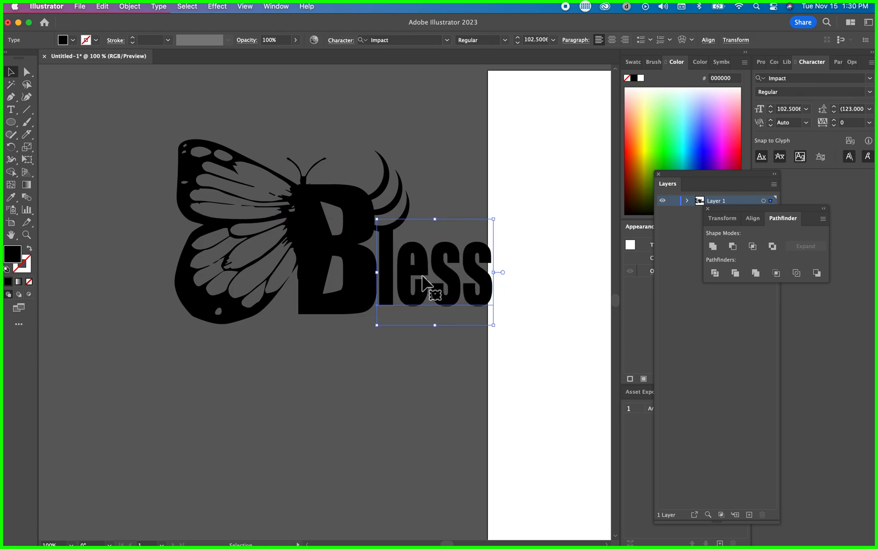
{"action": "left_click_drag", "start_coordinate": [421, 269], "coordinate": [418, 272]}
{"action": "left_click_drag", "start_coordinate": [439, 333], "coordinate": [438, 341]}
{"action": "left_click", "coordinate": [549, 280]}
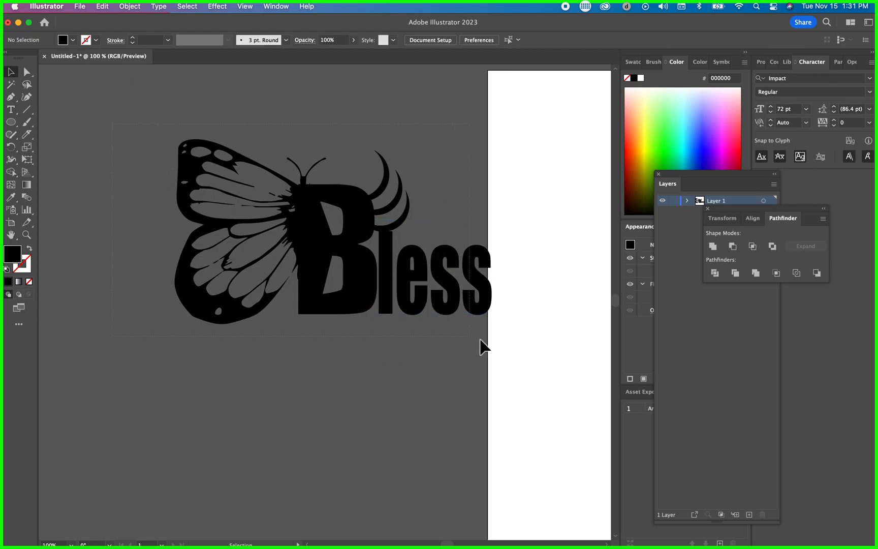
Select the butterfly B together with the "less" text and move both onto the white artboard, at about X 0.95 in, Y 2.71 in
{"action": "left_click_drag", "start_coordinate": [459, 333], "coordinate": [551, 354]}
{"action": "left_click_drag", "start_coordinate": [390, 290], "coordinate": [540, 304]}
{"action": "scroll", "coordinate": [454, 316], "scroll_direction": "right", "scroll_amount": 5}
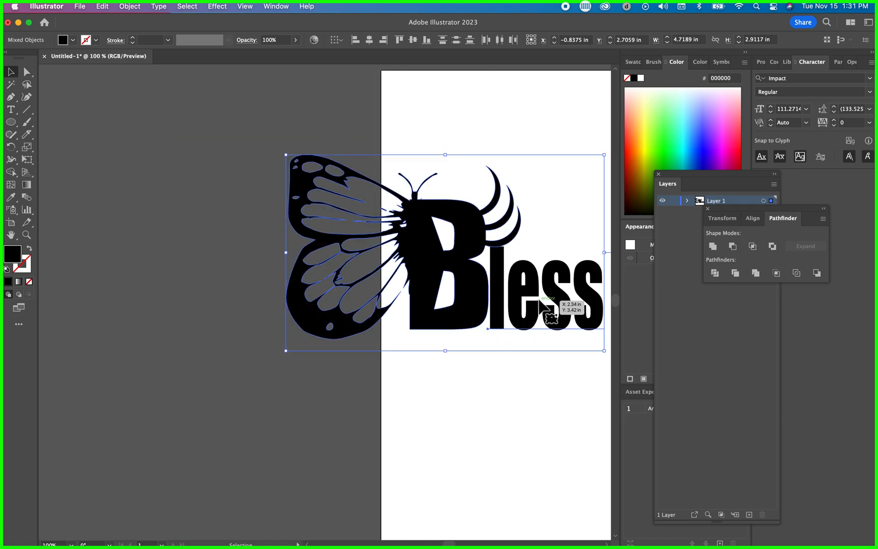
{"action": "scroll", "coordinate": [518, 305], "scroll_direction": "right", "scroll_amount": 6}
{"action": "left_click_drag", "start_coordinate": [432, 301], "coordinate": [547, 300]}
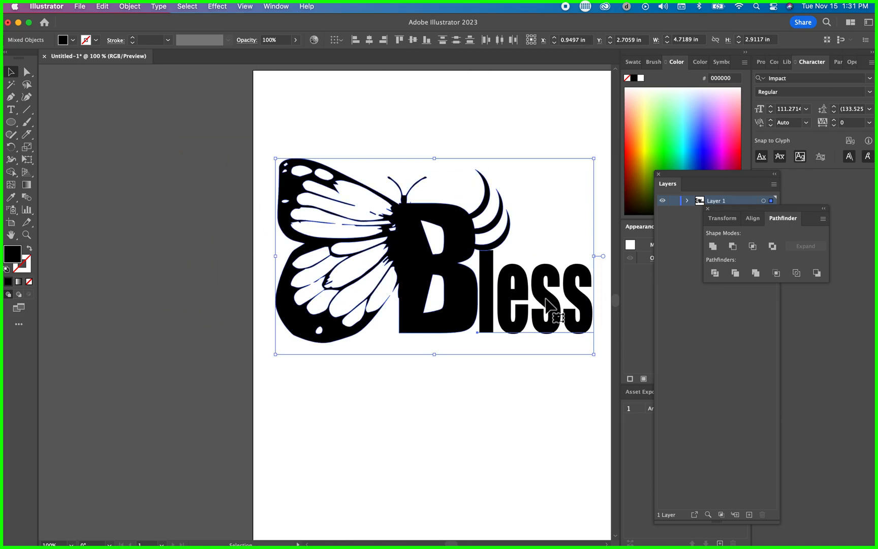
{"action": "left_click", "coordinate": [396, 406]}
Delete the "less" text, keeping only the butterfly B on the artboard
{"action": "left_click", "coordinate": [550, 313]}
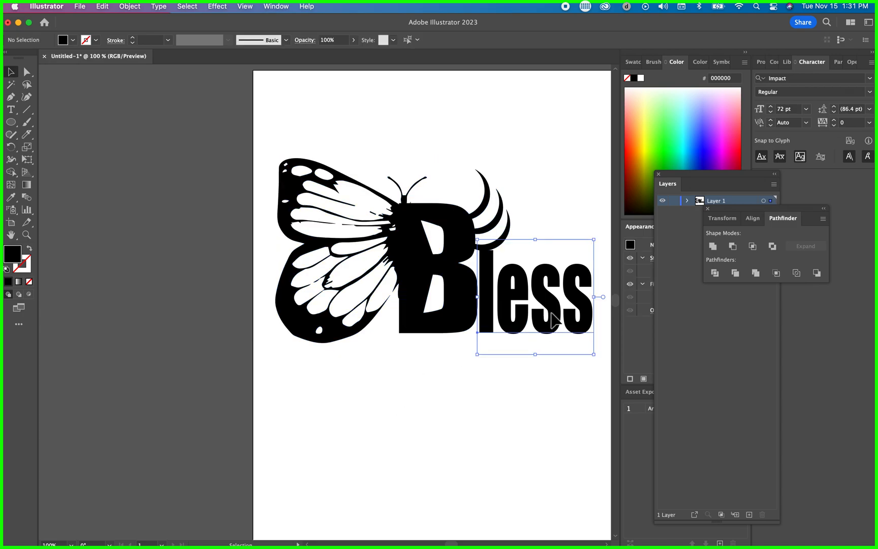
{"action": "left_click_drag", "start_coordinate": [556, 318], "coordinate": [437, 447]}
{"action": "key", "text": "Delete"}
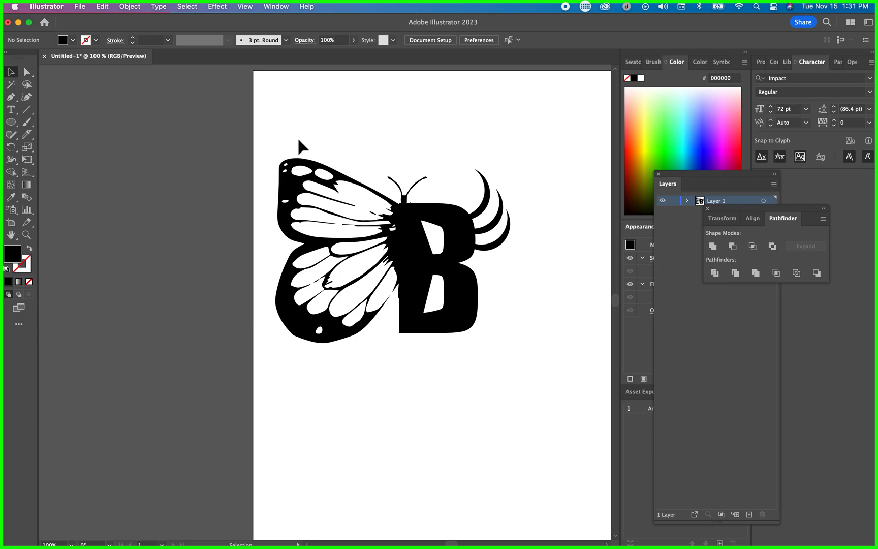
Switch to Chrome and search Google Images for "vector brushes" in a new tab
{"action": "left_click_drag", "start_coordinate": [621, 28], "coordinate": [561, 185]}
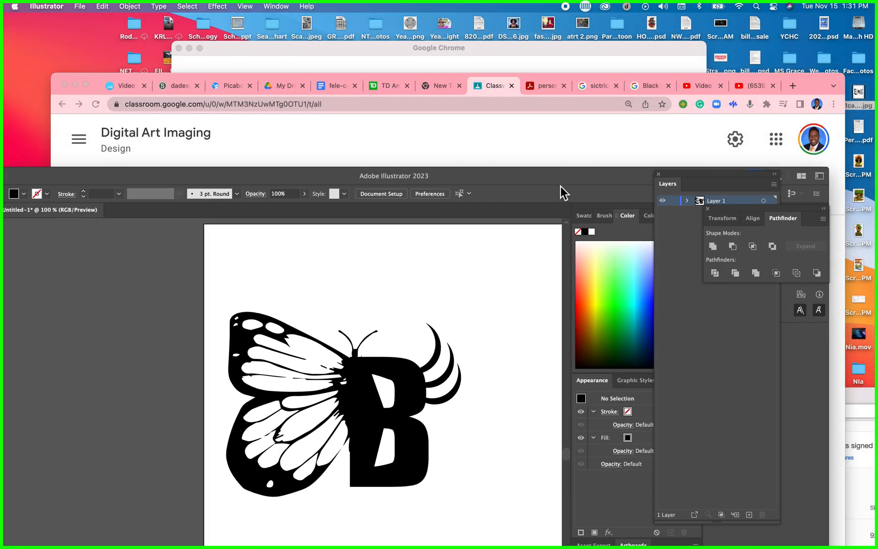
{"action": "left_click", "coordinate": [537, 150]}
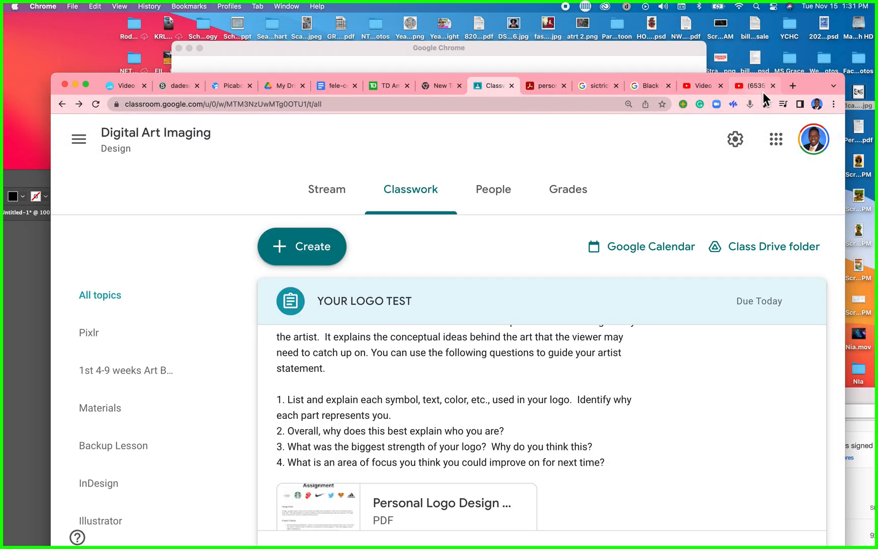
{"action": "left_click", "coordinate": [794, 85]}
{"action": "left_click", "coordinate": [415, 297]}
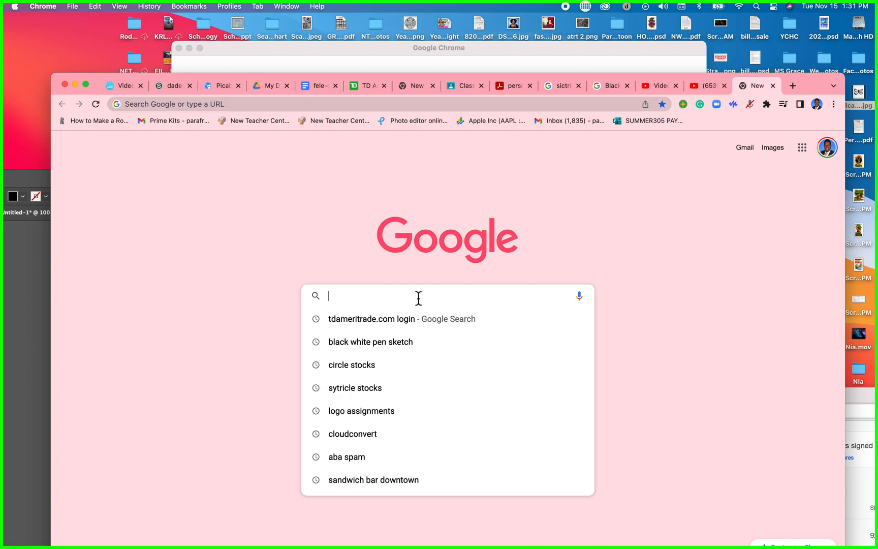
{"action": "type", "text": "vector"}
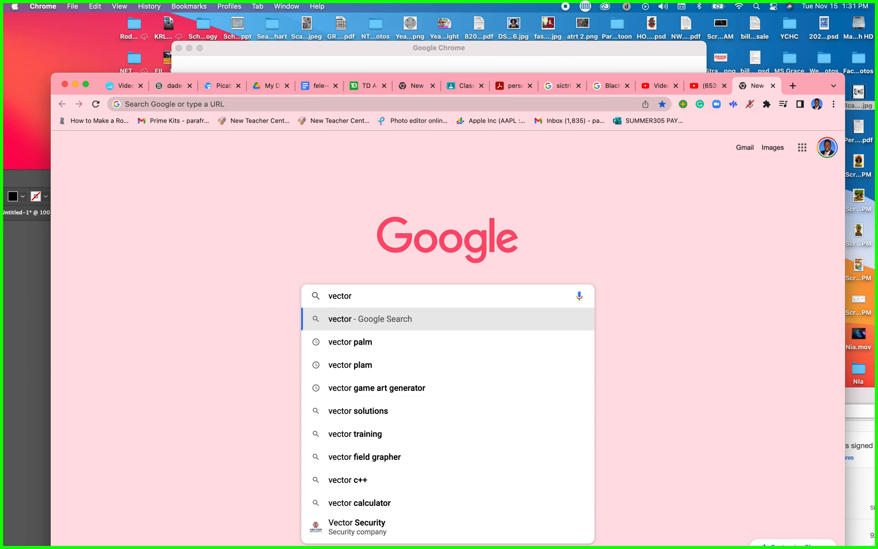
{"action": "type", "text": " bush"}
{"action": "key", "text": "BackSpace"}
{"action": "key", "text": "BackSpace"}
{"action": "key", "text": "BackSpace"}
{"action": "type", "text": "rus"}
{"action": "key", "text": "BackSpace"}
{"action": "type", "text": "h"}
{"action": "key", "text": "Return"}
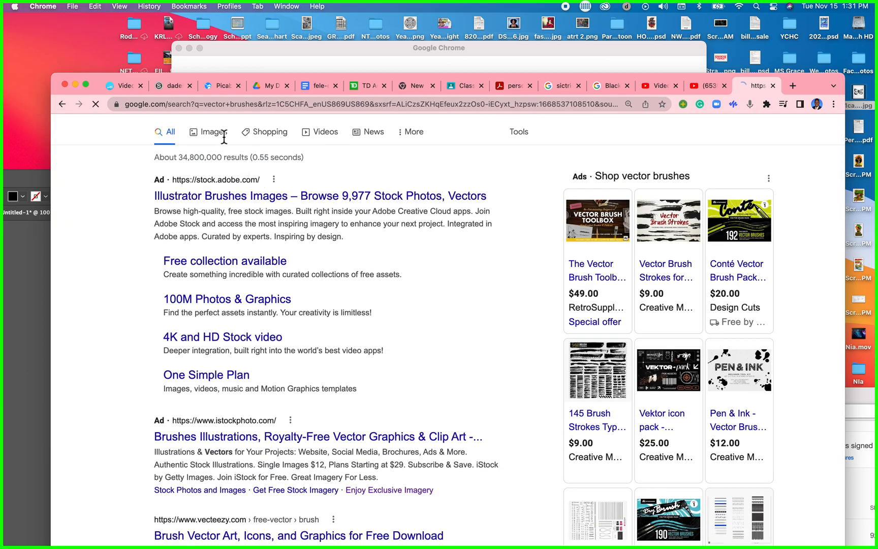
{"action": "left_click", "coordinate": [224, 135]}
Skim the image results, examine the Etsy paint brush SVG listing and close its page
{"action": "scroll", "coordinate": [417, 267], "scroll_direction": "down", "scroll_amount": 10}
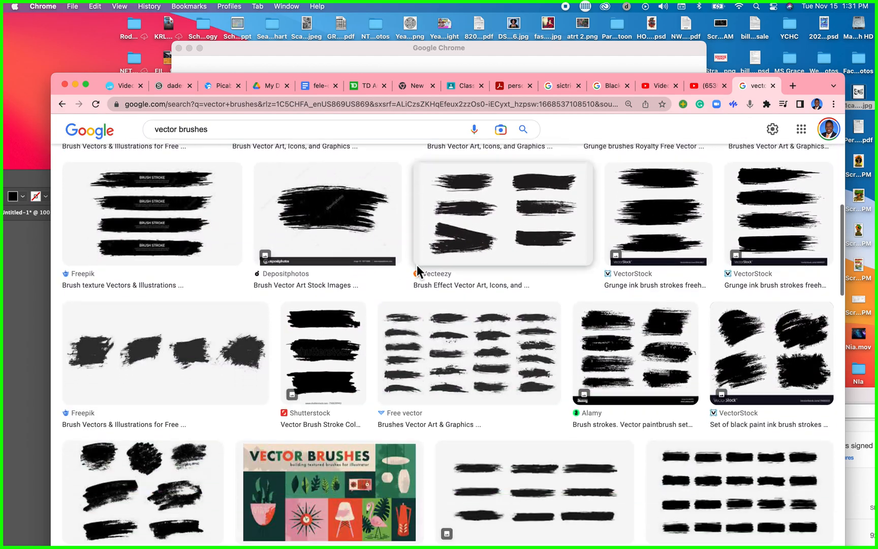
{"action": "scroll", "coordinate": [418, 268], "scroll_direction": "up", "scroll_amount": 10}
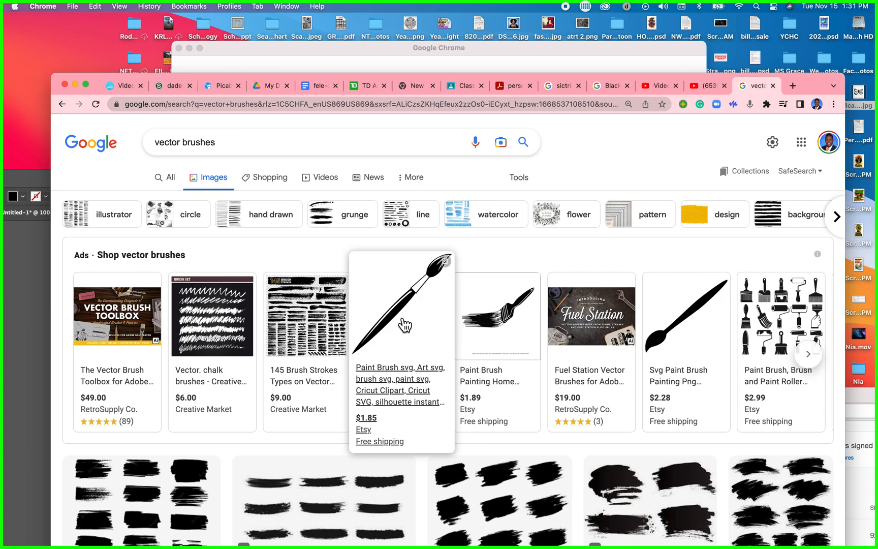
{"action": "left_click", "coordinate": [400, 320]}
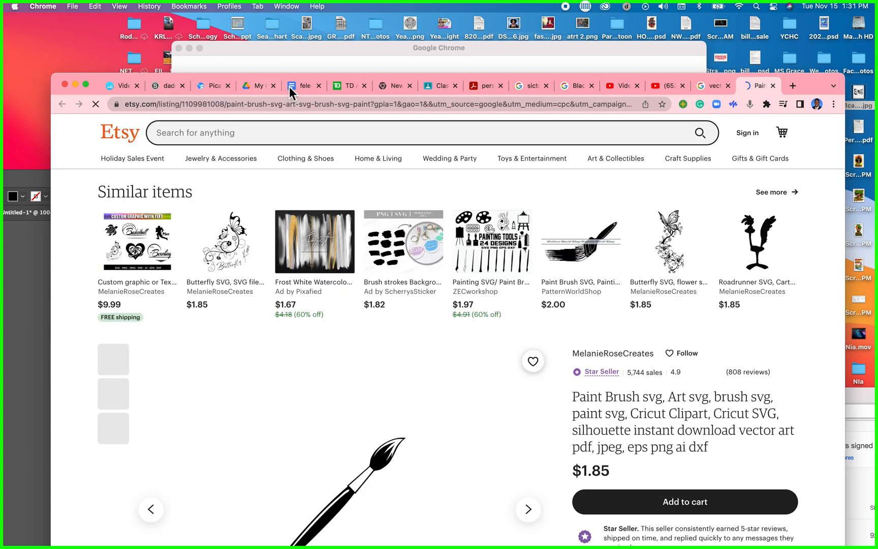
{"action": "scroll", "coordinate": [231, 345], "scroll_direction": "down", "scroll_amount": 3}
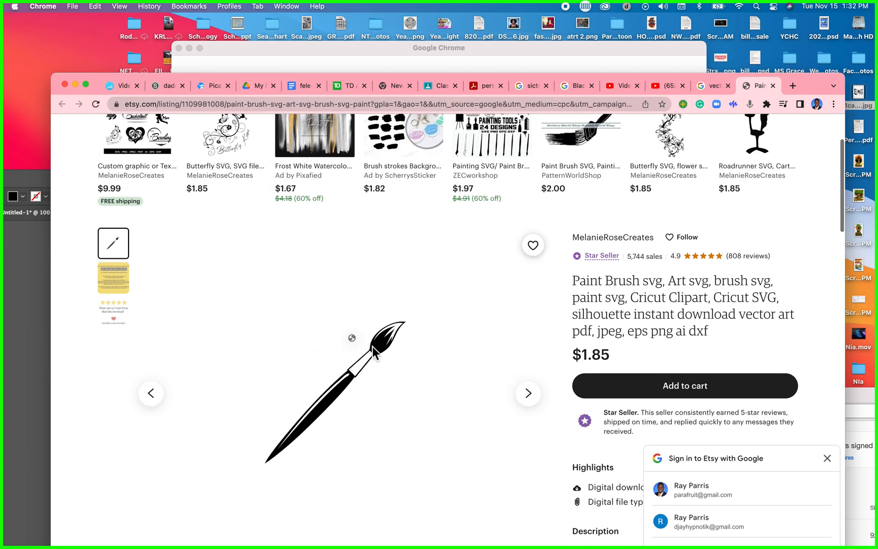
{"action": "scroll", "coordinate": [428, 338], "scroll_direction": "up", "scroll_amount": 3}
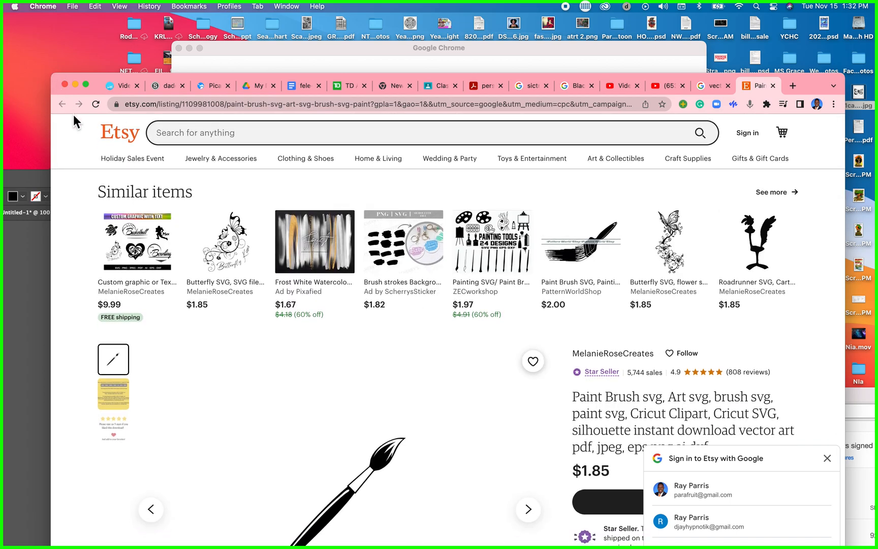
{"action": "left_click", "coordinate": [773, 86]}
Browse further through the vector brush image results for a suitable black brush stroke
{"action": "scroll", "coordinate": [475, 305], "scroll_direction": "down", "scroll_amount": 10}
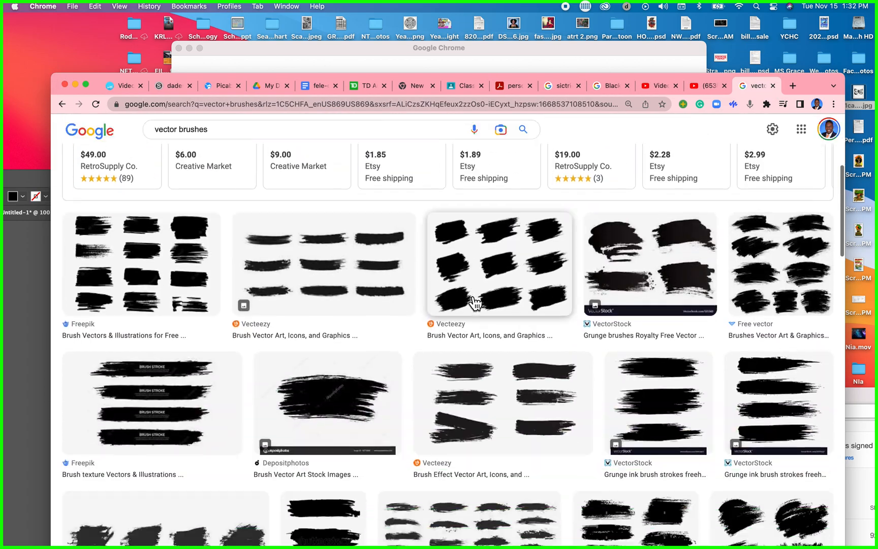
{"action": "scroll", "coordinate": [477, 302], "scroll_direction": "down", "scroll_amount": 6}
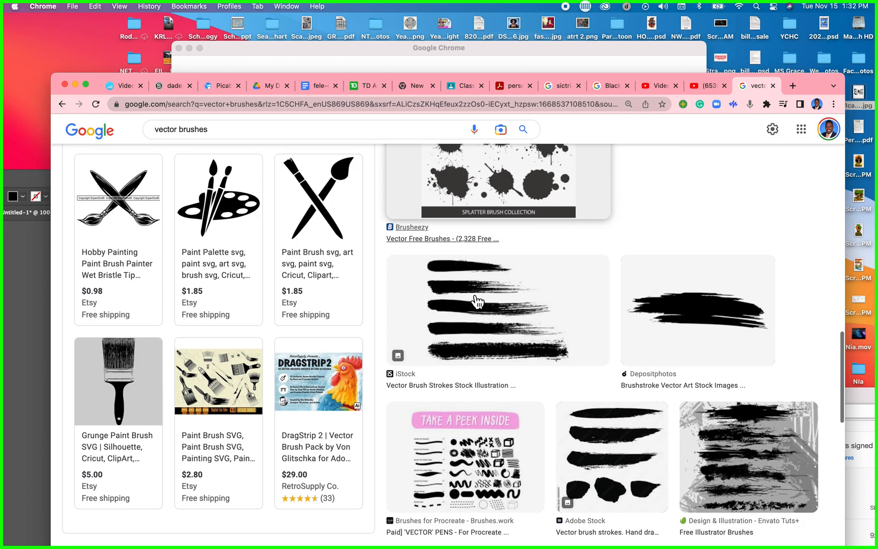
{"action": "scroll", "coordinate": [477, 301], "scroll_direction": "down", "scroll_amount": 4}
{"action": "scroll", "coordinate": [477, 300], "scroll_direction": "up", "scroll_amount": 10}
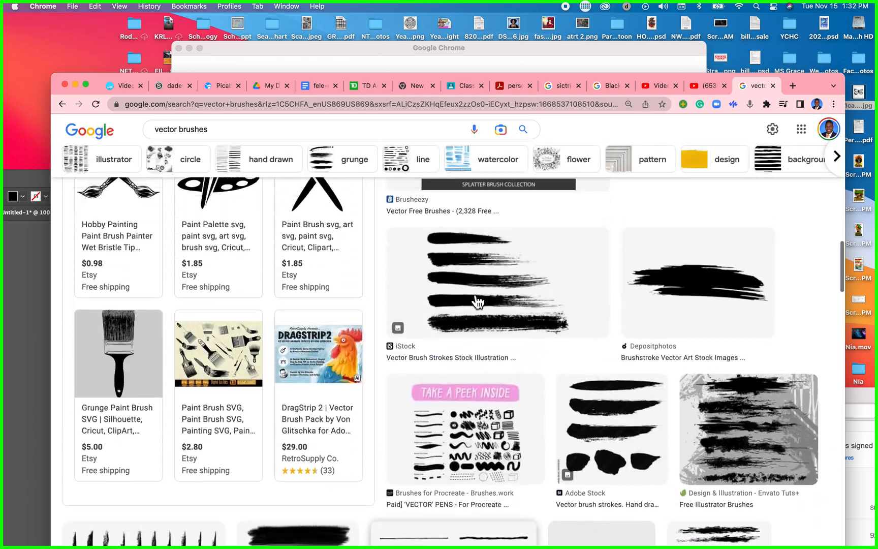
{"action": "scroll", "coordinate": [312, 287], "scroll_direction": "down", "scroll_amount": 15}
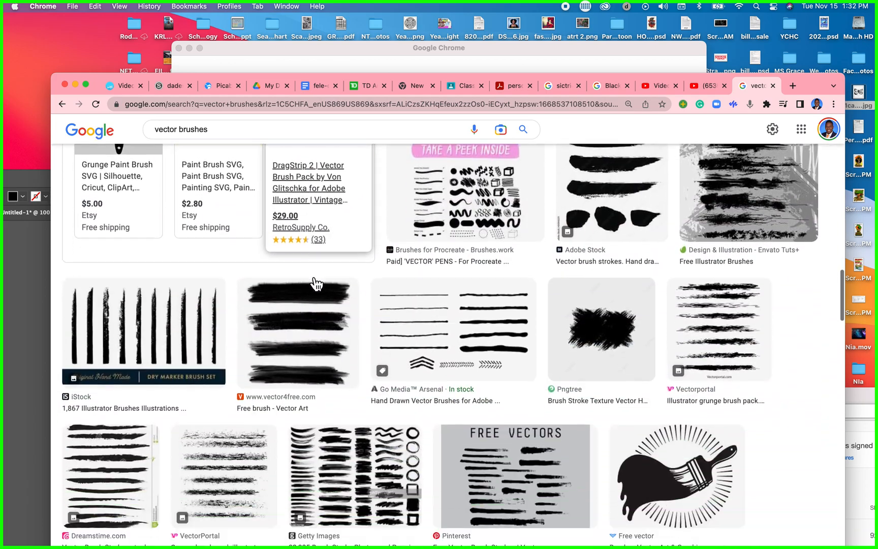
{"action": "scroll", "coordinate": [310, 186], "scroll_direction": "down", "scroll_amount": 15}
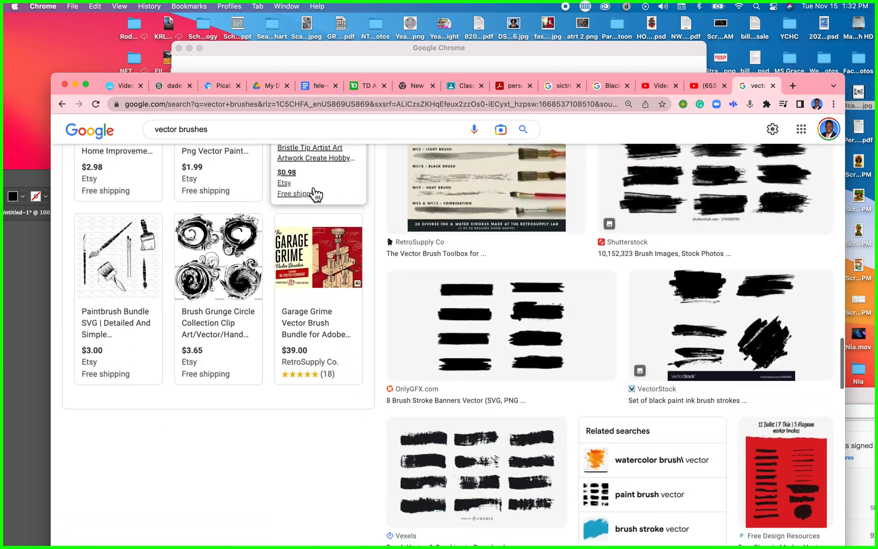
{"action": "scroll", "coordinate": [315, 194], "scroll_direction": "down", "scroll_amount": 8}
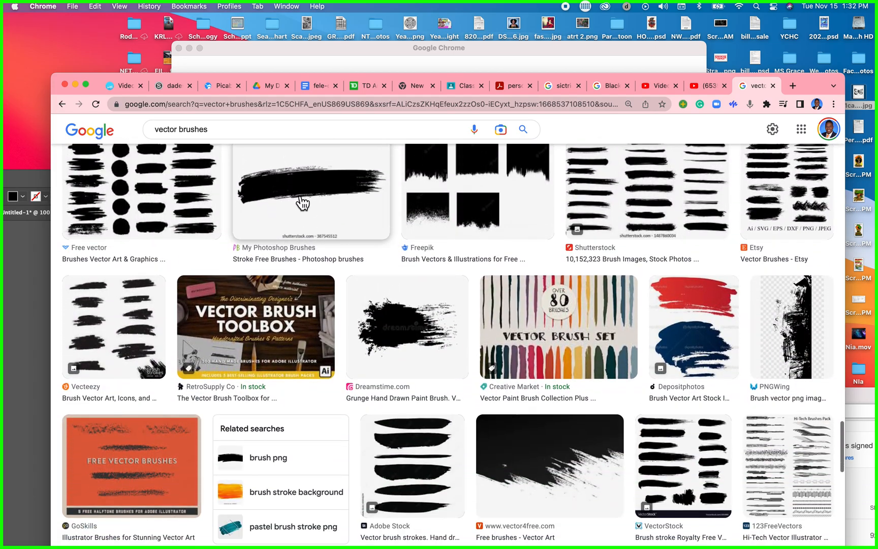
Preview the horizontal stroke from My Photoshop Brushes and the Pinterest logo-design stroke, and browse their related images for a curved brush stroke
{"action": "left_click", "coordinate": [301, 202]}
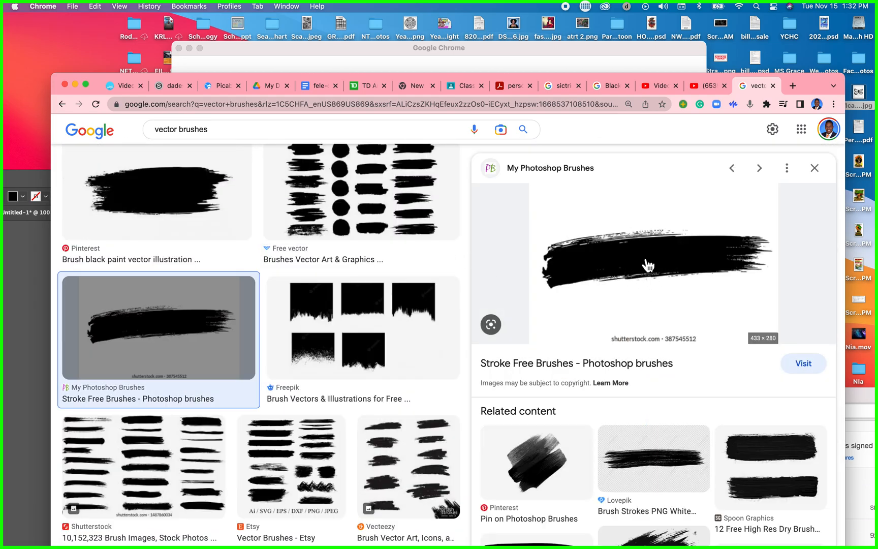
{"action": "scroll", "coordinate": [572, 273], "scroll_direction": "down", "scroll_amount": 2}
{"action": "scroll", "coordinate": [568, 275], "scroll_direction": "down", "scroll_amount": 5}
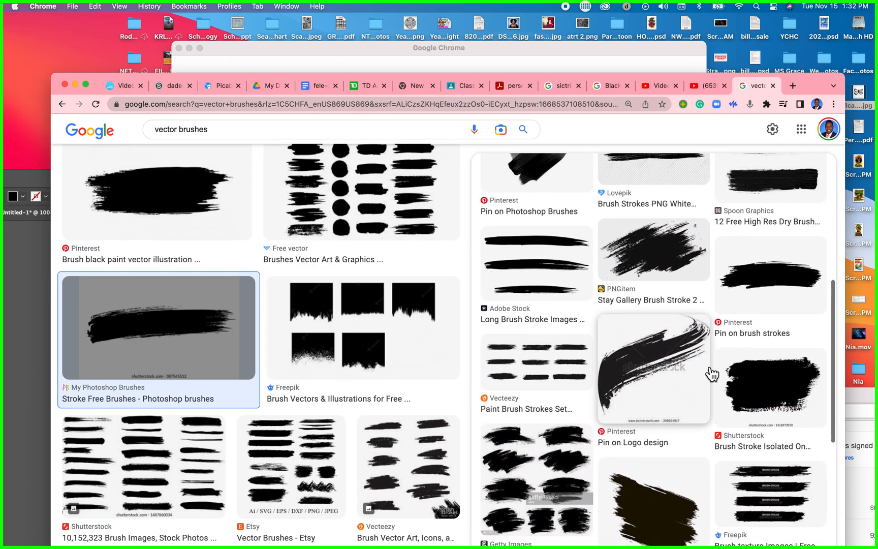
{"action": "left_click", "coordinate": [710, 372]}
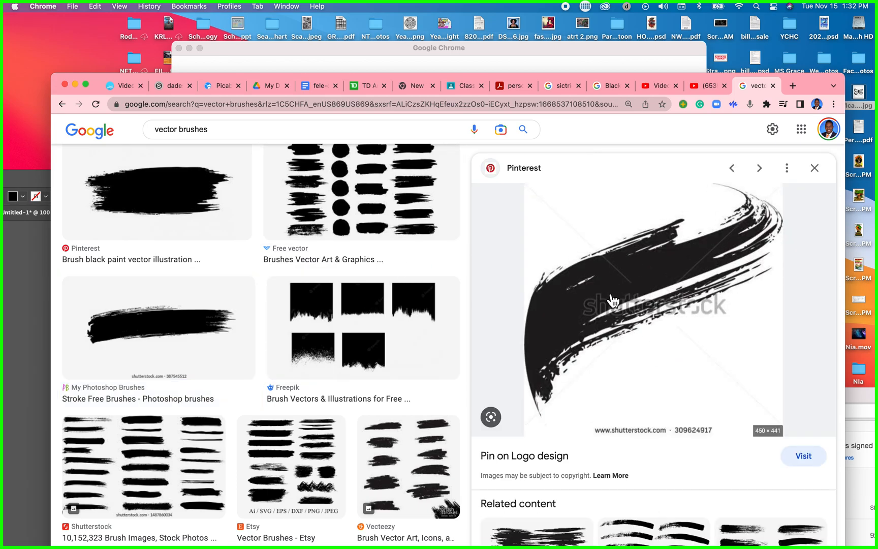
{"action": "scroll", "coordinate": [612, 301], "scroll_direction": "down", "scroll_amount": 10}
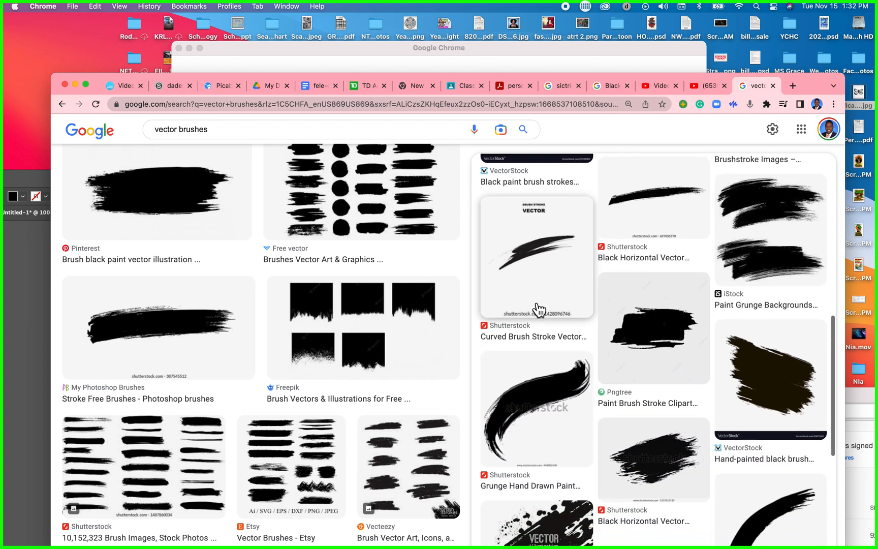
{"action": "scroll", "coordinate": [541, 306], "scroll_direction": "down", "scroll_amount": 5}
{"action": "scroll", "coordinate": [543, 325], "scroll_direction": "up", "scroll_amount": 8}
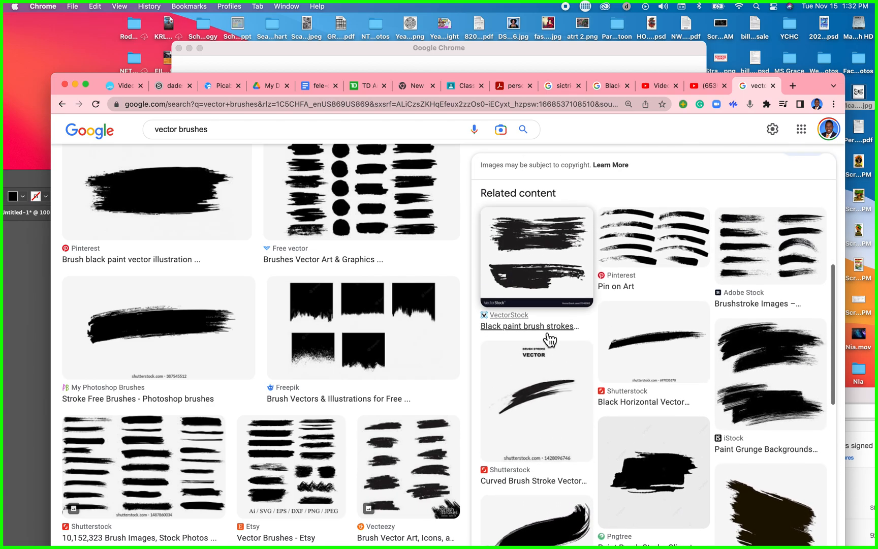
Save the Shutterstock Curved Brush Stroke Vector image to the desktop, switch to Illustrator and place the image beside the artboard
{"action": "left_click", "coordinate": [547, 394]}
{"action": "mouse_move", "coordinate": [660, 257]}
{"action": "left_mouse_down"}
{"action": "mouse_move", "coordinate": [874, 207]}
{"action": "mouse_move", "coordinate": [18, 82]}
{"action": "left_mouse_up"}
{"action": "left_click", "coordinate": [15, 323]}
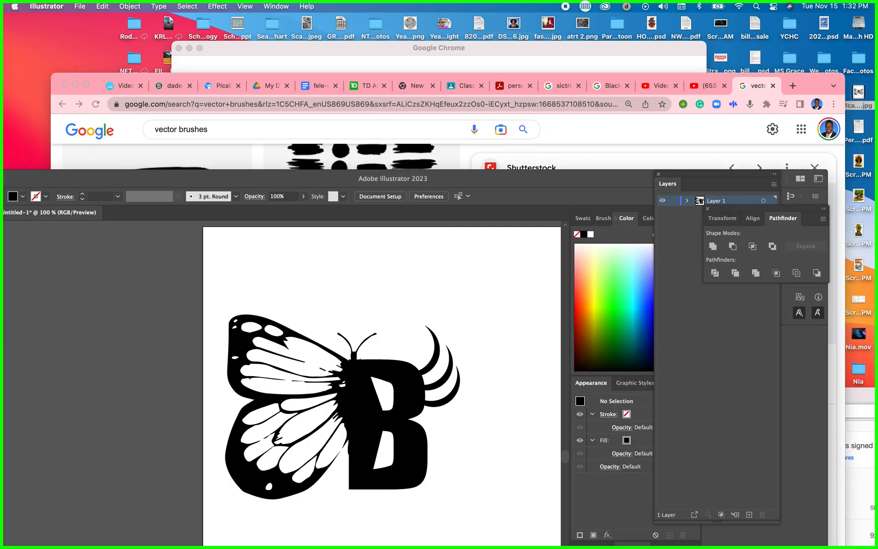
{"action": "left_click_drag", "start_coordinate": [860, 61], "coordinate": [361, 274]}
{"action": "left_click_drag", "start_coordinate": [489, 175], "coordinate": [515, 68]}
{"action": "left_click_drag", "start_coordinate": [450, 153], "coordinate": [145, 277]}
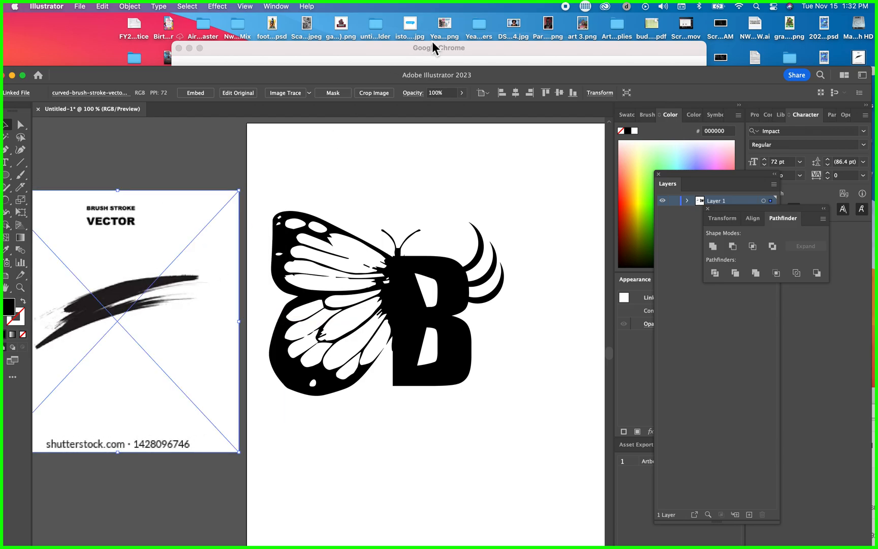
Trace the placed brush stroke image with the Black and White Logo preset and expand the result into editable paths
{"action": "left_click_drag", "start_coordinate": [379, 72], "coordinate": [455, 52]}
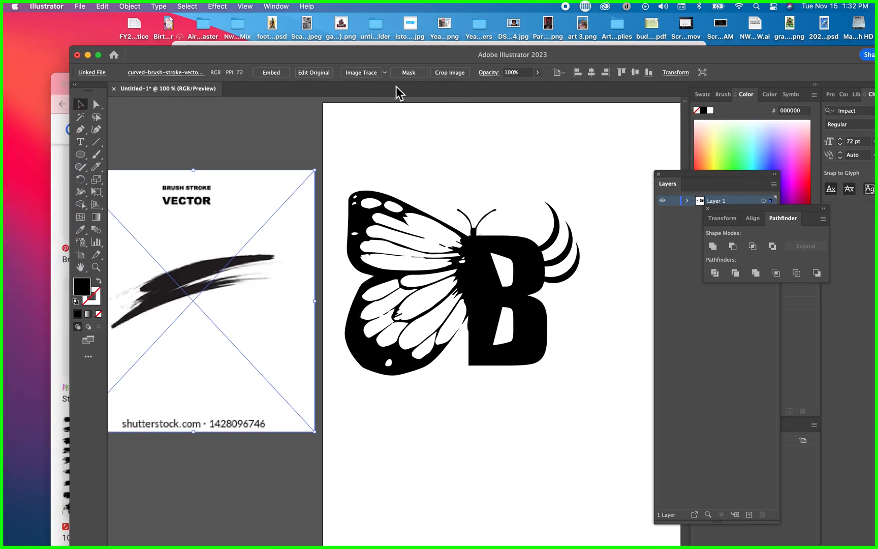
{"action": "left_click", "coordinate": [385, 73]}
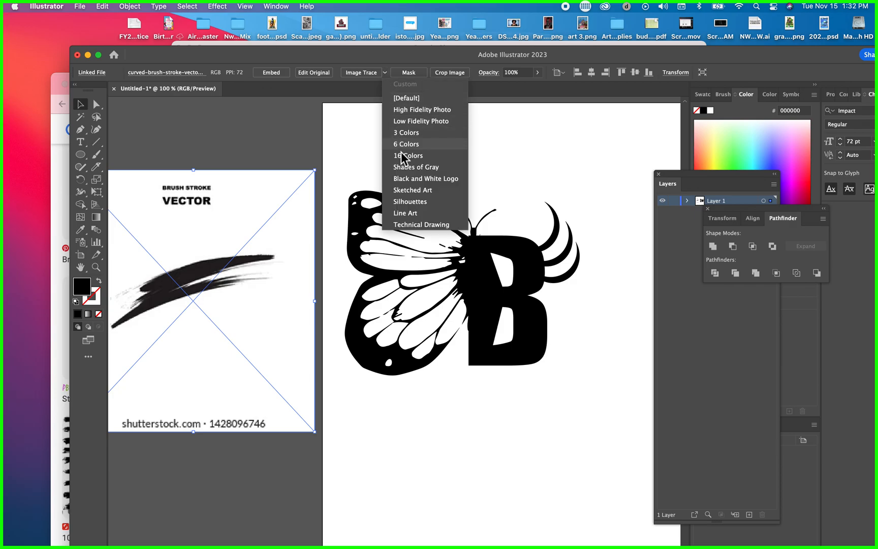
{"action": "left_click", "coordinate": [409, 179]}
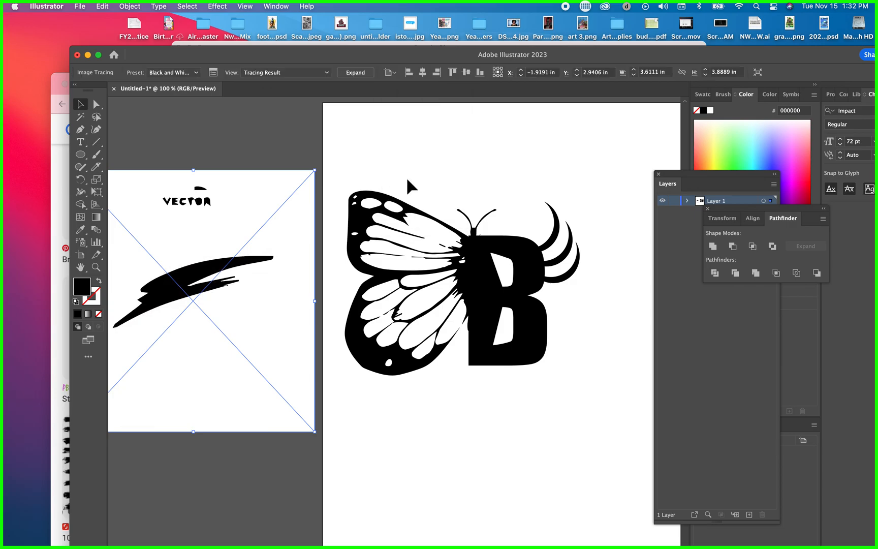
{"action": "left_click", "coordinate": [358, 73]}
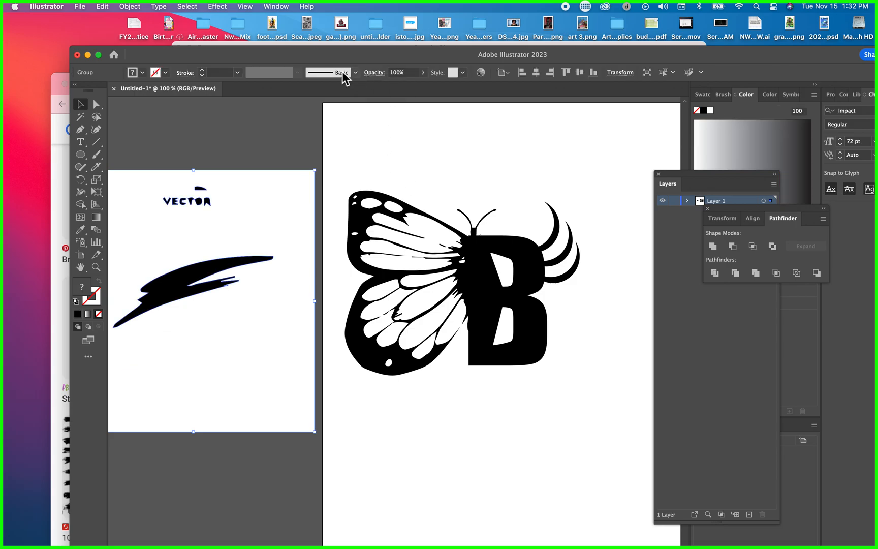
Delete the traced image's white background and leftover lettering, and move the remaining brush stroke directly beneath the B
{"action": "left_click", "coordinate": [81, 116]}
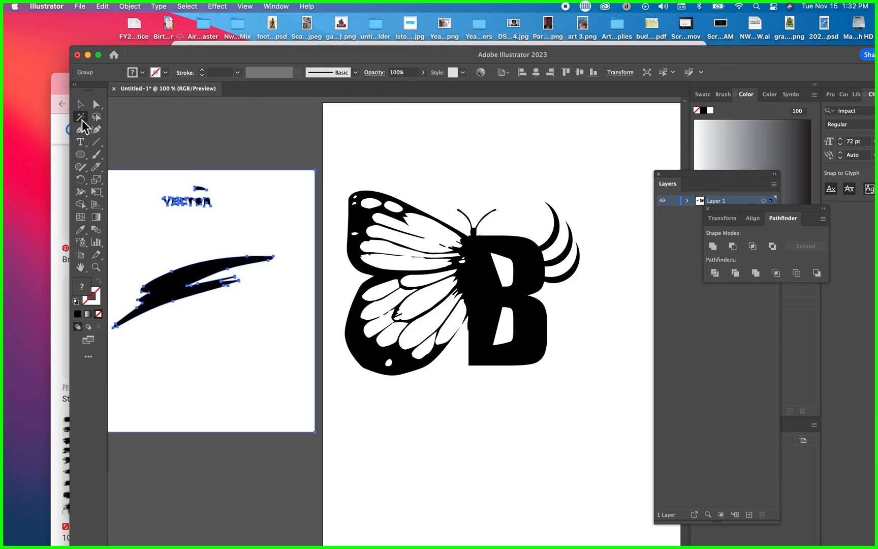
{"action": "left_click", "coordinate": [247, 206]}
{"action": "key", "text": "Delete"}
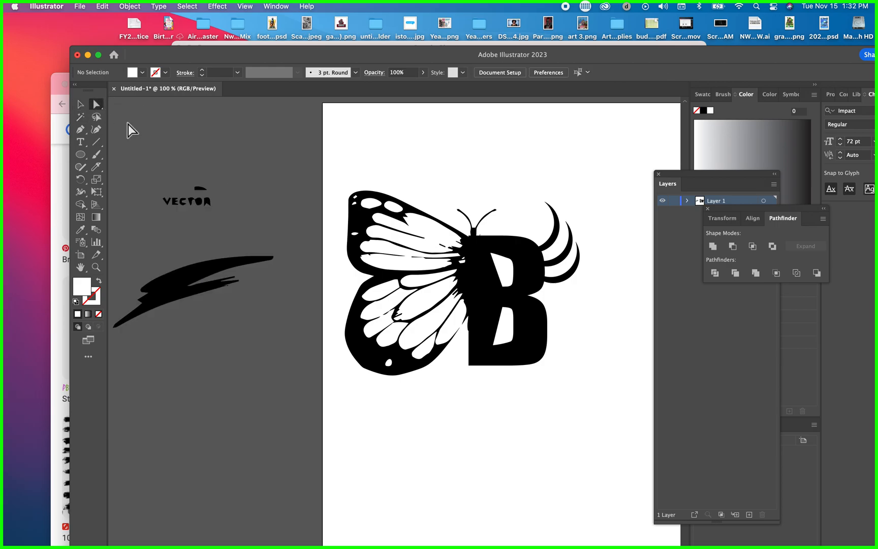
{"action": "left_click", "coordinate": [240, 218]}
{"action": "key", "text": "Delete"}
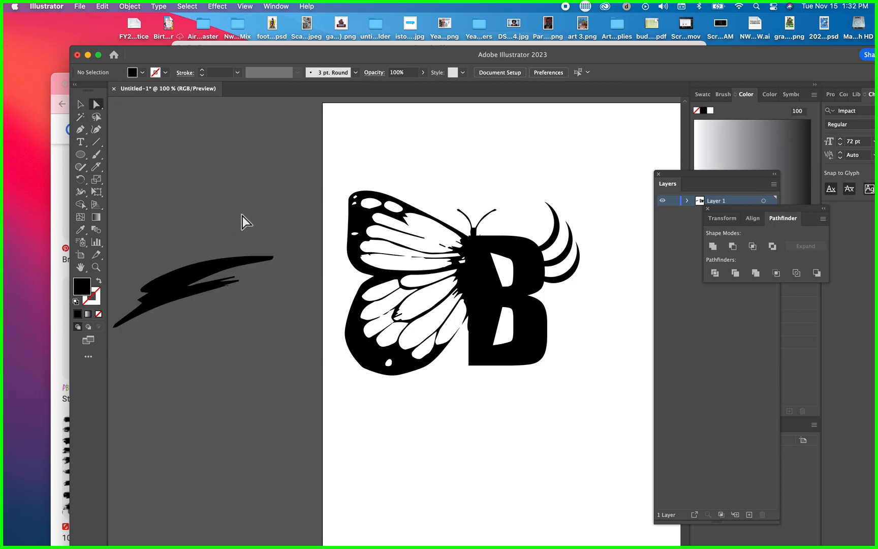
{"action": "left_click_drag", "start_coordinate": [190, 278], "coordinate": [509, 391]}
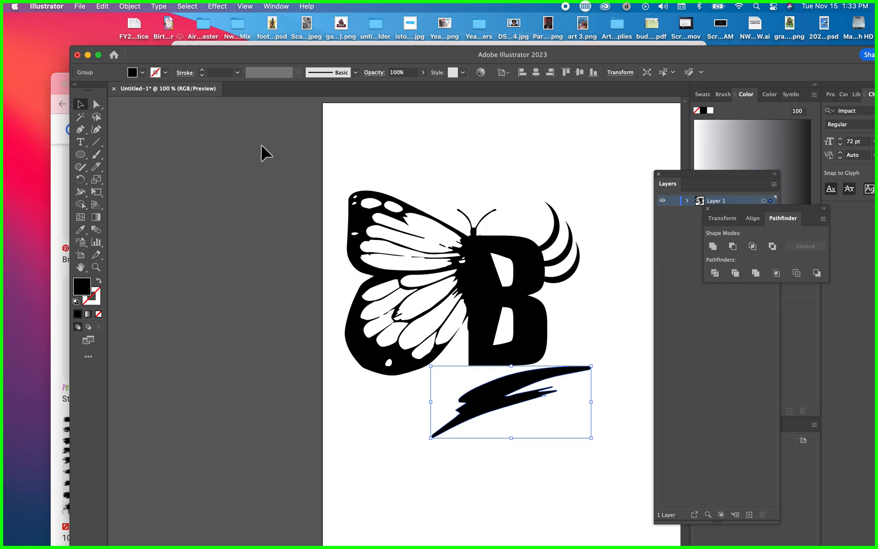
{"action": "double_click", "coordinate": [614, 55]}
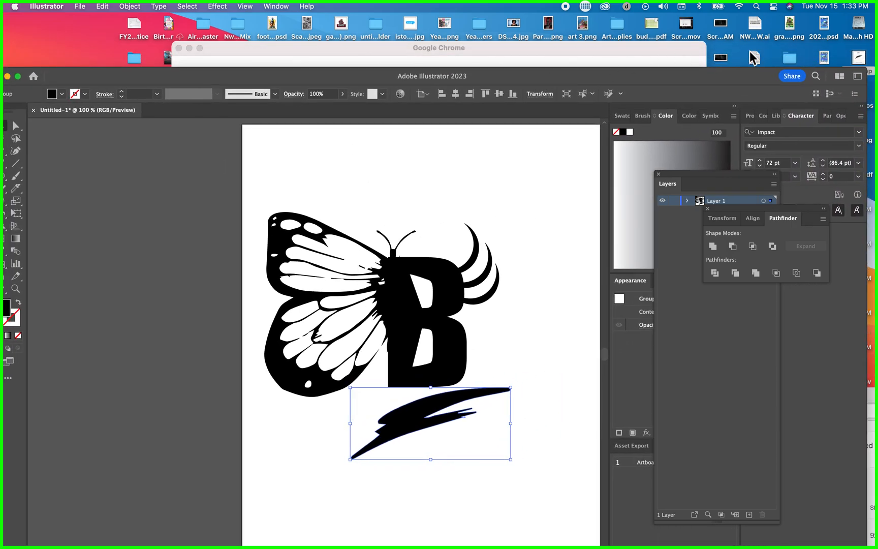
{"action": "mouse_move", "coordinate": [859, 60]}
{"action": "left_mouse_down"}
{"action": "mouse_move", "coordinate": [167, 112]}
{"action": "mouse_move", "coordinate": [147, 225]}
{"action": "mouse_move", "coordinate": [158, 222]}
{"action": "left_mouse_up"}
{"action": "left_click_drag", "start_coordinate": [204, 163], "coordinate": [204, 211]}
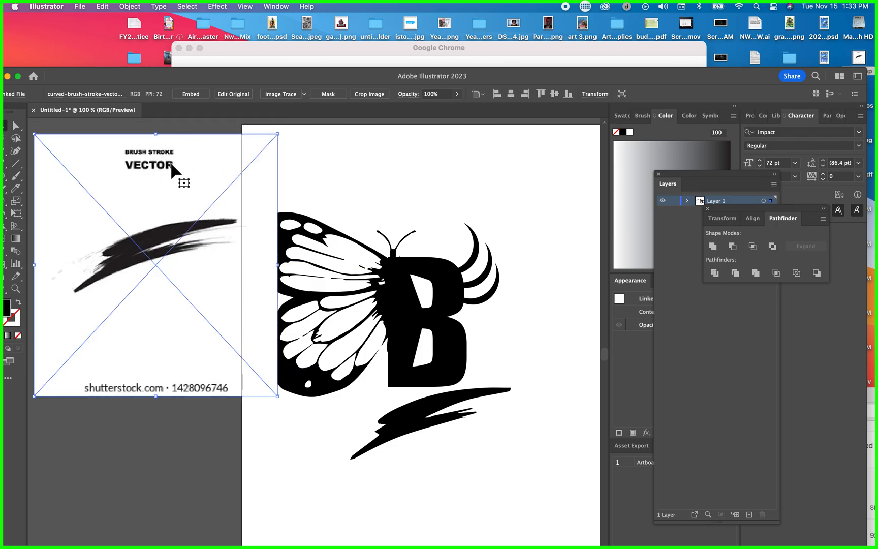
{"action": "left_click", "coordinate": [304, 94]}
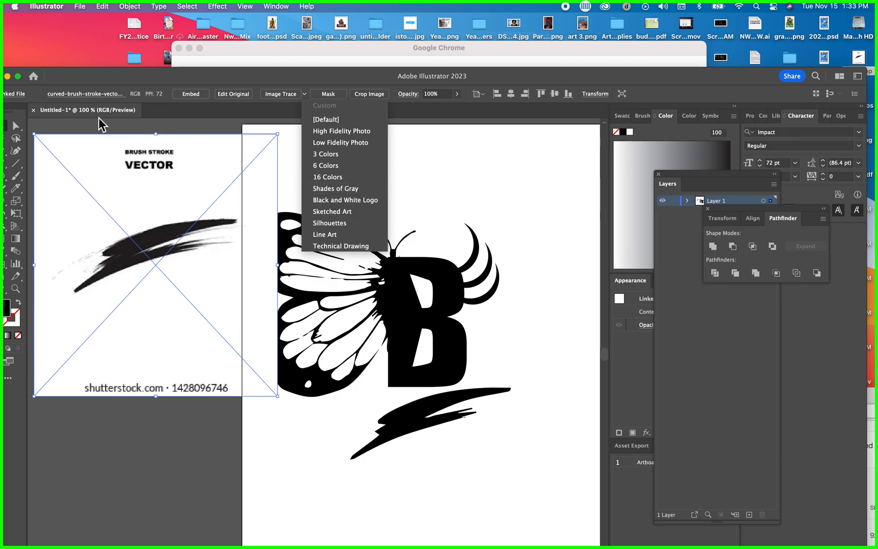
{"action": "left_click_drag", "start_coordinate": [73, 74], "coordinate": [128, 68]}
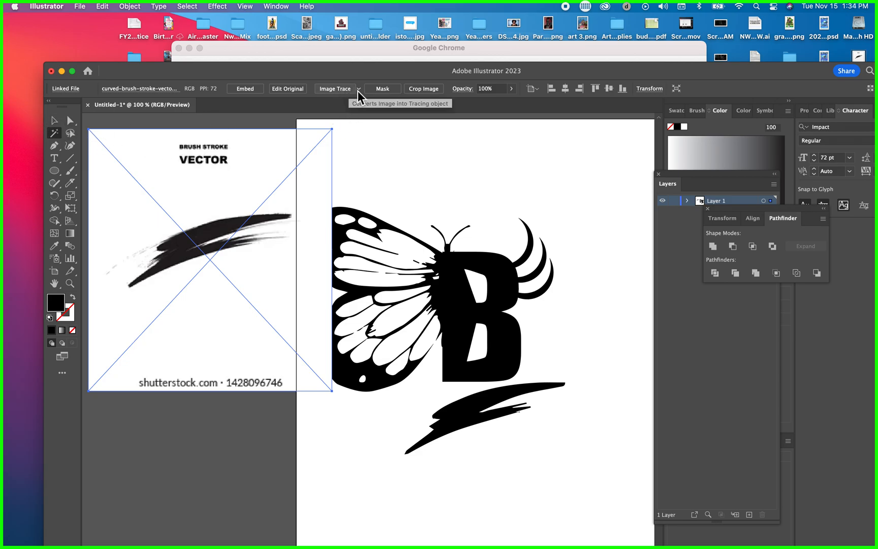
{"action": "left_click", "coordinate": [55, 120]}
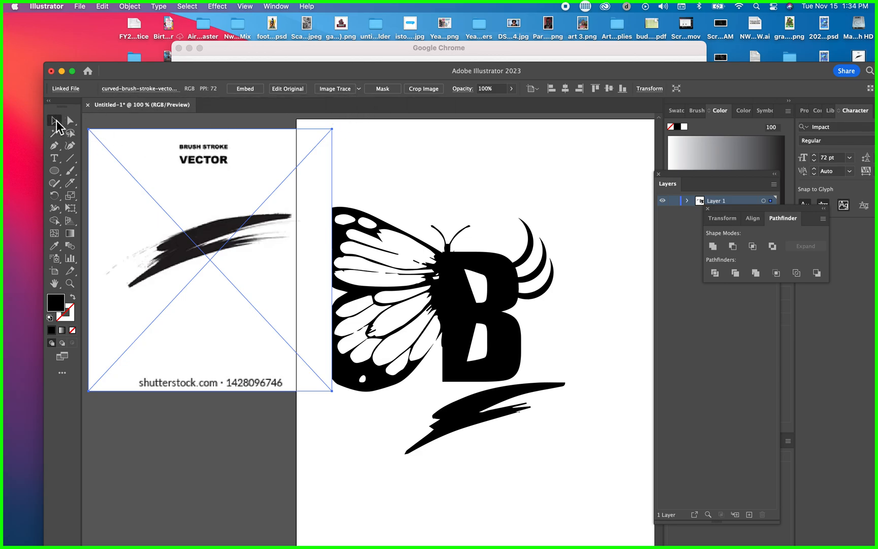
{"action": "key", "text": "Delete"}
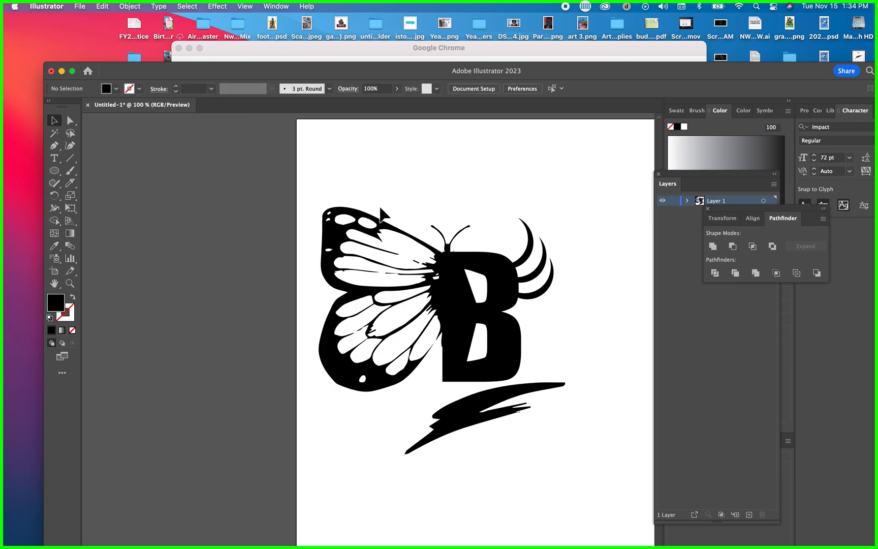
Recolour the brush stroke to 61.57 percent grey and move the whole logo about 0.6 in right and 0.3 in up on the artboard
{"action": "left_click", "coordinate": [491, 407]}
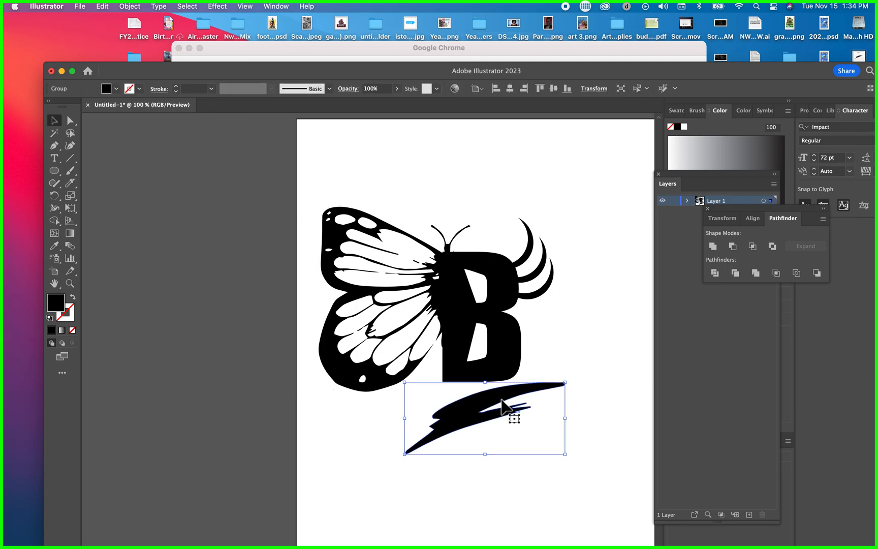
{"action": "left_click", "coordinate": [742, 169]}
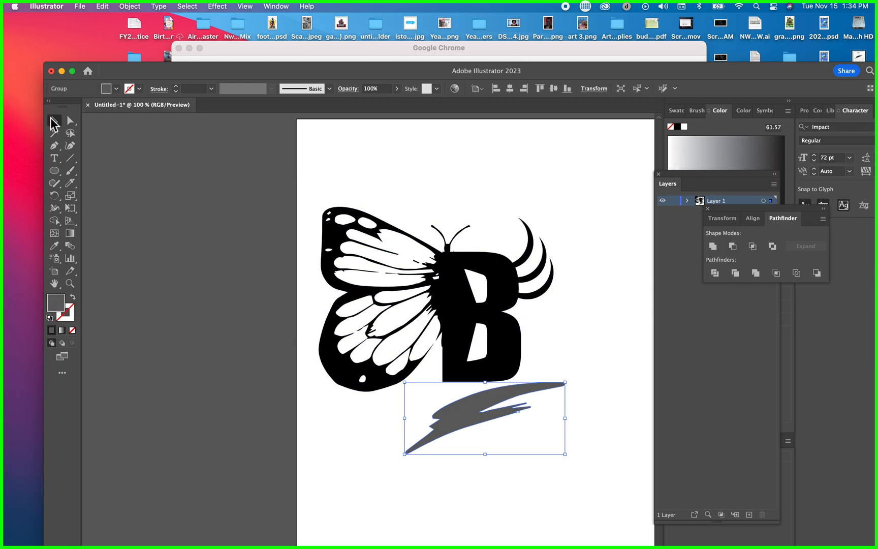
{"action": "left_click", "coordinate": [437, 216]}
{"action": "left_click_drag", "start_coordinate": [331, 173], "coordinate": [584, 477]}
{"action": "left_click_drag", "start_coordinate": [492, 305], "coordinate": [543, 289]}
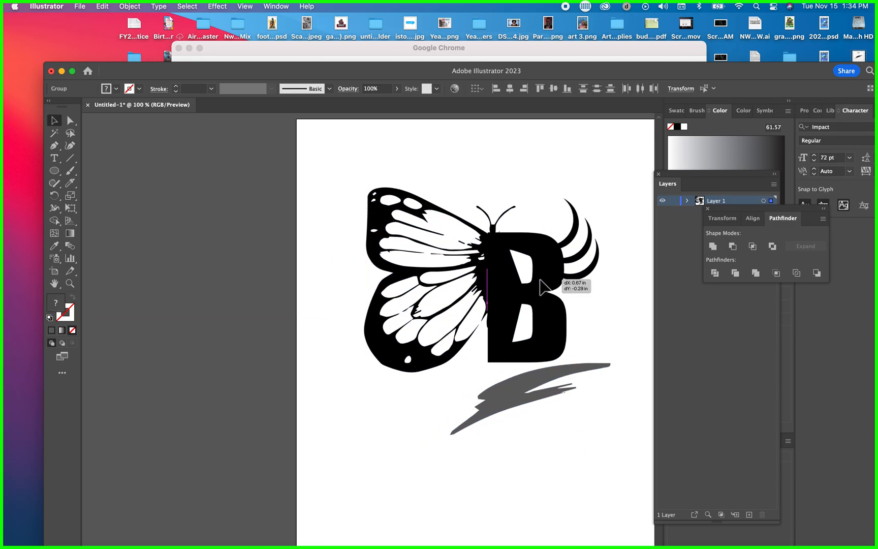
Export the logo to the Desktop as a PNG named test.png at High (300 ppi) resolution with a transparent background
{"action": "left_click", "coordinate": [80, 6]}
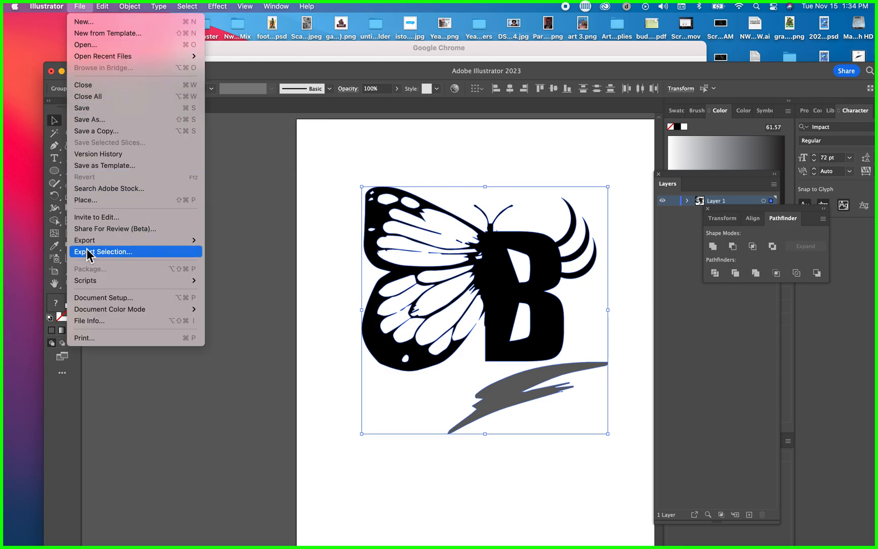
{"action": "mouse_move", "coordinate": [90, 243]}
{"action": "left_click", "coordinate": [256, 251]}
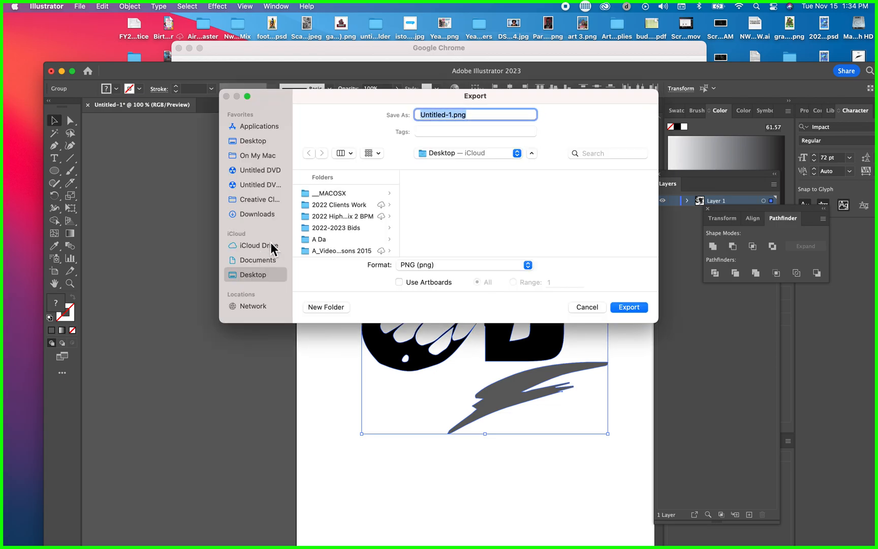
{"action": "left_click", "coordinate": [257, 143]}
{"action": "left_click", "coordinate": [630, 307]}
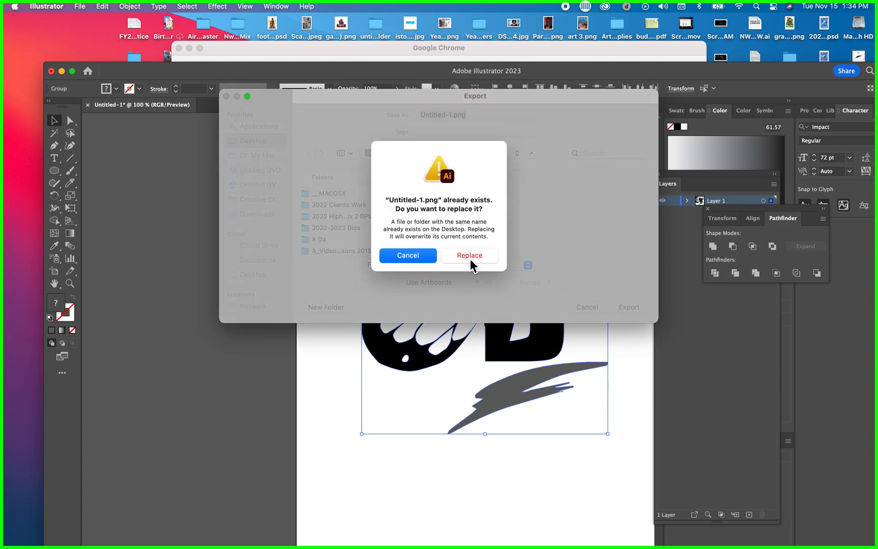
{"action": "left_click", "coordinate": [423, 257]}
{"action": "left_click_drag", "start_coordinate": [451, 115], "coordinate": [407, 115]}
{"action": "type", "text": "test"}
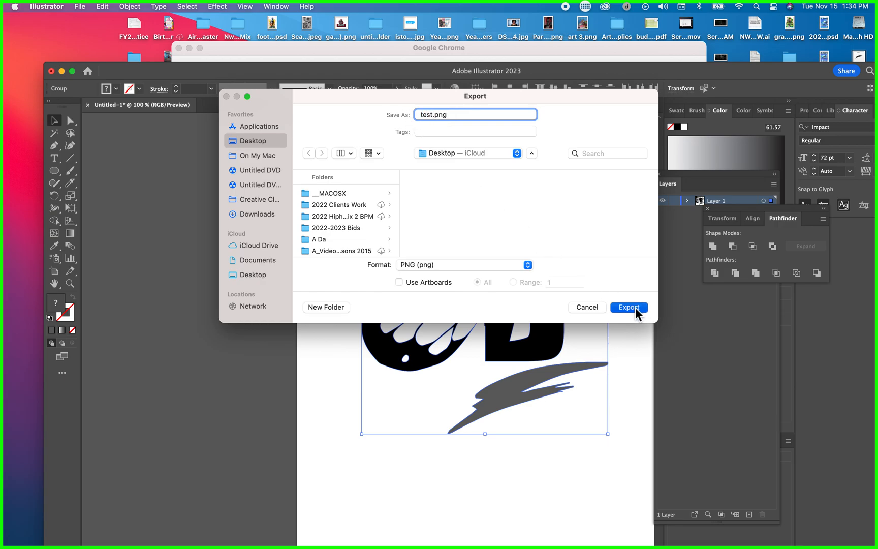
{"action": "left_click", "coordinate": [635, 308]}
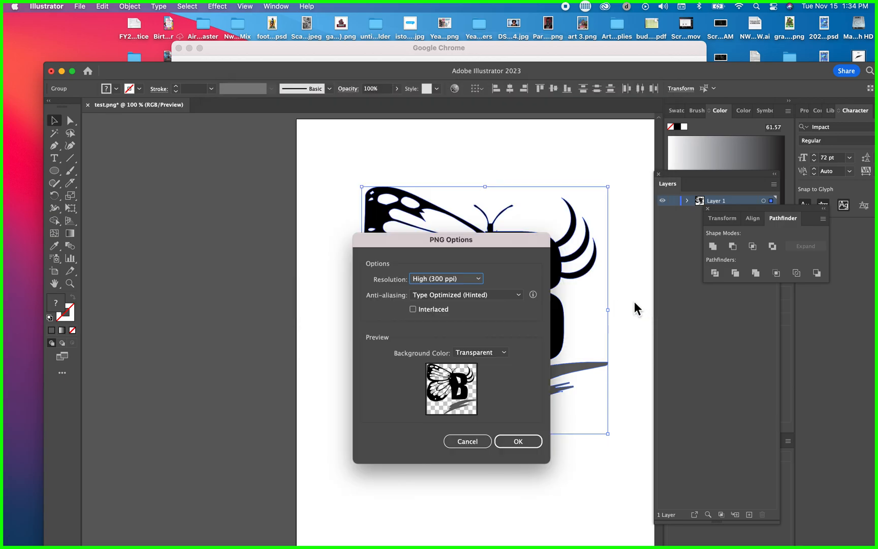
{"action": "left_click", "coordinate": [527, 440]}
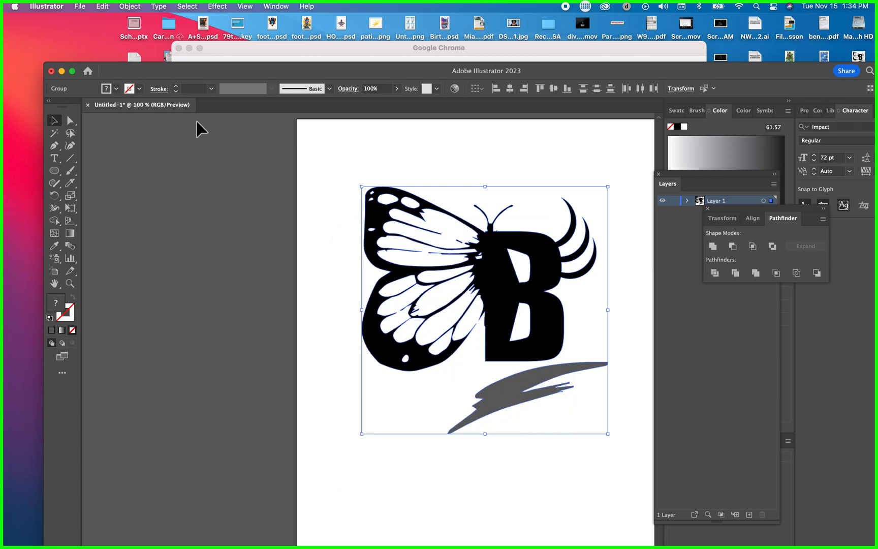
Uncover the exported test.png on the desktop and switch to Photoshop
{"action": "left_click_drag", "start_coordinate": [205, 75], "coordinate": [172, 225]}
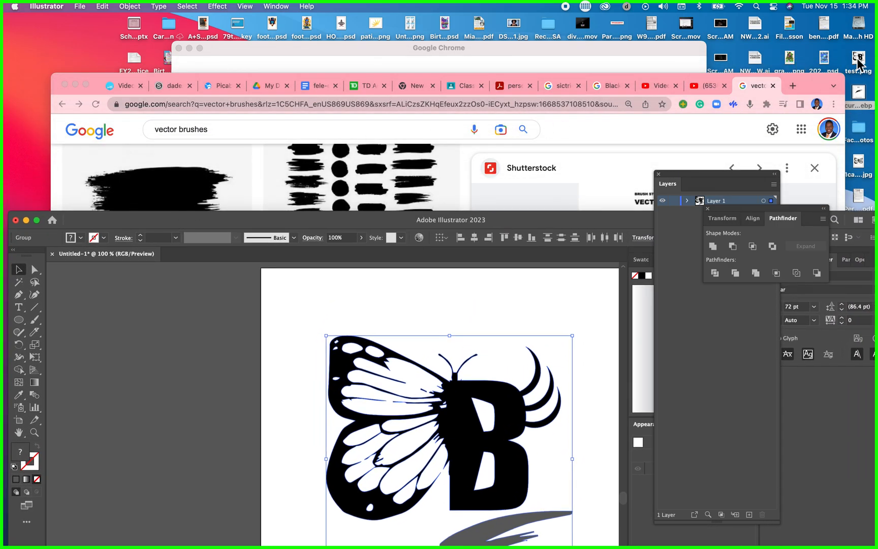
{"action": "mouse_move", "coordinate": [541, 544]}
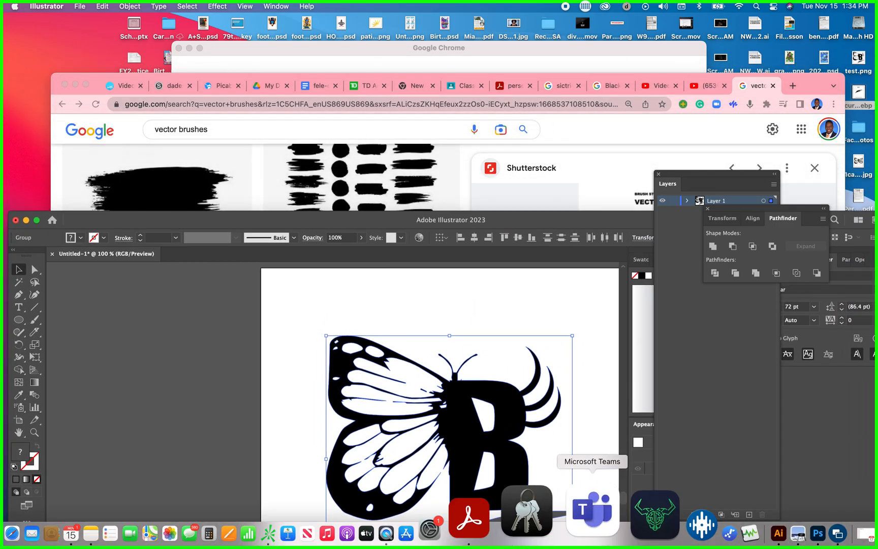
{"action": "left_click", "coordinate": [734, 523]}
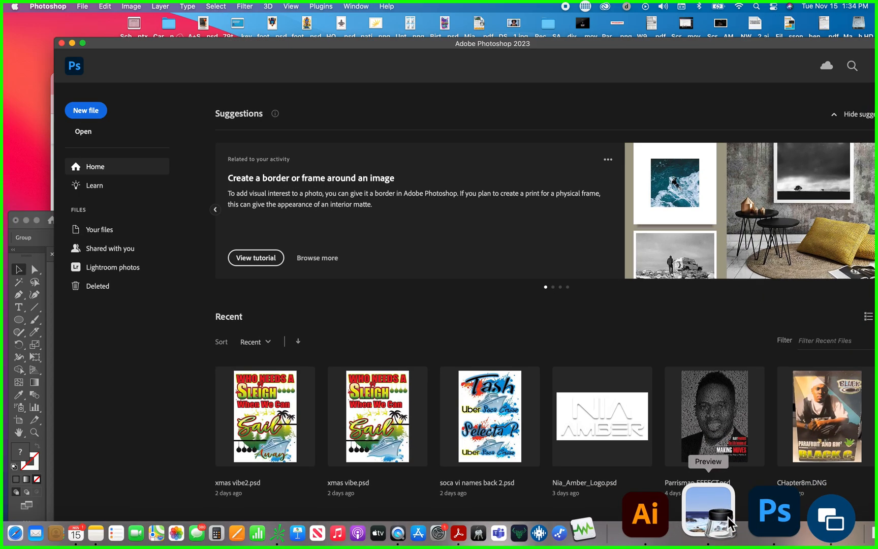
Create a new document 8 inches wide and 11 inches high at a resolution of 300 pixels per inch
{"action": "left_click", "coordinate": [82, 7]}
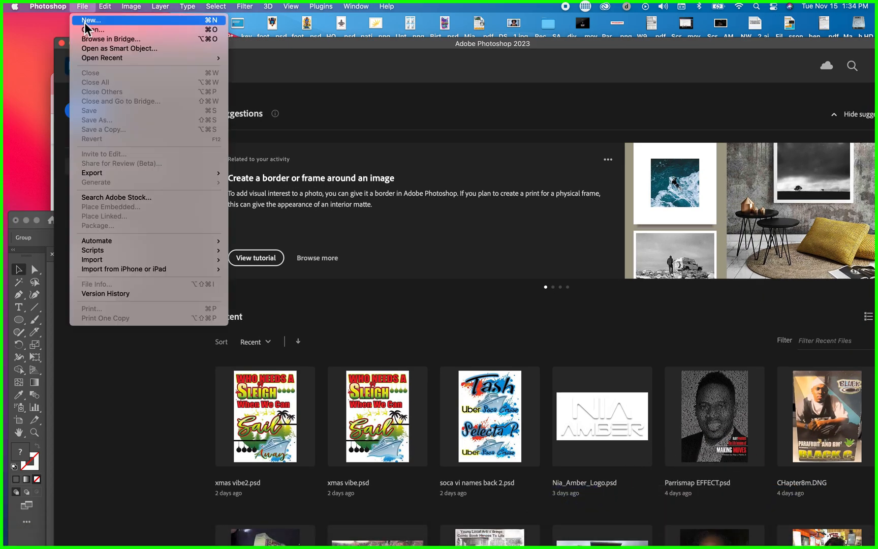
{"action": "left_click", "coordinate": [89, 21]}
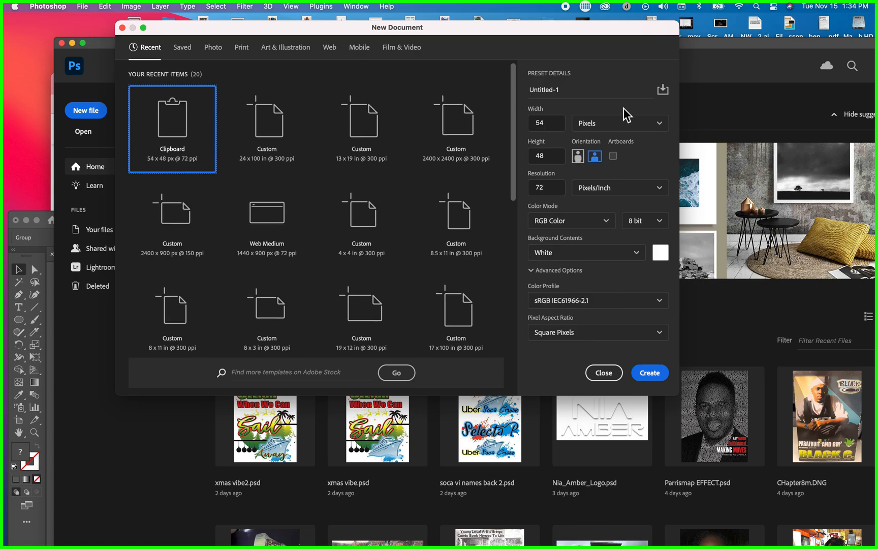
{"action": "left_click", "coordinate": [617, 125]}
{"action": "left_click", "coordinate": [590, 161]}
{"action": "left_click", "coordinate": [557, 123]}
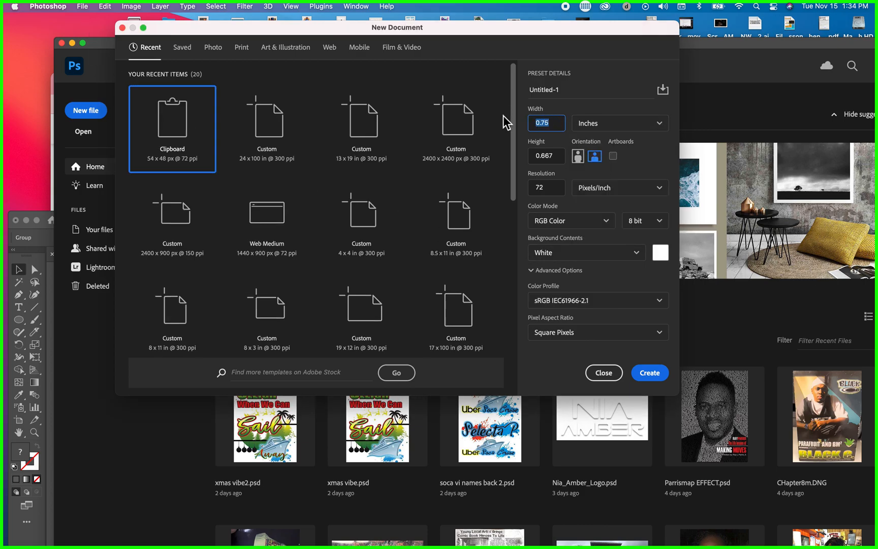
{"action": "type", "text": "8"}
{"action": "left_click", "coordinate": [558, 161]}
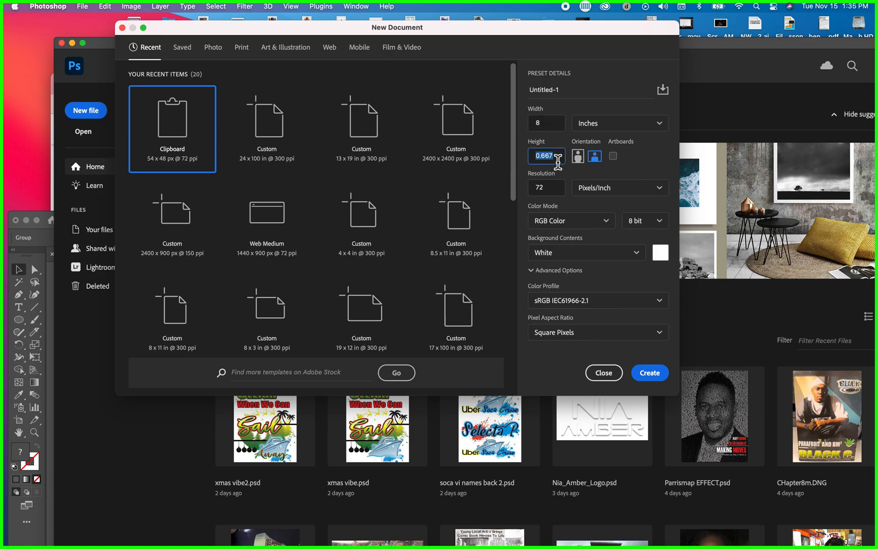
{"action": "type", "text": "11"}
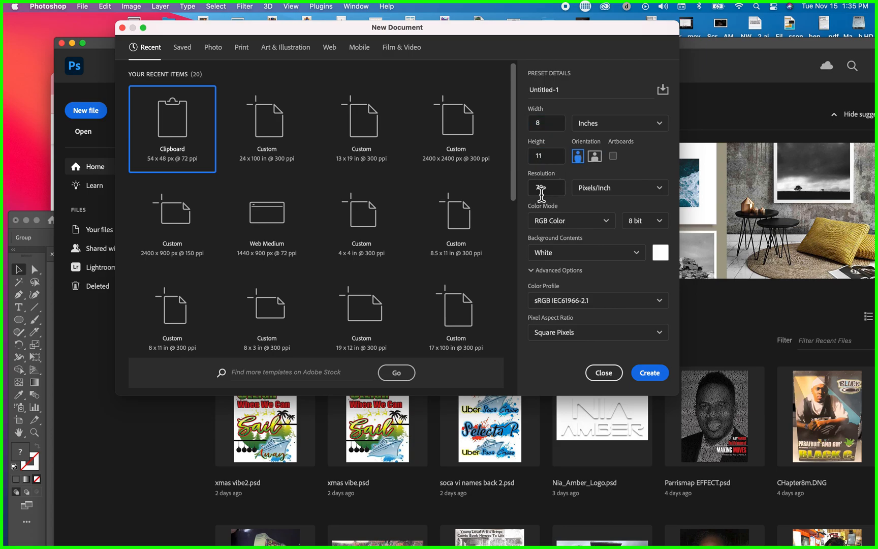
{"action": "left_click", "coordinate": [533, 188]}
{"action": "type", "text": "300"}
{"action": "left_click", "coordinate": [661, 377]}
Place test.png from the desktop into the new blank document
{"action": "left_click_drag", "start_coordinate": [747, 44], "coordinate": [739, 134]}
{"action": "left_click_drag", "start_coordinate": [858, 57], "coordinate": [207, 321]}
{"action": "left_click_drag", "start_coordinate": [273, 131], "coordinate": [285, 43]}
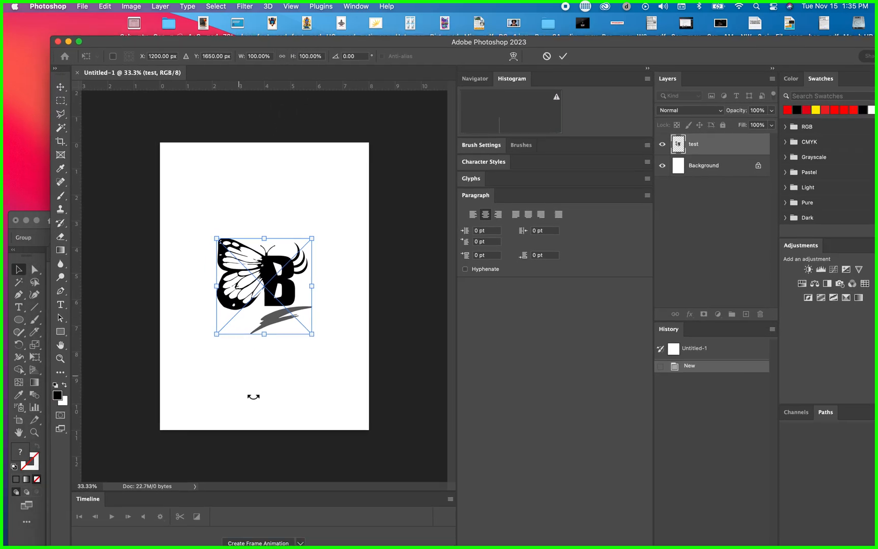
Enlarge the placed logo to about 6.5 inches wide, nudge it slightly upward on the page and commit the placement
{"action": "left_click_drag", "start_coordinate": [217, 238], "coordinate": [177, 199]}
{"action": "left_click_drag", "start_coordinate": [318, 342], "coordinate": [351, 374]}
{"action": "left_click_drag", "start_coordinate": [310, 286], "coordinate": [307, 274]}
{"action": "key", "text": "Return"}
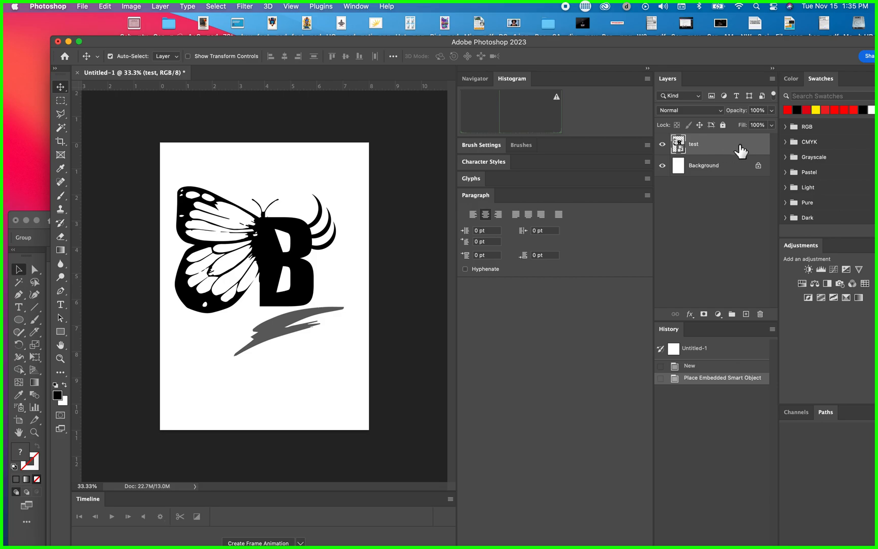
Try a Gradient Overlay on the test layer, comparing several presets and accepting the hot pink to light violet gradient
{"action": "double_click", "coordinate": [740, 148]}
{"action": "left_click", "coordinate": [478, 269]}
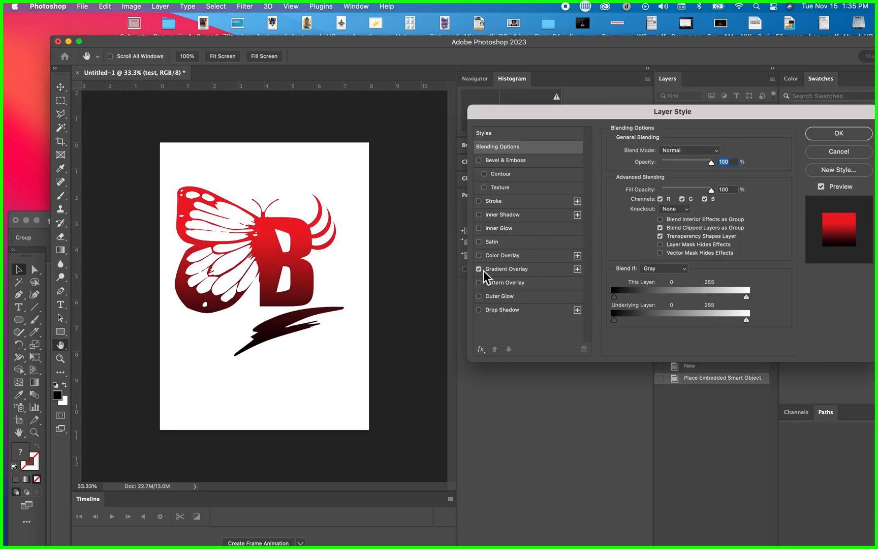
{"action": "left_click", "coordinate": [544, 270]}
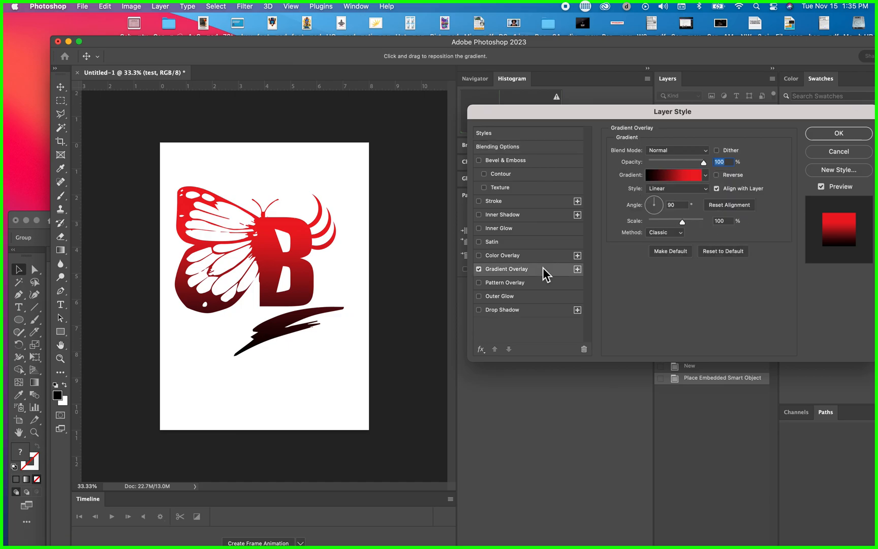
{"action": "left_click", "coordinate": [673, 175]}
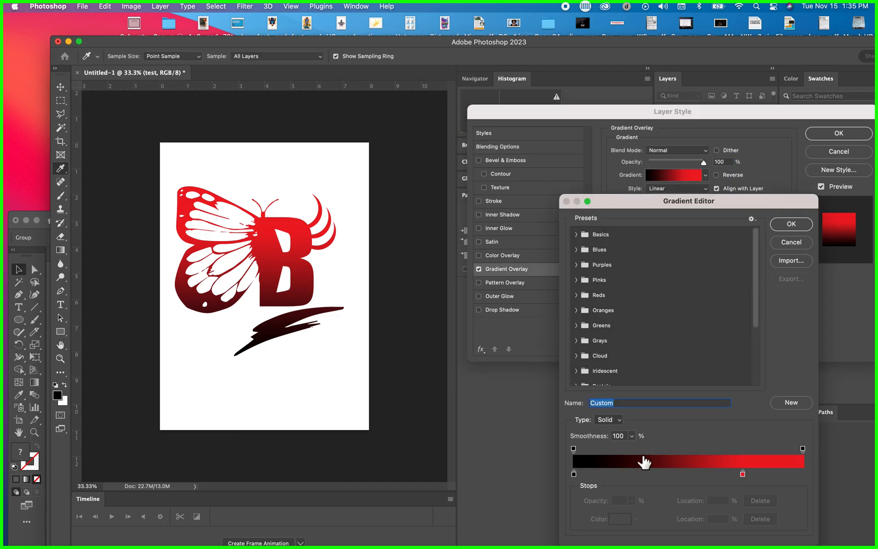
{"action": "scroll", "coordinate": [710, 330], "scroll_direction": "down", "scroll_amount": 5}
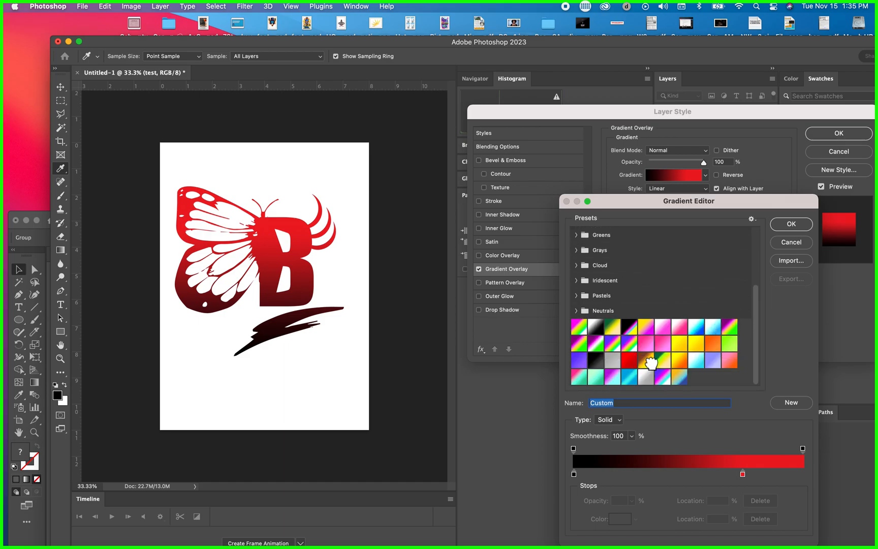
{"action": "left_click", "coordinate": [648, 360]}
{"action": "left_click", "coordinate": [664, 344]}
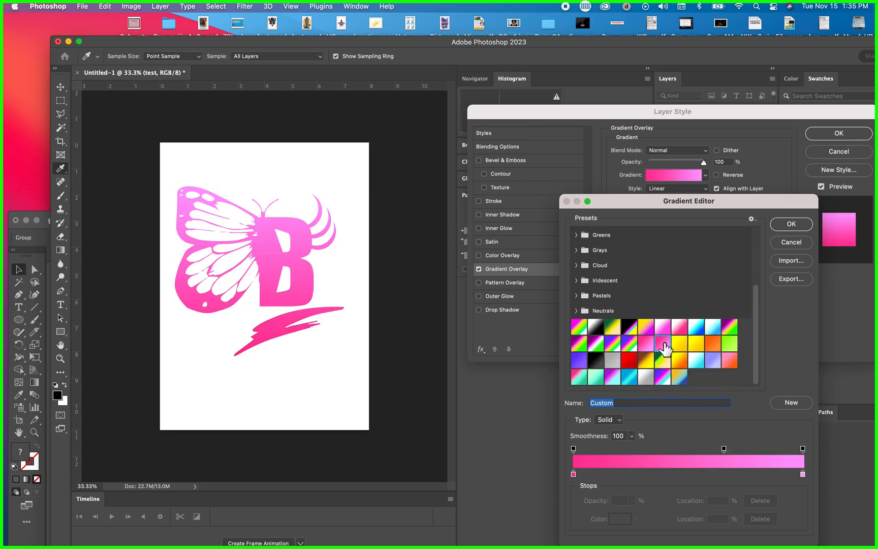
{"action": "left_click", "coordinate": [643, 330]}
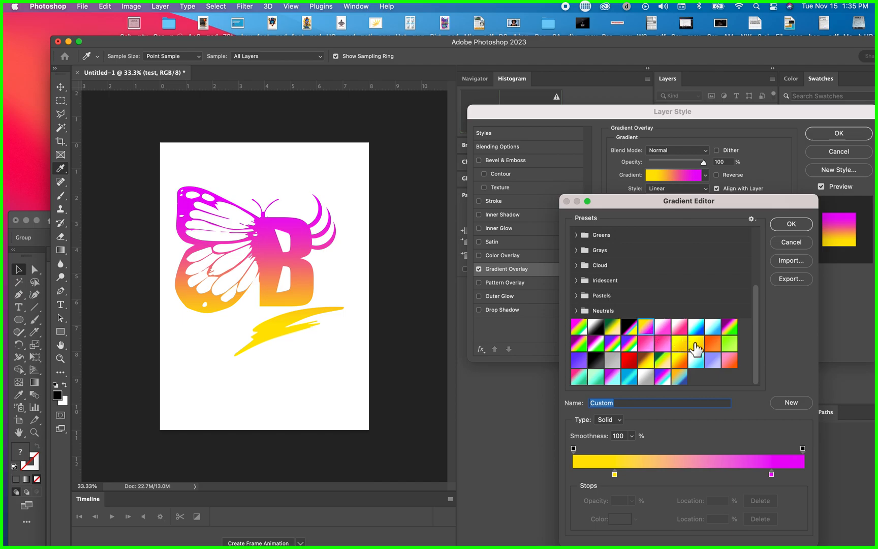
{"action": "left_click", "coordinate": [697, 329]}
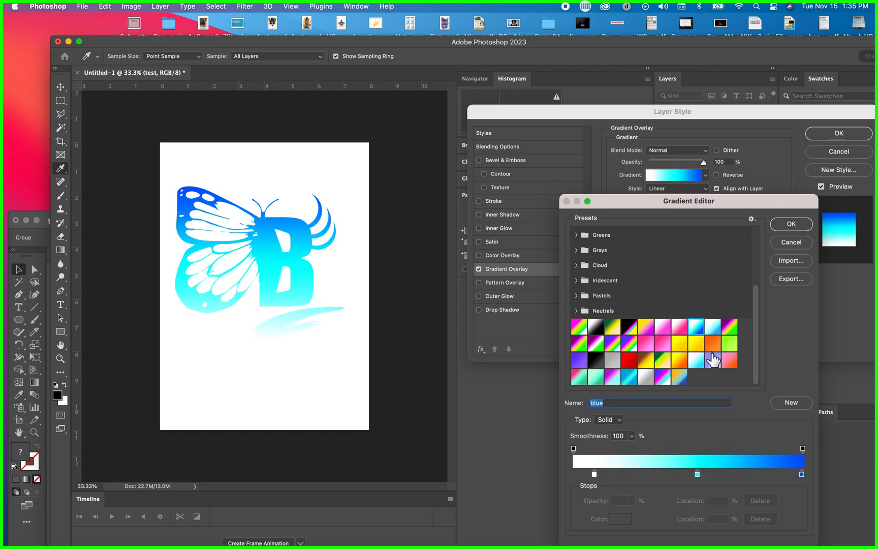
{"action": "left_click", "coordinate": [697, 361]}
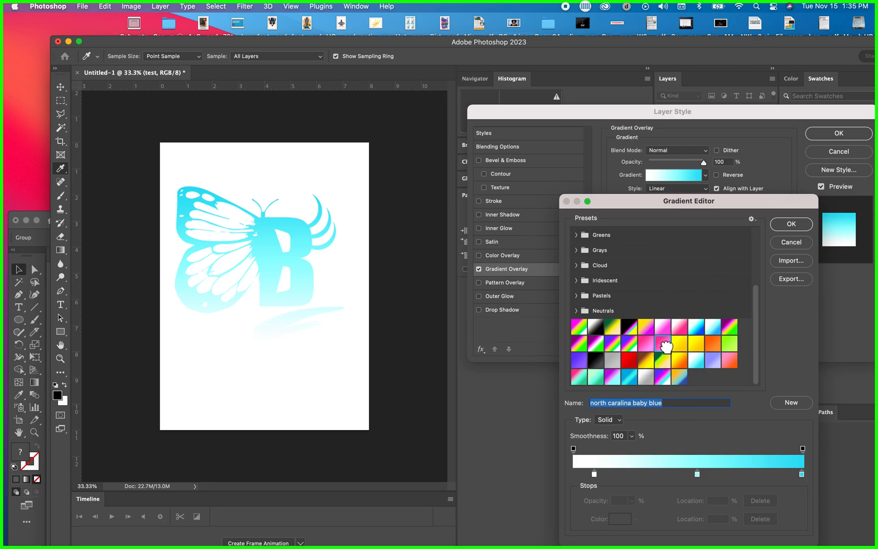
{"action": "left_click", "coordinate": [662, 344]}
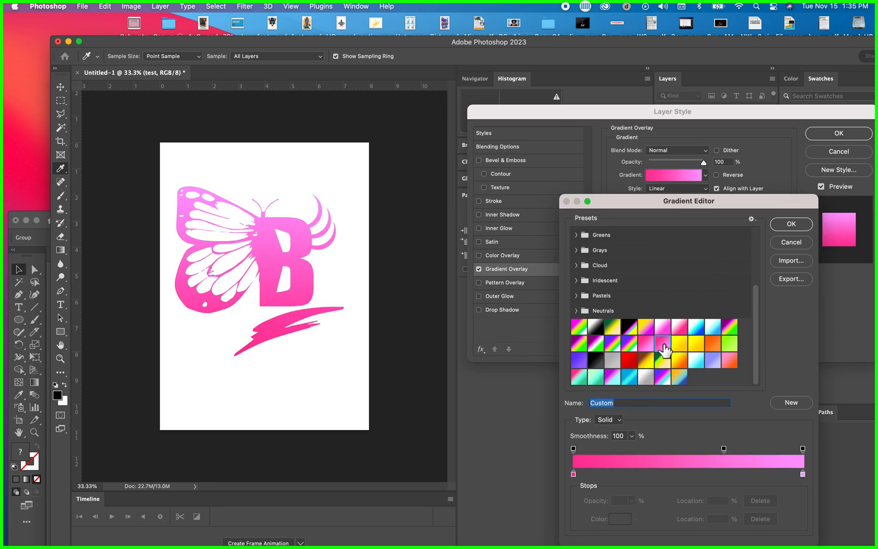
{"action": "left_click", "coordinate": [792, 224]}
Try Bevel & Emboss, Outer Glow and a Drop Shadow with 18 px distance, 9% spread and 111 px size on the logo
{"action": "left_click", "coordinate": [479, 161]}
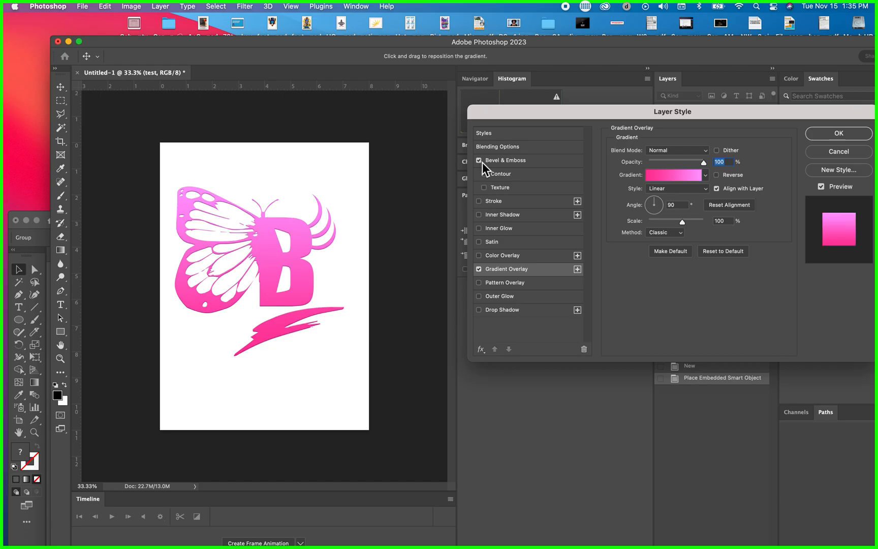
{"action": "left_click", "coordinate": [502, 162]}
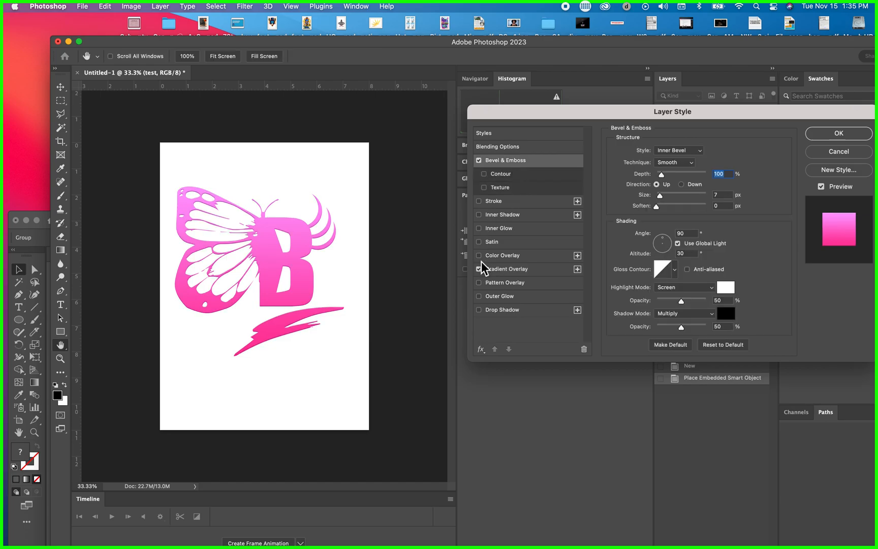
{"action": "left_click", "coordinate": [522, 298]}
{"action": "left_click", "coordinate": [479, 310]}
{"action": "left_click", "coordinate": [491, 311]}
{"action": "left_click", "coordinate": [656, 198]}
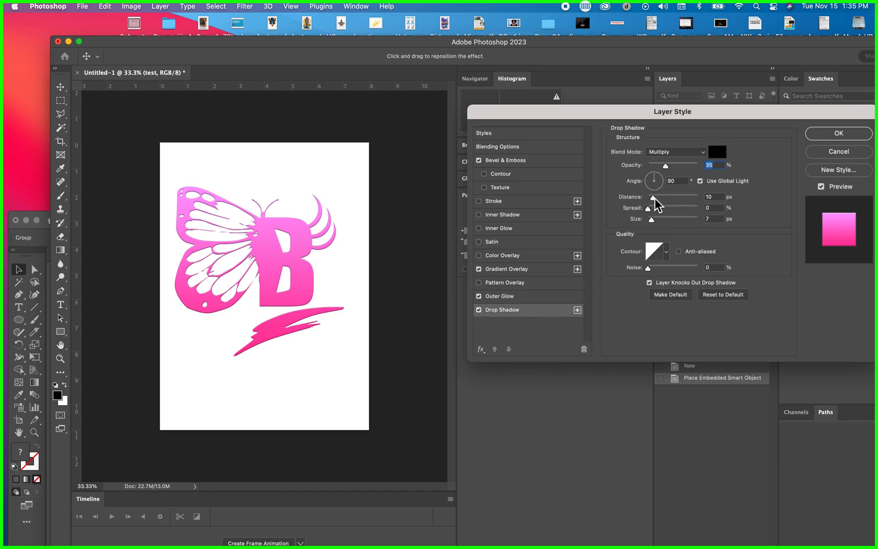
{"action": "mouse_move", "coordinate": [649, 209]}
{"action": "left_mouse_down"}
{"action": "mouse_move", "coordinate": [674, 219]}
{"action": "mouse_move", "coordinate": [672, 208]}
{"action": "mouse_move", "coordinate": [653, 209]}
{"action": "left_mouse_up"}
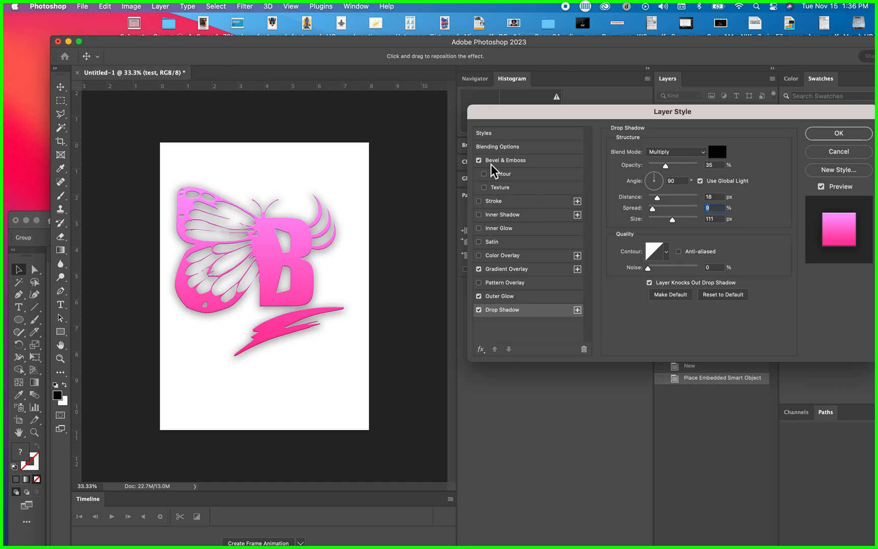
Try an Inner Bevel with Chisel Hard technique, 990% depth and 84 px size on the logo, and cancel all layer style changes
{"action": "left_click", "coordinate": [504, 160]}
{"action": "left_click_drag", "start_coordinate": [660, 175], "coordinate": [679, 175]}
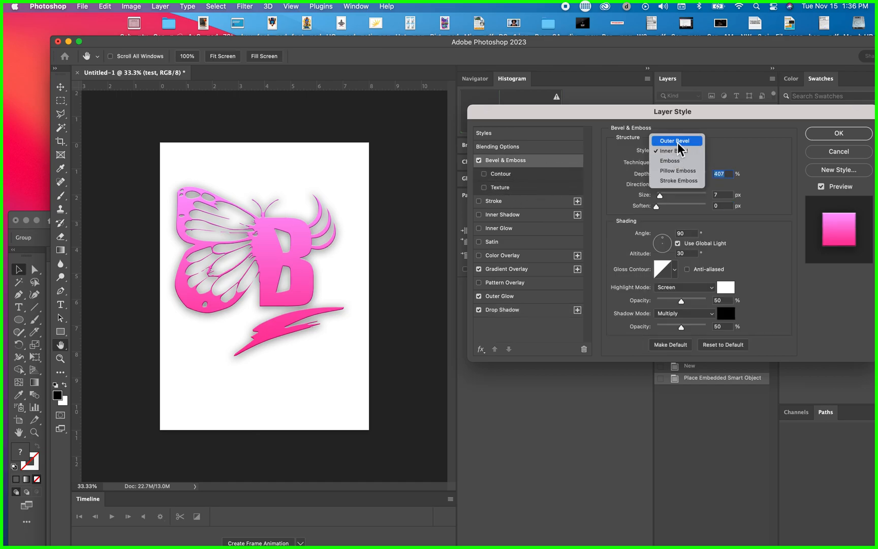
{"action": "left_click", "coordinate": [677, 141]}
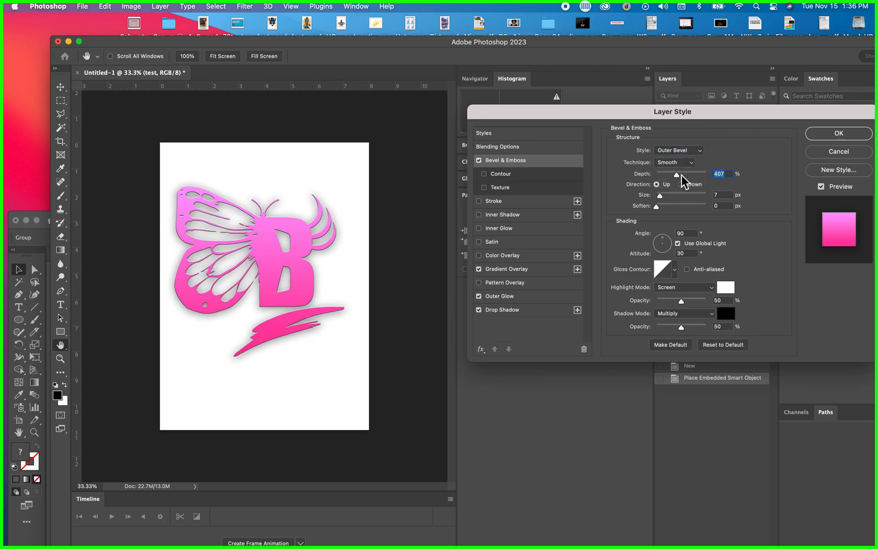
{"action": "left_click_drag", "start_coordinate": [678, 174], "coordinate": [689, 152]}
{"action": "left_click", "coordinate": [689, 151]}
{"action": "left_click", "coordinate": [685, 161]}
{"action": "left_click", "coordinate": [684, 163]}
{"action": "left_click", "coordinate": [676, 173]}
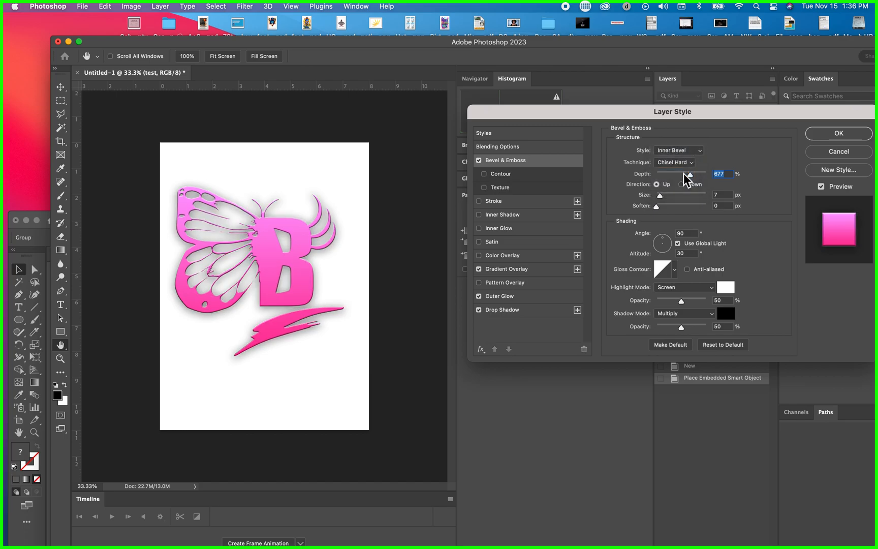
{"action": "left_click_drag", "start_coordinate": [690, 177], "coordinate": [708, 176]}
{"action": "left_click_drag", "start_coordinate": [660, 197], "coordinate": [675, 197]}
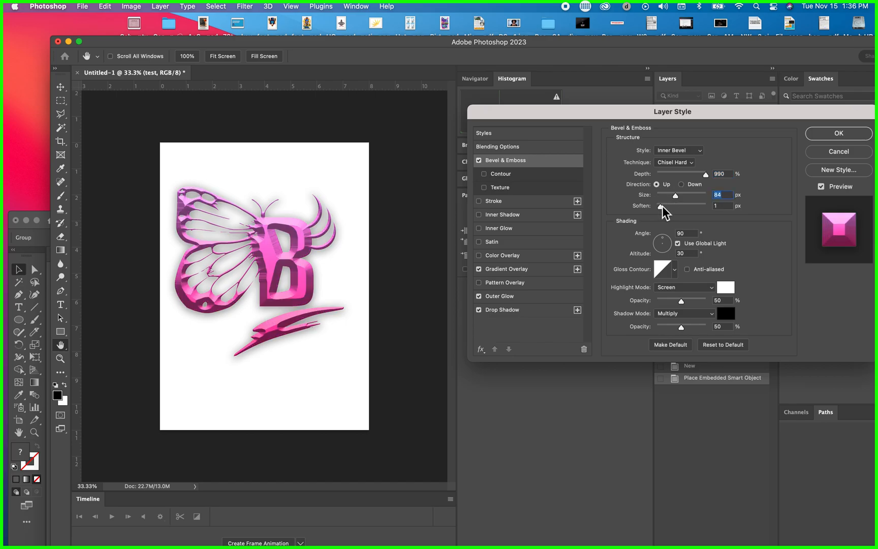
{"action": "left_click", "coordinate": [662, 207]}
{"action": "left_click", "coordinate": [849, 152]}
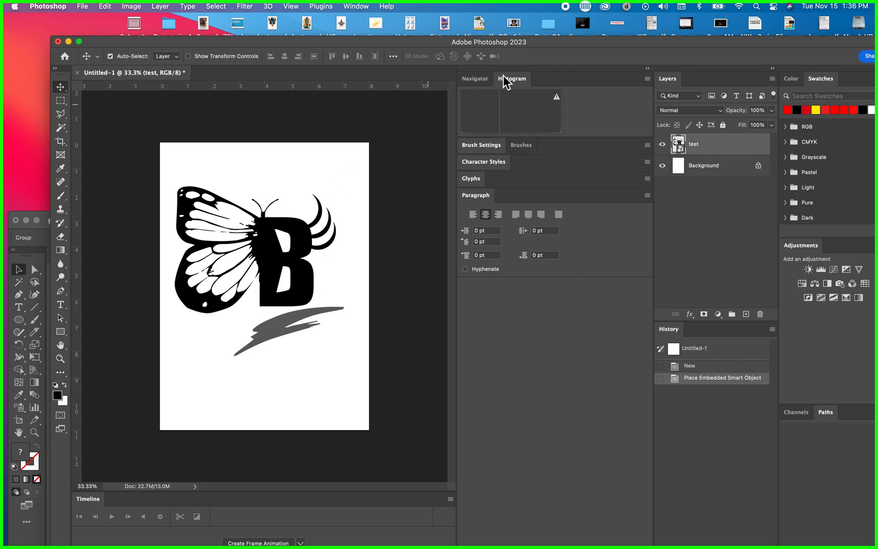
Preview the exported test.png on the desktop and return to the Photoshop document
{"action": "left_click_drag", "start_coordinate": [731, 49], "coordinate": [698, 184]}
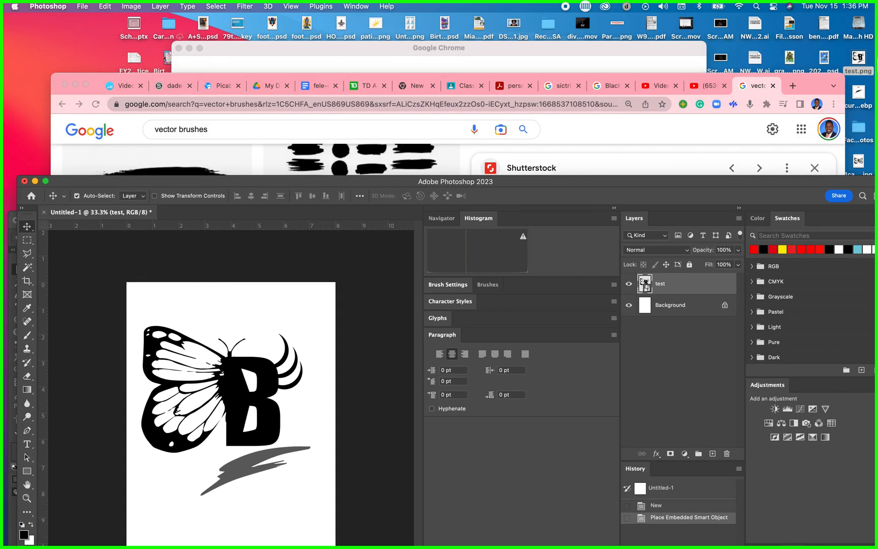
{"action": "left_click", "coordinate": [859, 59]}
{"action": "key", "text": "space"}
{"action": "key", "text": "space"}
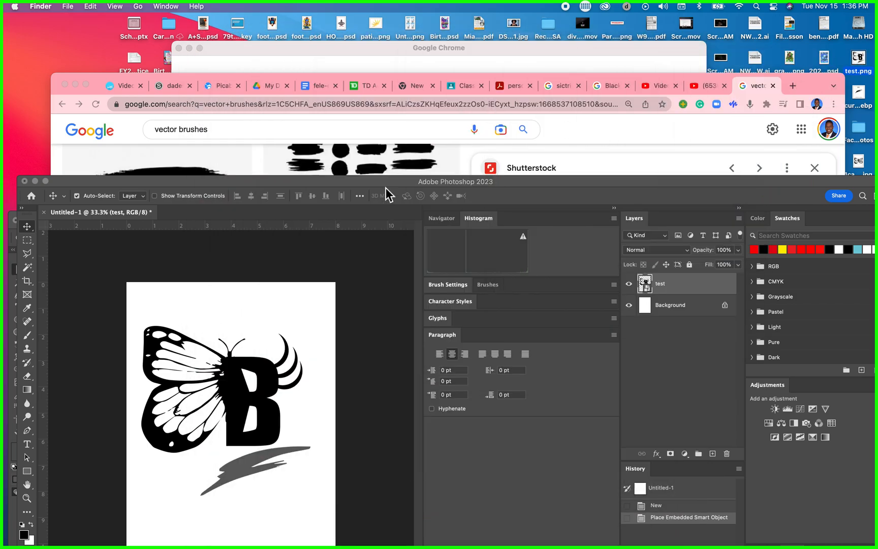
{"action": "left_click_drag", "start_coordinate": [366, 186], "coordinate": [407, 69]}
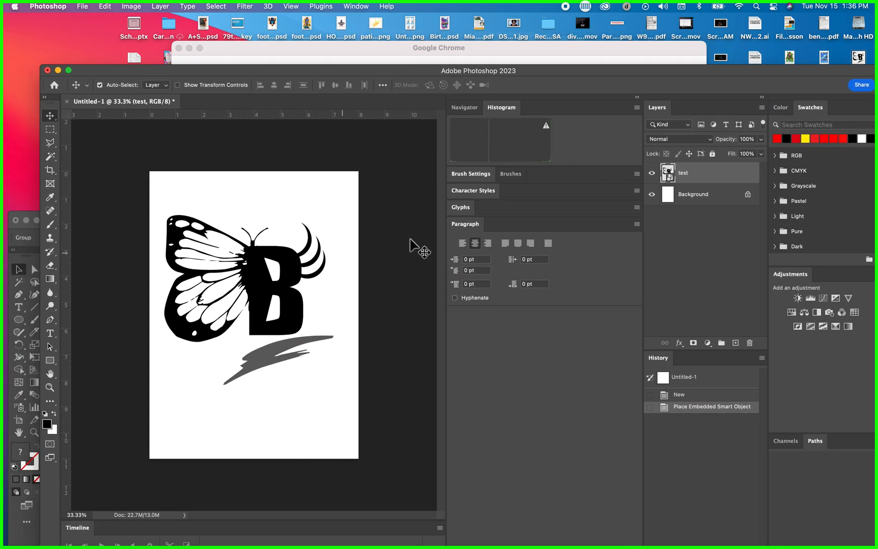
Give the test layer a Gradient Overlay using the hot pink to light violet preset
{"action": "double_click", "coordinate": [727, 175]}
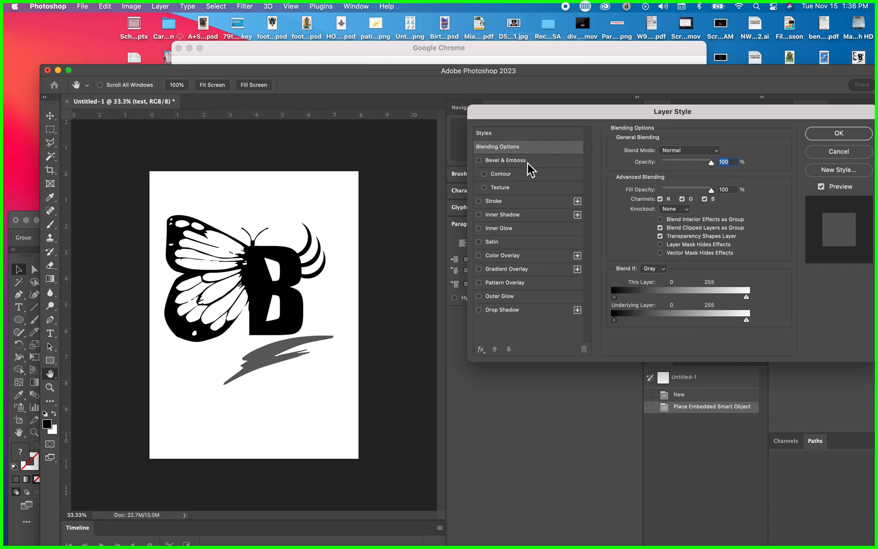
{"action": "left_click", "coordinate": [482, 261]}
{"action": "left_click", "coordinate": [483, 260]}
{"action": "left_click", "coordinate": [479, 270]}
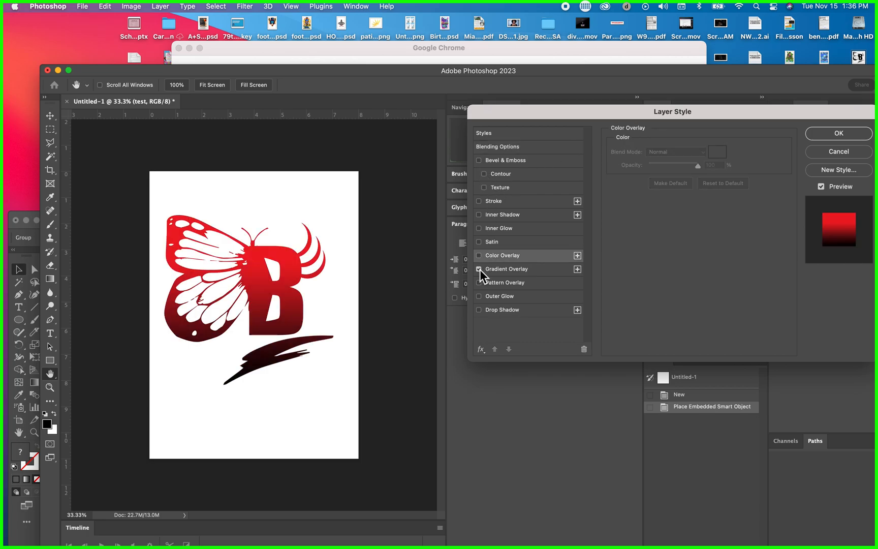
{"action": "left_click", "coordinate": [551, 270]}
{"action": "left_click", "coordinate": [705, 176]}
{"action": "scroll", "coordinate": [676, 229], "scroll_direction": "down", "scroll_amount": 8}
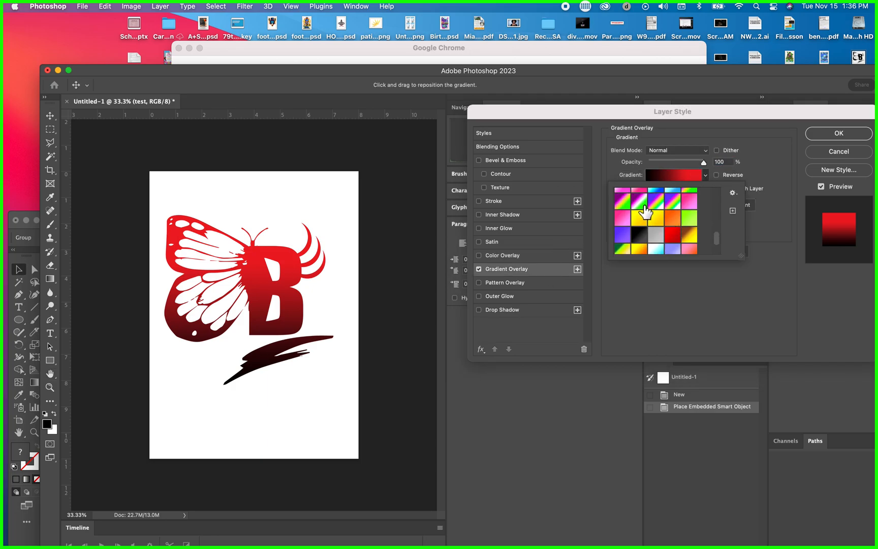
{"action": "left_click", "coordinate": [690, 201]}
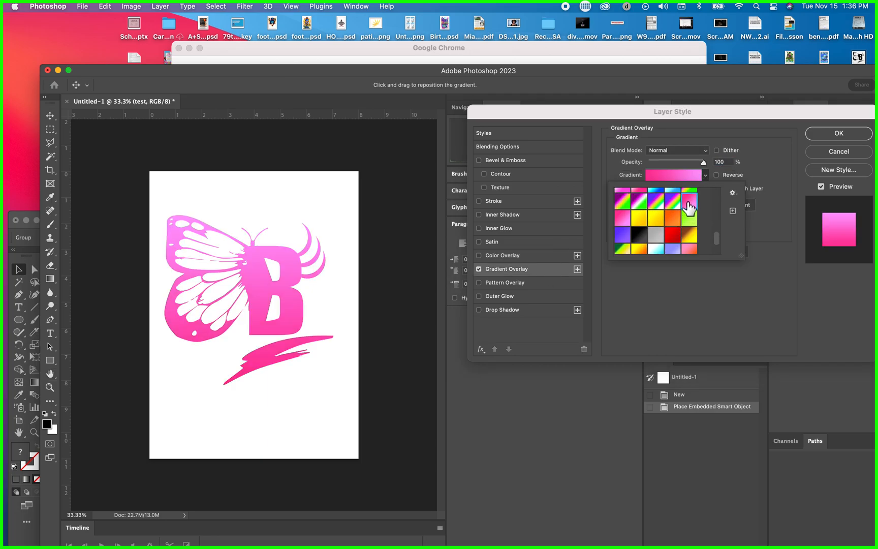
Apply an Inner Bevel with Chisel Hard technique and 188 px size to the logo, and move the logo slightly up and right on the canvas
{"action": "left_click", "coordinate": [479, 161]}
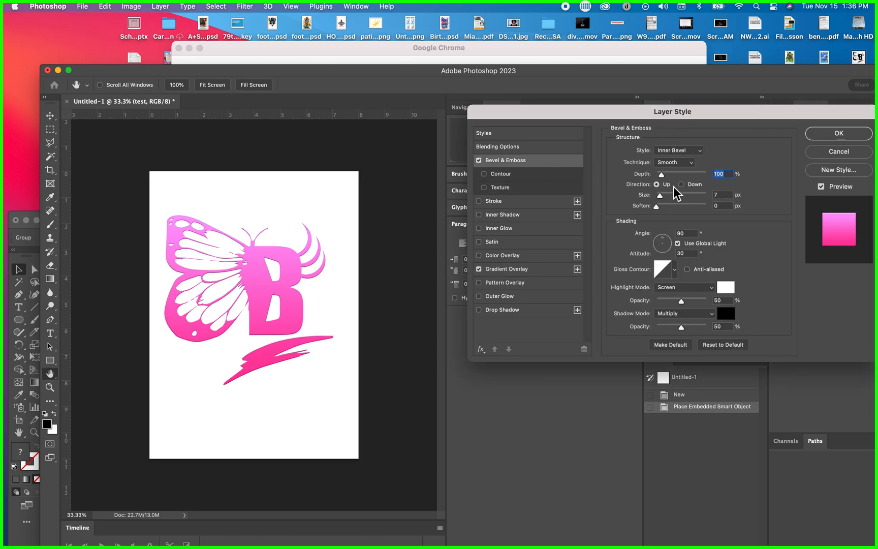
{"action": "left_click_drag", "start_coordinate": [659, 196], "coordinate": [700, 203]}
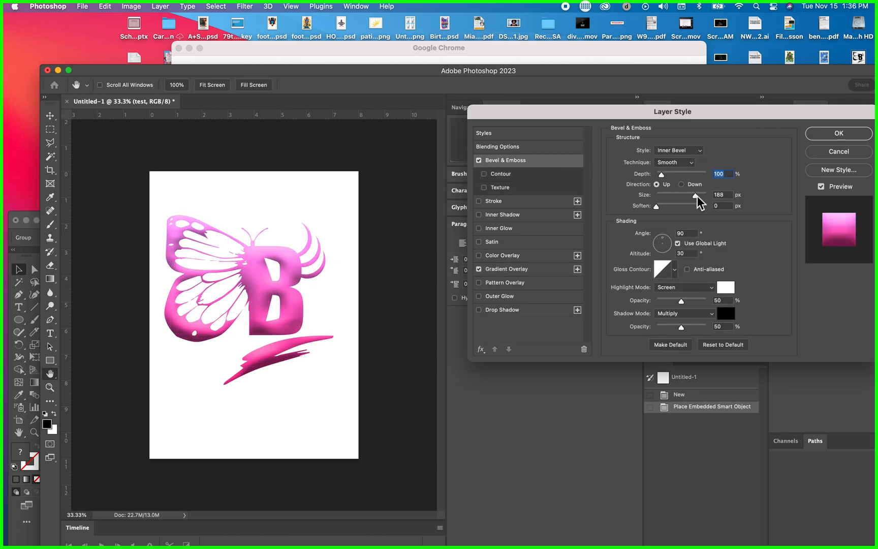
{"action": "left_click", "coordinate": [684, 163]}
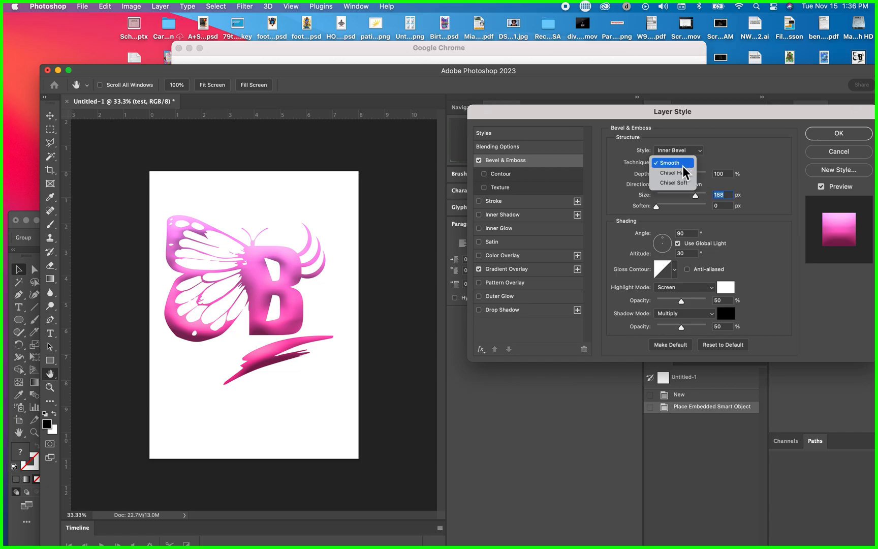
{"action": "left_click", "coordinate": [675, 172]}
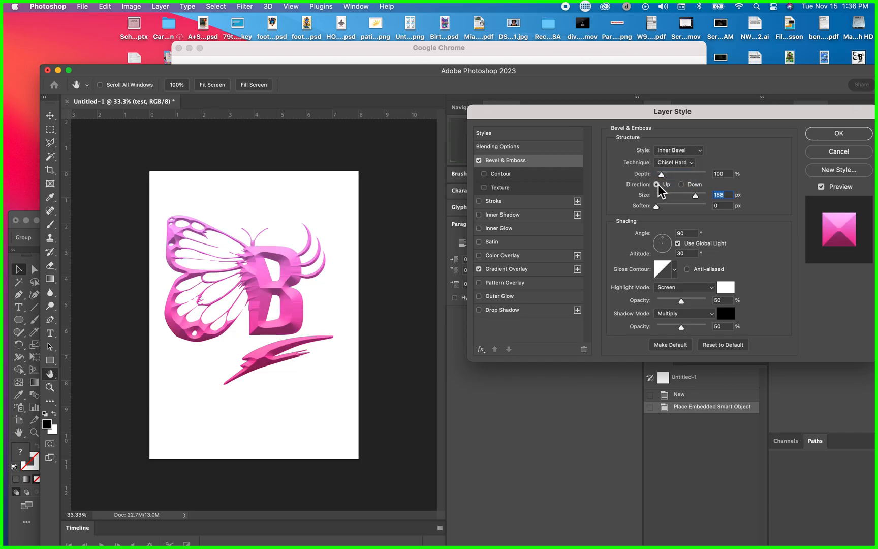
{"action": "left_click", "coordinate": [837, 133]}
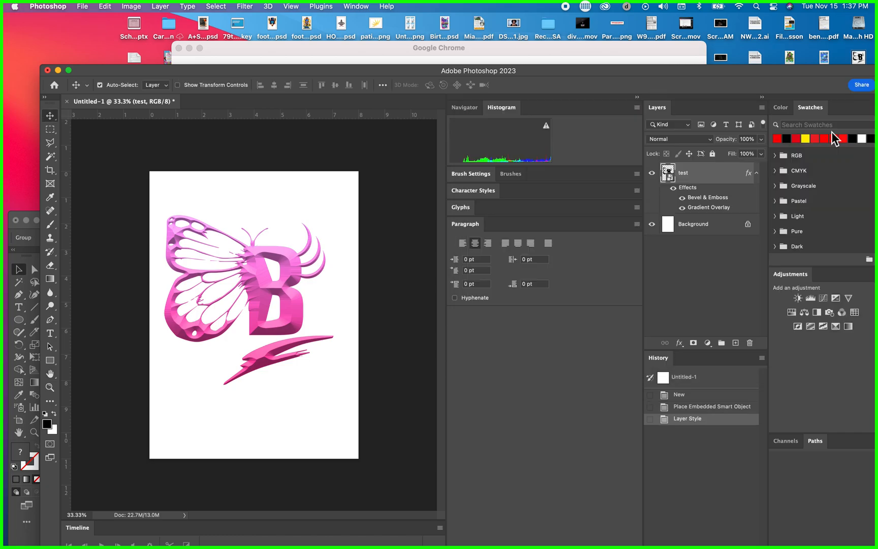
{"action": "left_click_drag", "start_coordinate": [288, 295], "coordinate": [299, 284]}
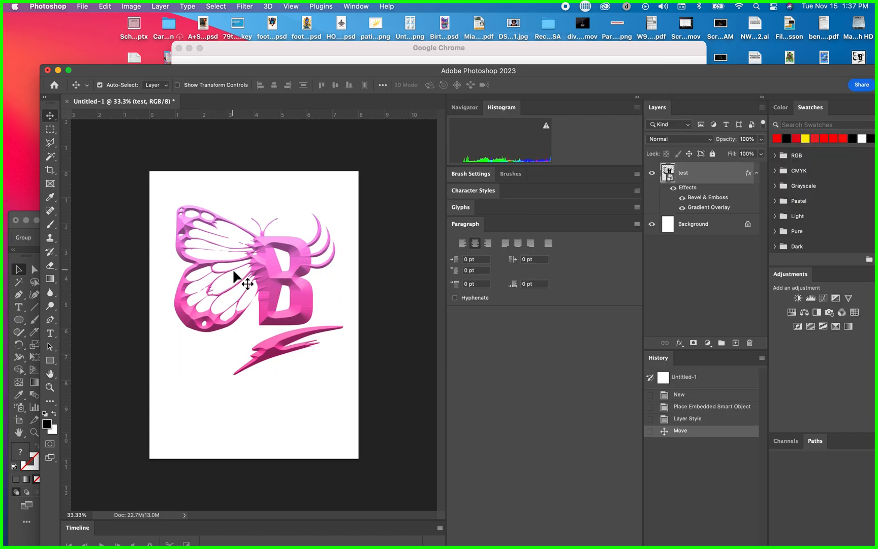